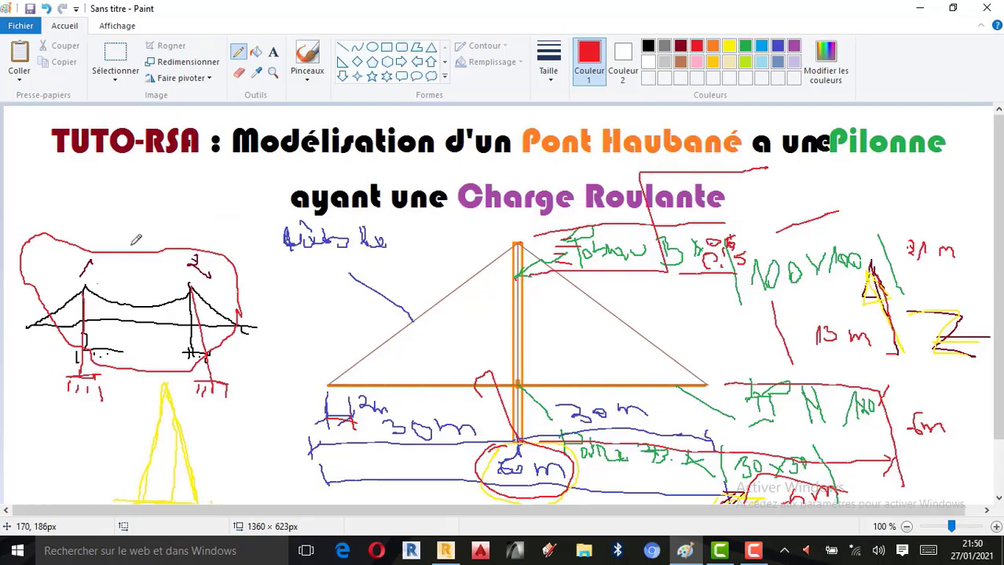
Switch from the bridge sketch to Robot Structural Analysis and open the panel definition clear of the pylon and deck model
scroll(518, 266, "down", 2)
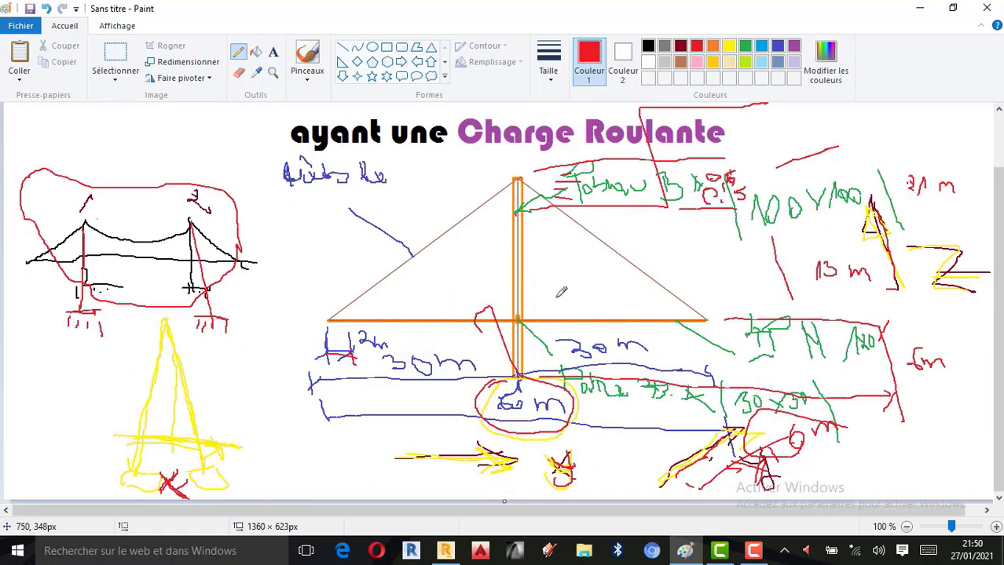
scroll(558, 289, "up", 2)
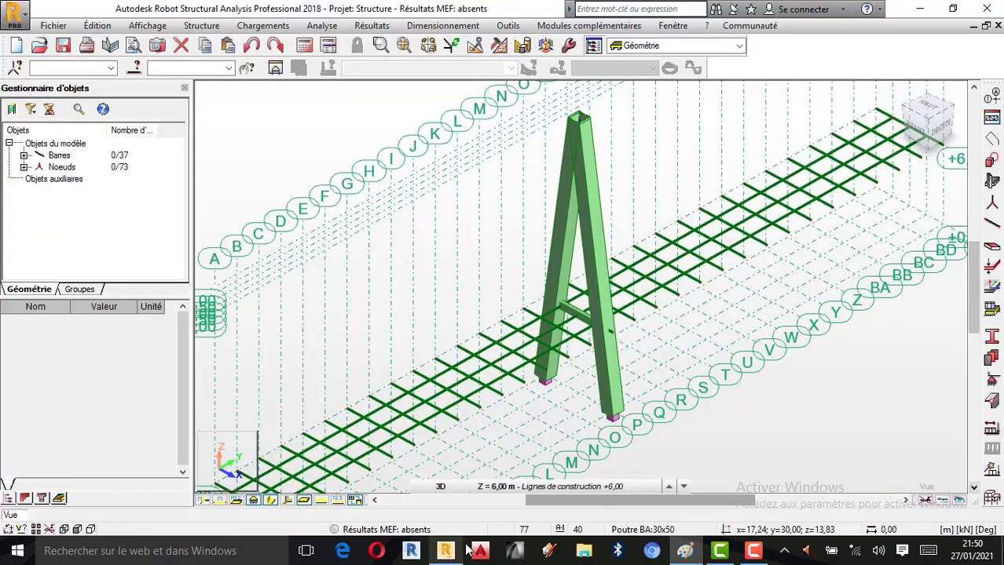
left_click(444, 550)
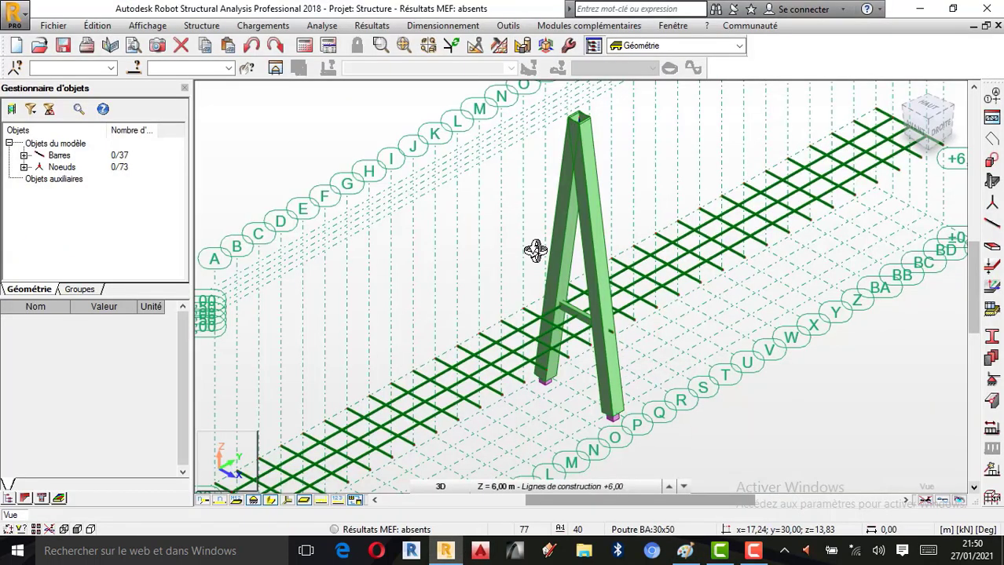
scroll(591, 257, "down", 2)
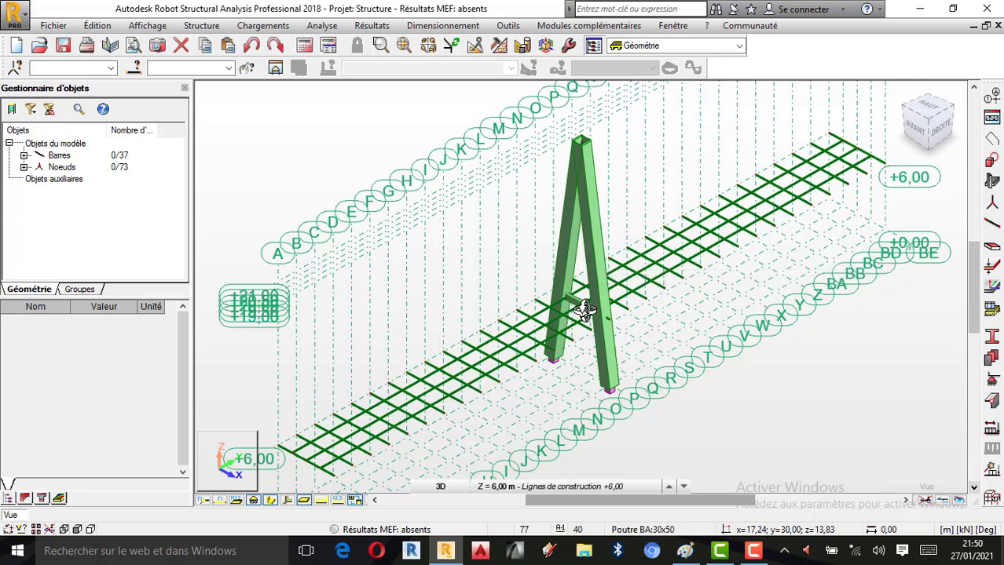
scroll(618, 297, "up", 2)
right_click(633, 166)
left_click(640, 177)
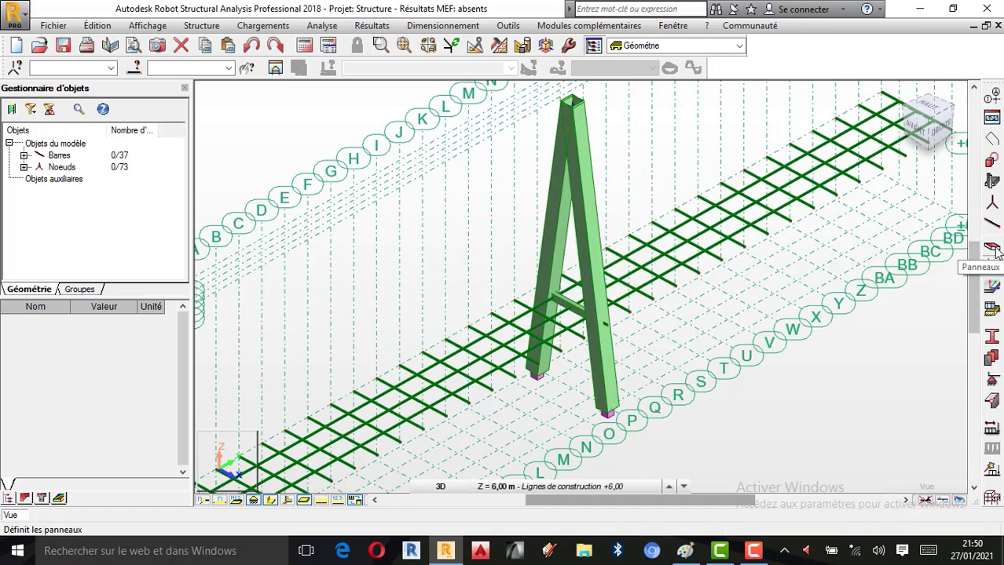
left_click(993, 248)
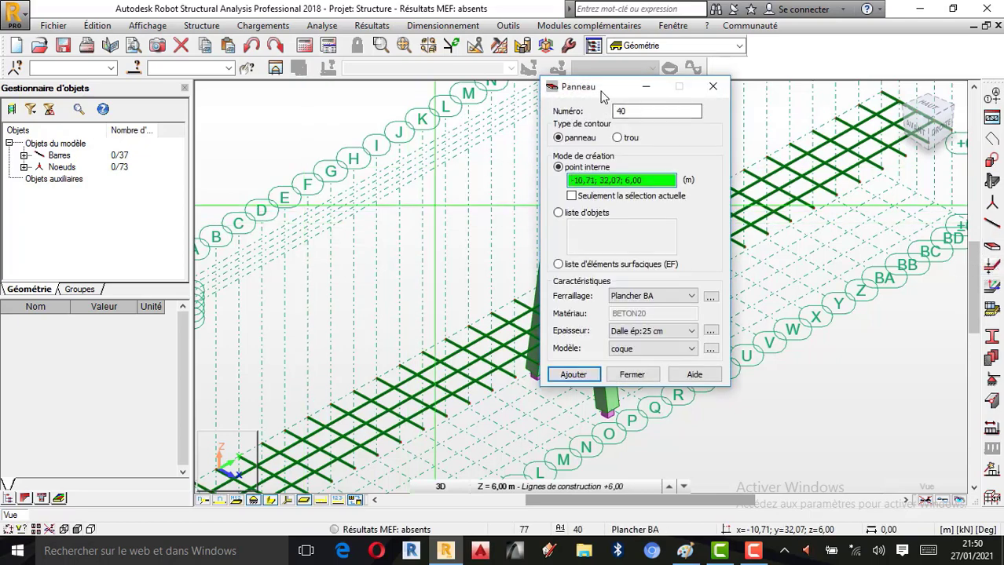
left_click_drag(605, 94, 191, 137)
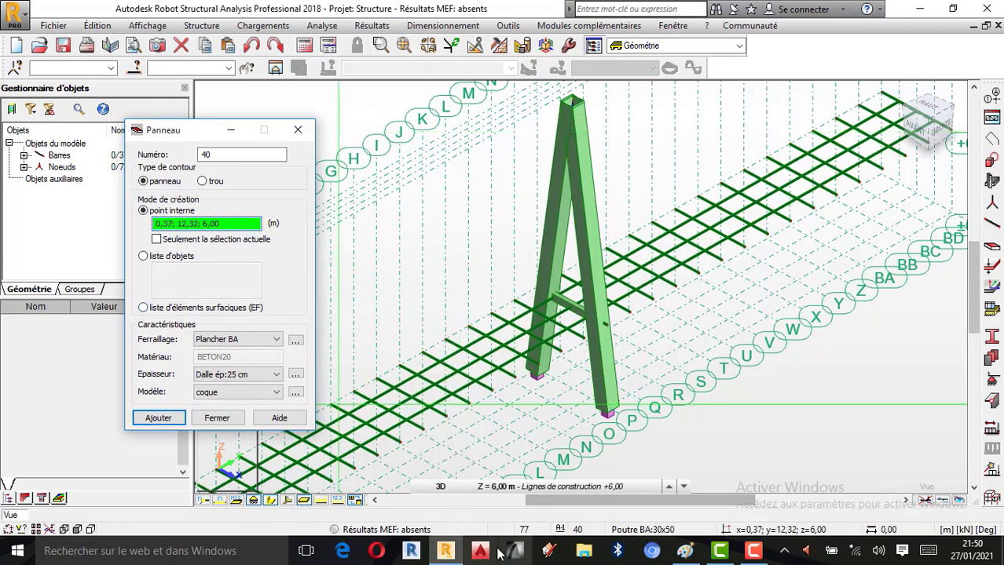
Switch to the Paint sketch and handwrite the slab thickness note "Ep = 30cm" in lime above the two-pylon drawing
left_click(686, 552)
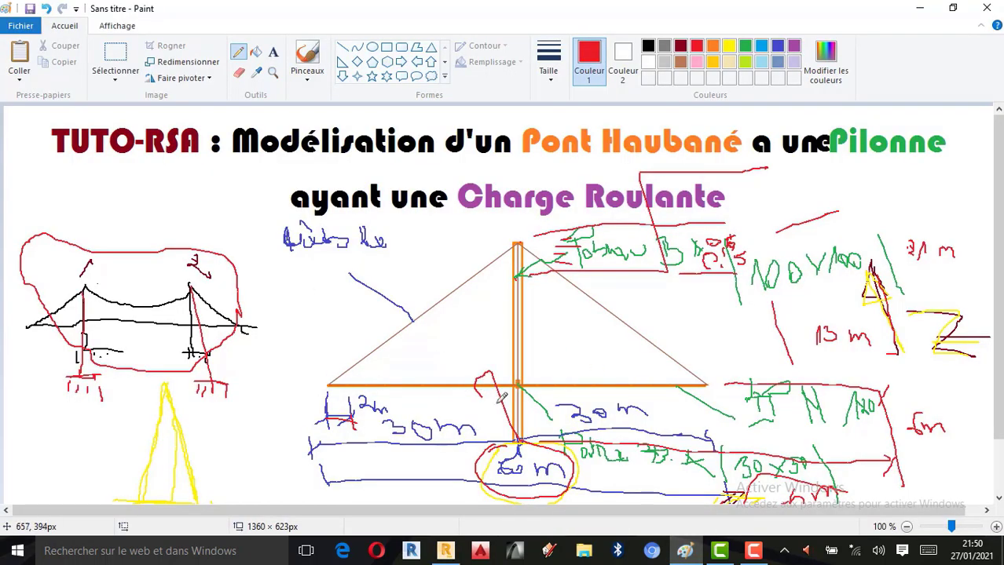
scroll(616, 374, "down", 2)
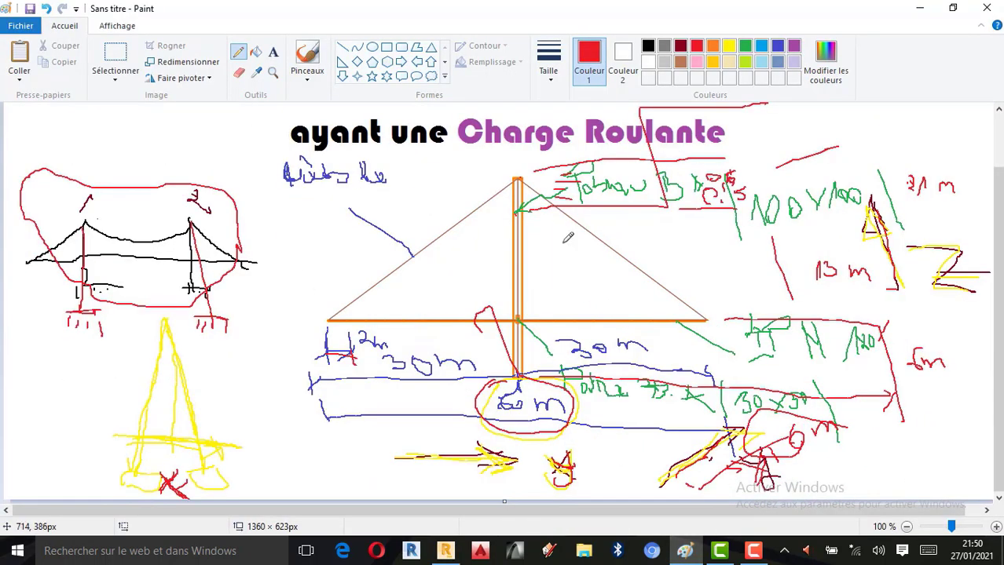
left_click(680, 47)
scroll(646, 365, "up", 2)
scroll(616, 314, "down", 2)
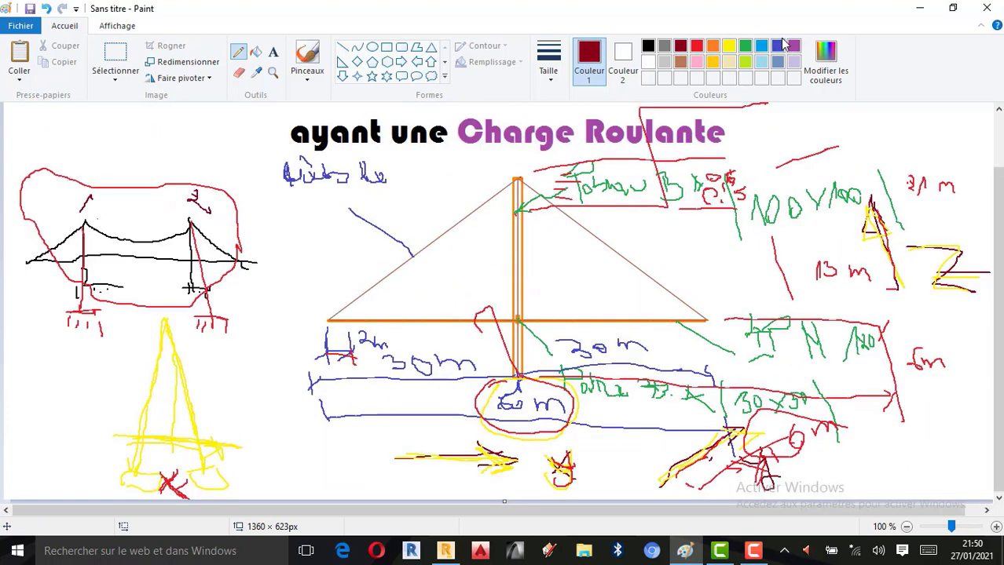
left_click(746, 62)
scroll(554, 243, "up", 1)
scroll(555, 243, "down", 1)
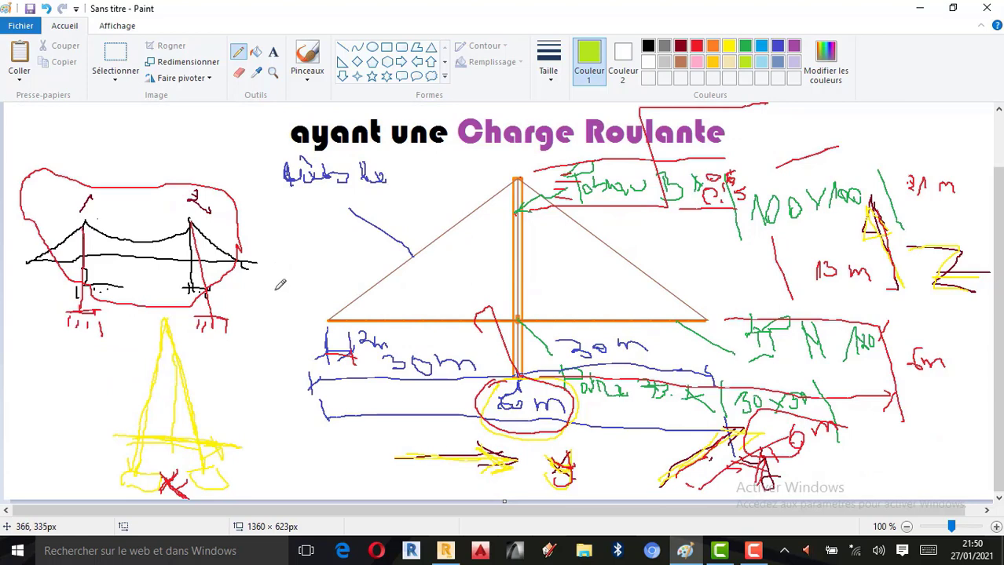
scroll(117, 159, "up", 1)
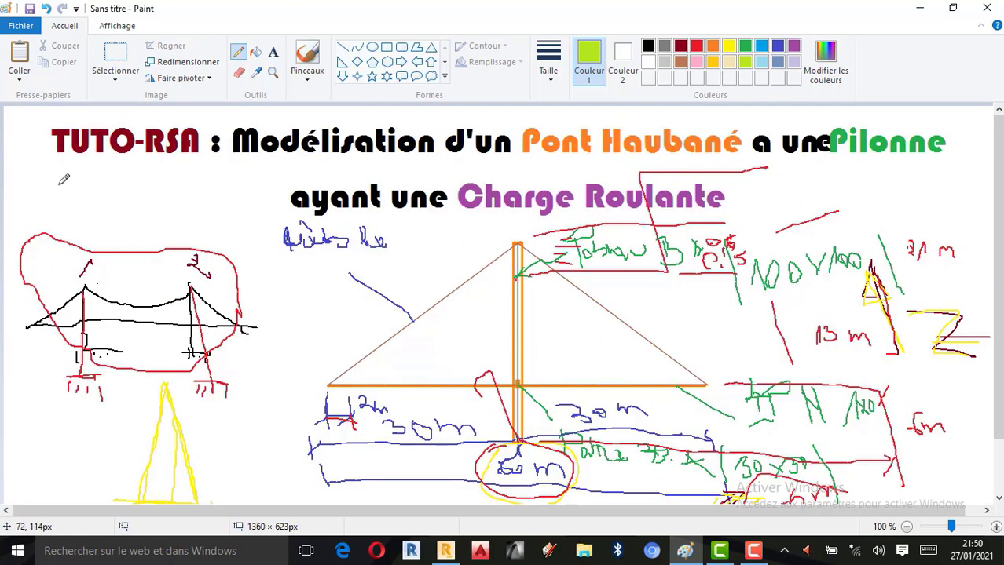
mouse_move(60, 191)
left_mouse_down()
mouse_move(91, 199)
mouse_move(82, 187)
mouse_move(101, 241)
left_mouse_up()
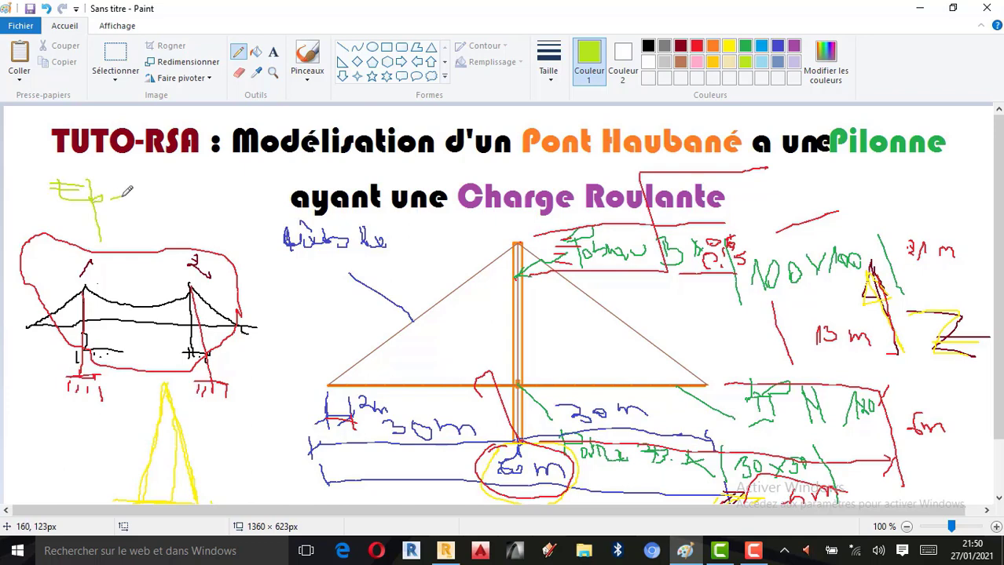
mouse_move(116, 203)
left_mouse_down()
mouse_move(165, 206)
mouse_move(169, 183)
mouse_move(187, 207)
left_mouse_up()
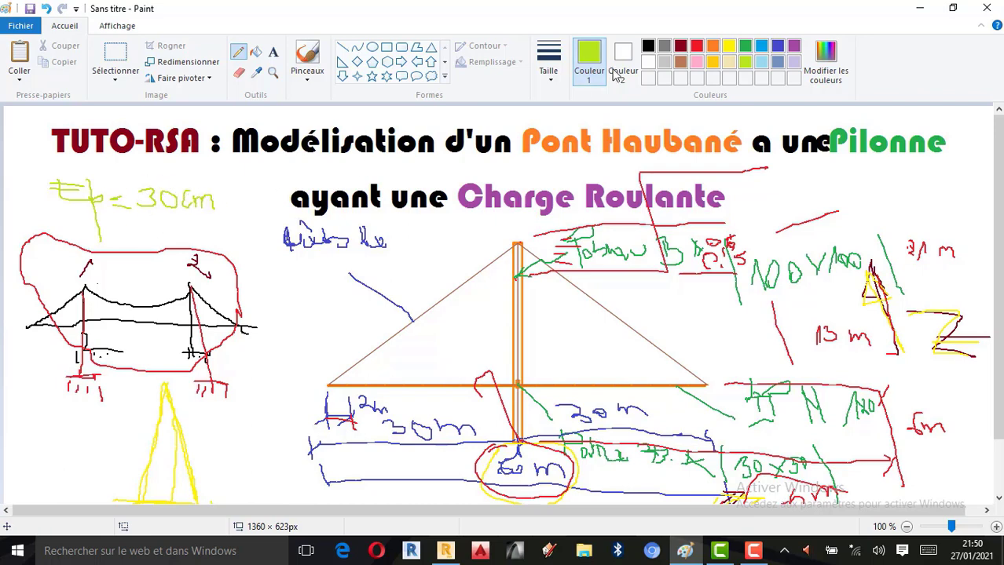
Circle the "Ep = 30cm" note in yellow
left_click(680, 45)
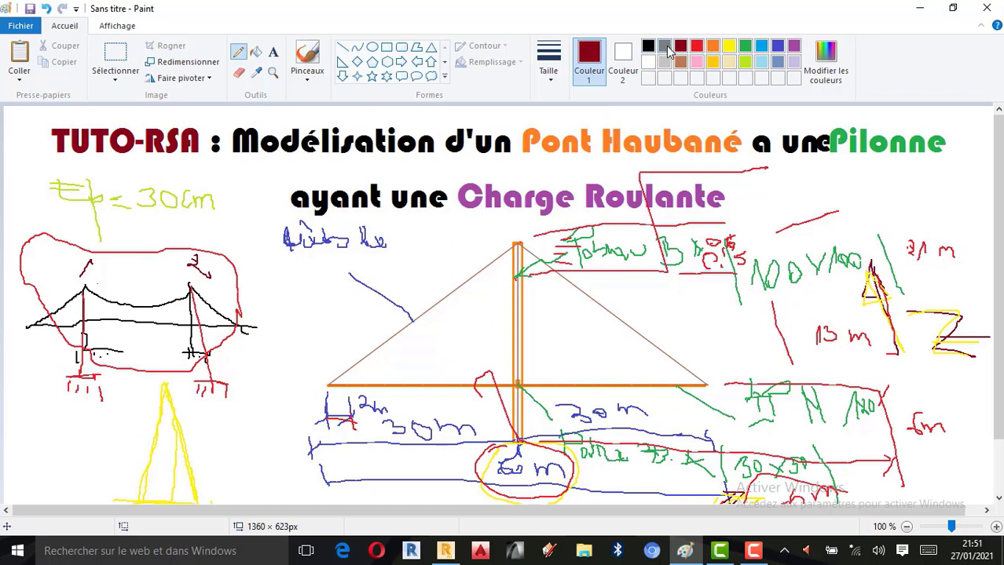
left_click(729, 45)
mouse_move(38, 169)
left_mouse_down()
mouse_move(17, 197)
mouse_move(229, 224)
mouse_move(201, 175)
mouse_move(57, 168)
mouse_move(56, 217)
left_mouse_up()
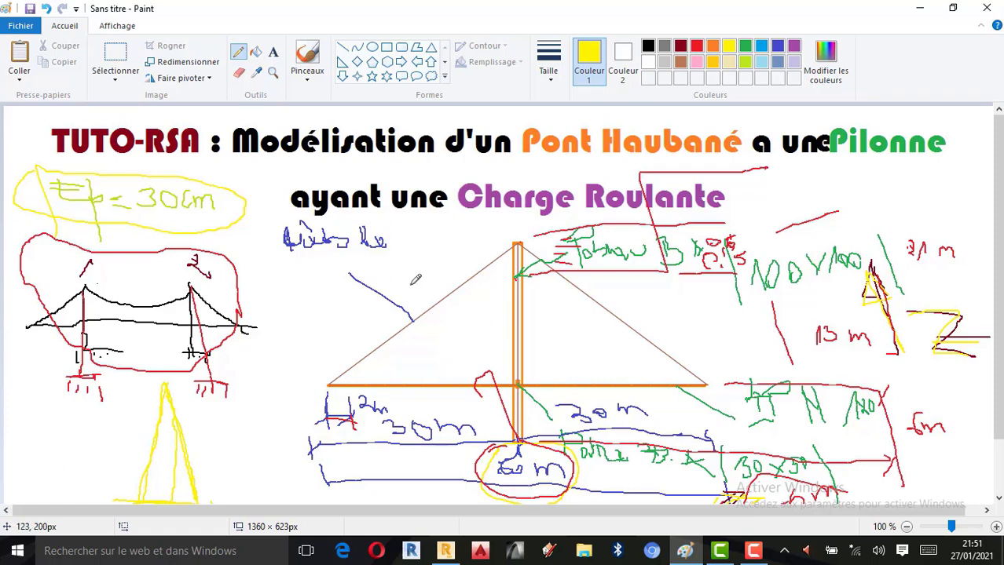
Switch back to Robot Structural Analysis and set the panel's reinforcement type to Coque BA
left_click(434, 547)
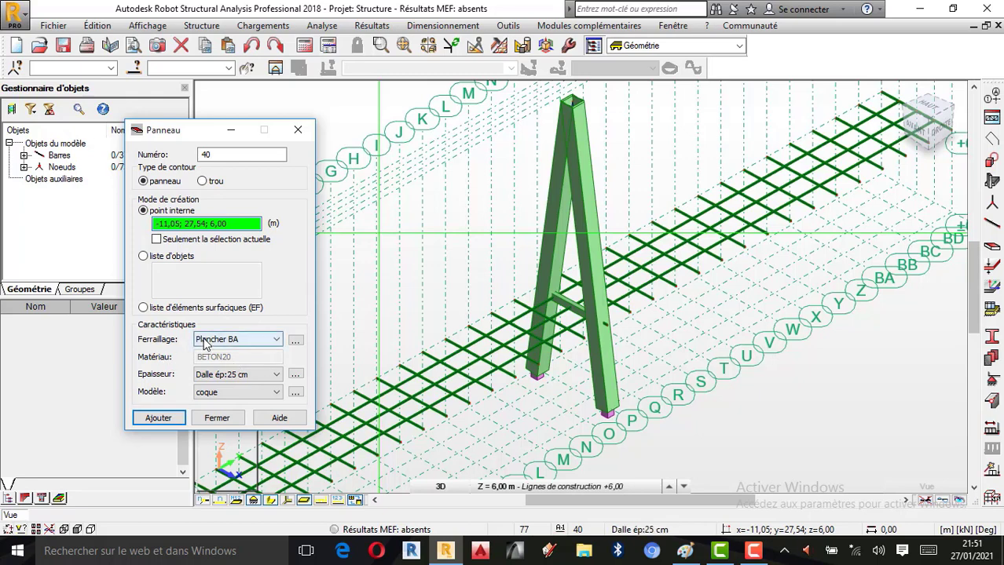
left_click(279, 343)
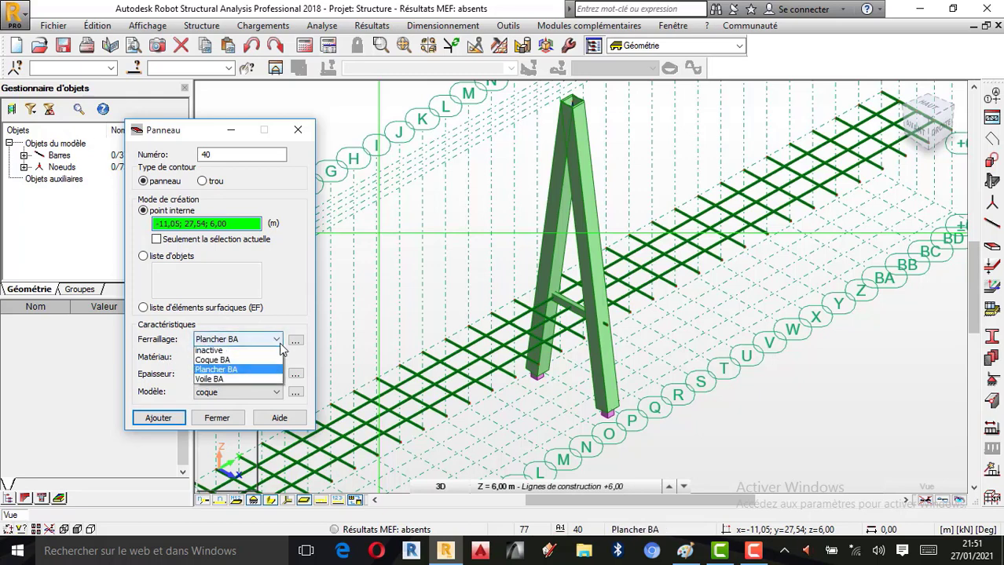
left_click(233, 362)
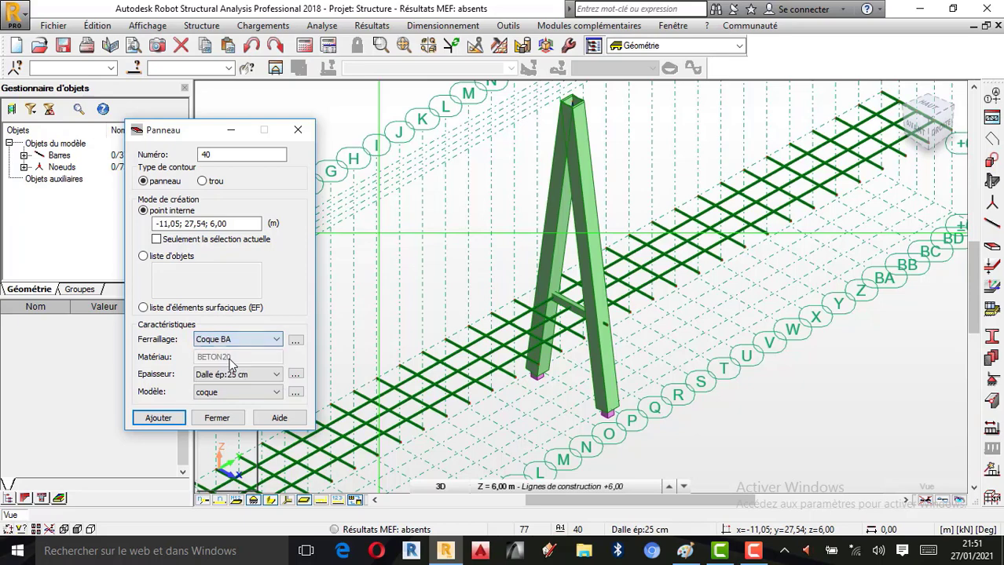
Open the Coque BA reinforcement parameters and keep the shell calculation type as flexion + compression/traction
left_click(296, 341)
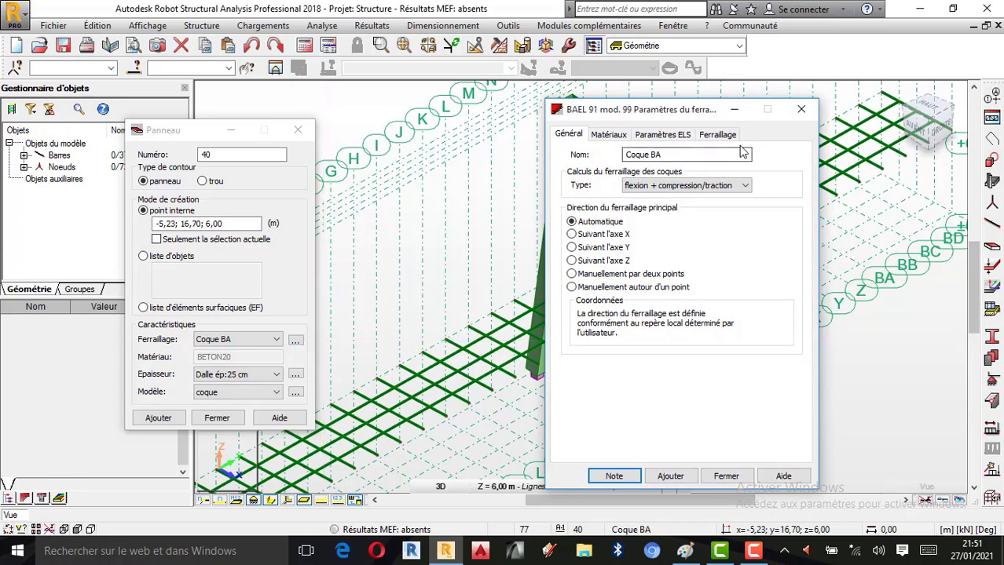
left_click_drag(632, 122, 693, 128)
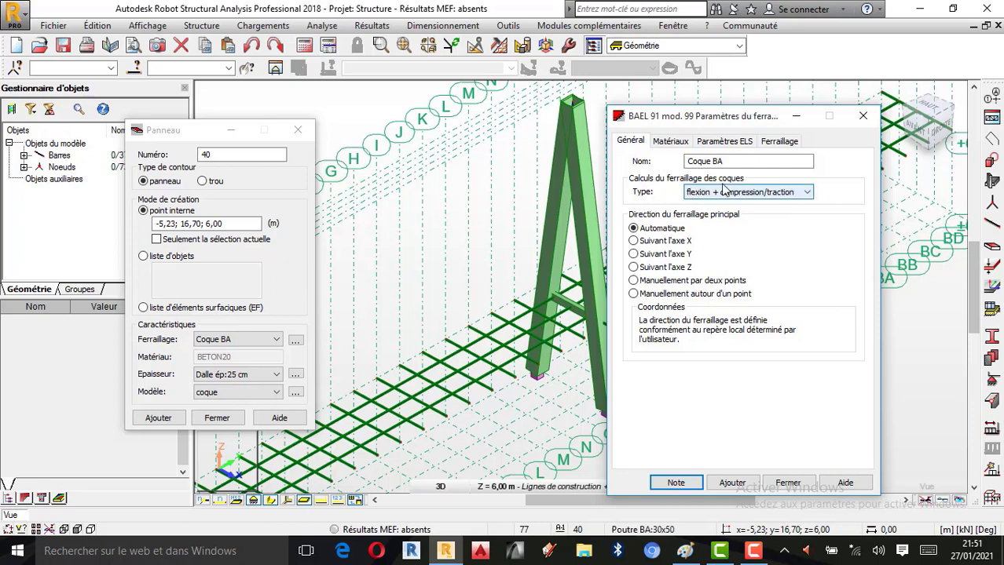
left_click(806, 193)
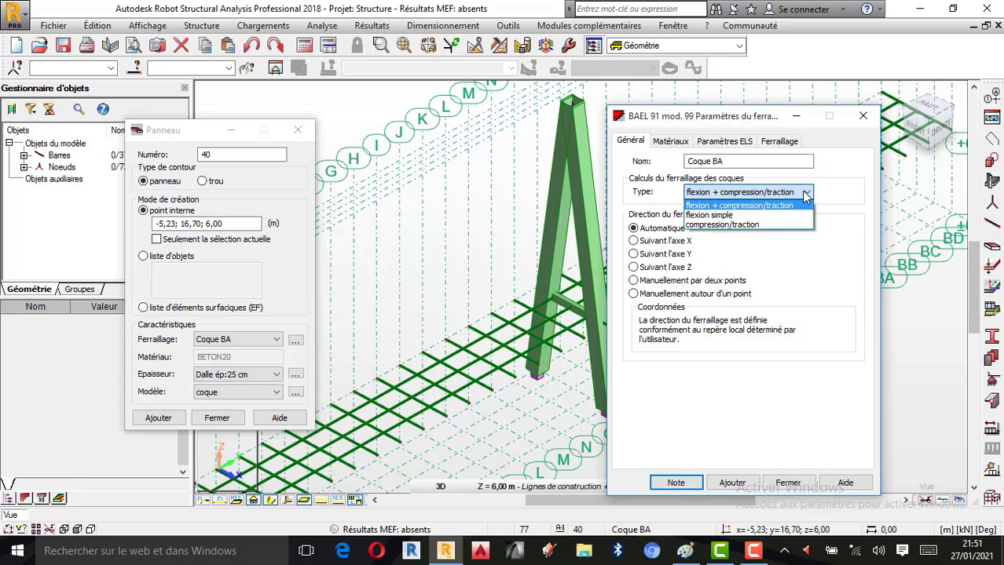
left_click(804, 194)
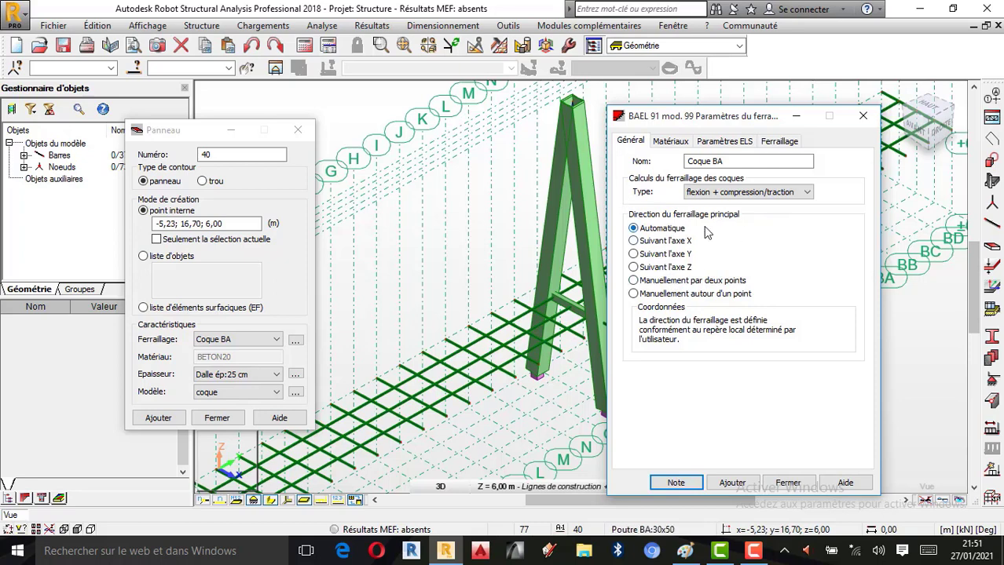
Stop the concrete from following the structure model and set it to BETON25 for the Coque BA reinforcement
left_click(671, 142)
left_click(754, 178)
left_click(826, 215)
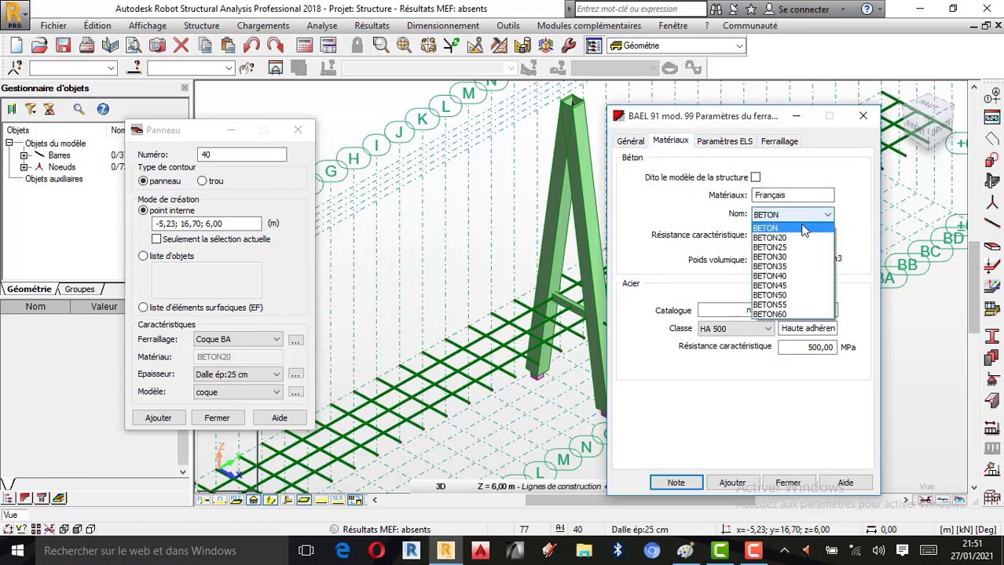
left_click(789, 249)
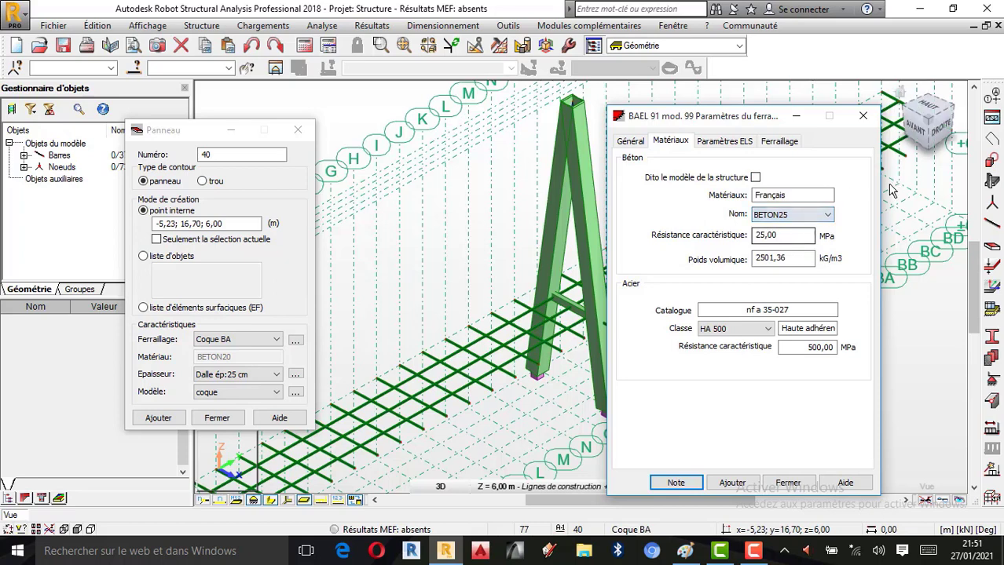
Set the concrete's unit weight to 2500 kg/m3 using the calculator
double_click(786, 259)
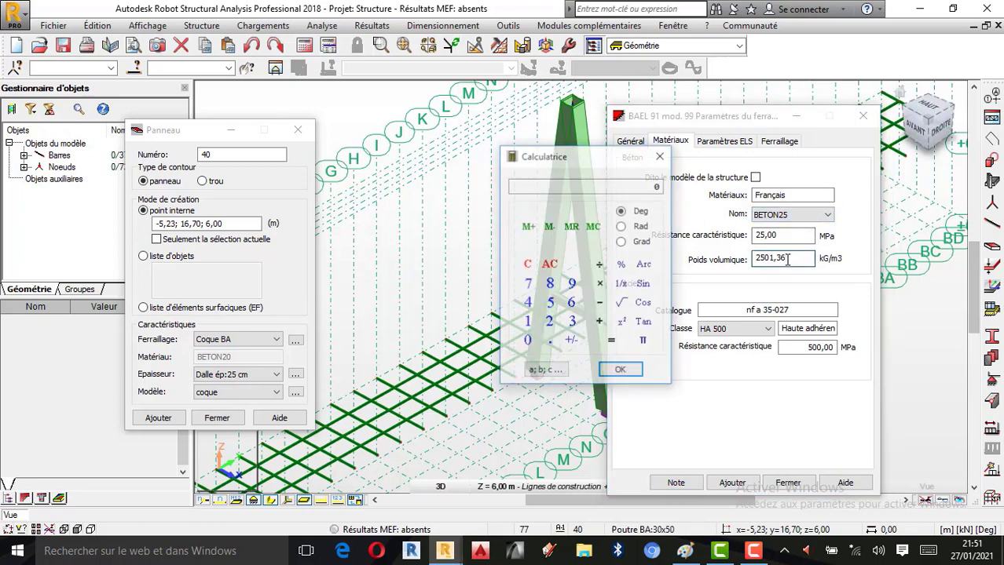
left_click(550, 321)
left_click(550, 303)
double_click(528, 339)
left_click(615, 369)
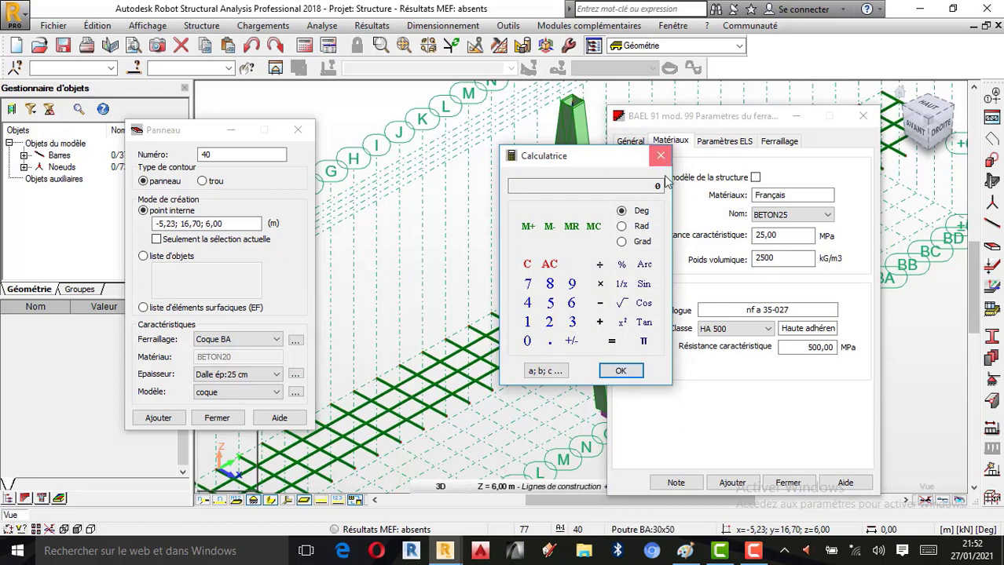
left_click(661, 156)
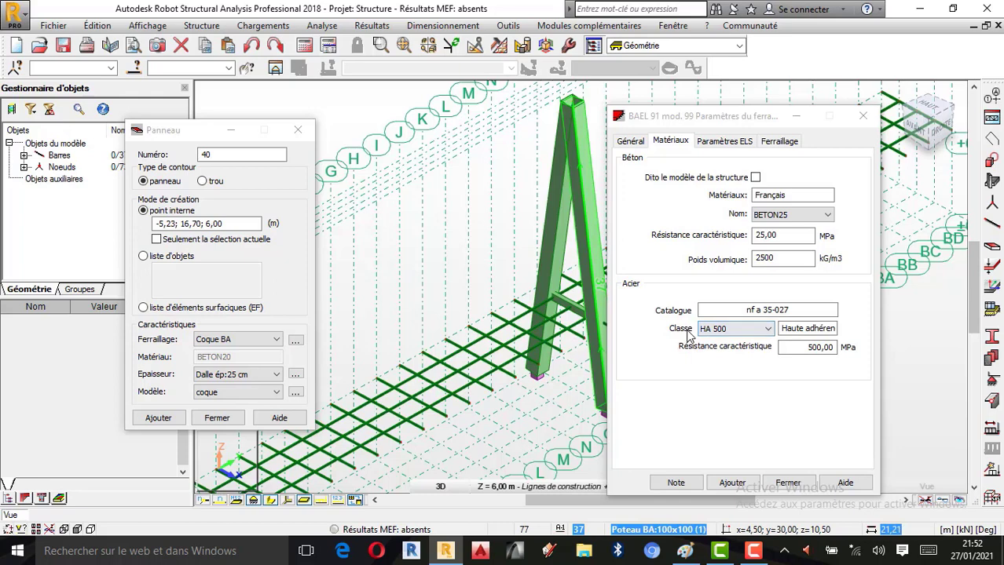
Keep HA 500 as the reinforcement steel class
left_click(754, 332)
left_click(754, 332)
left_click(755, 339)
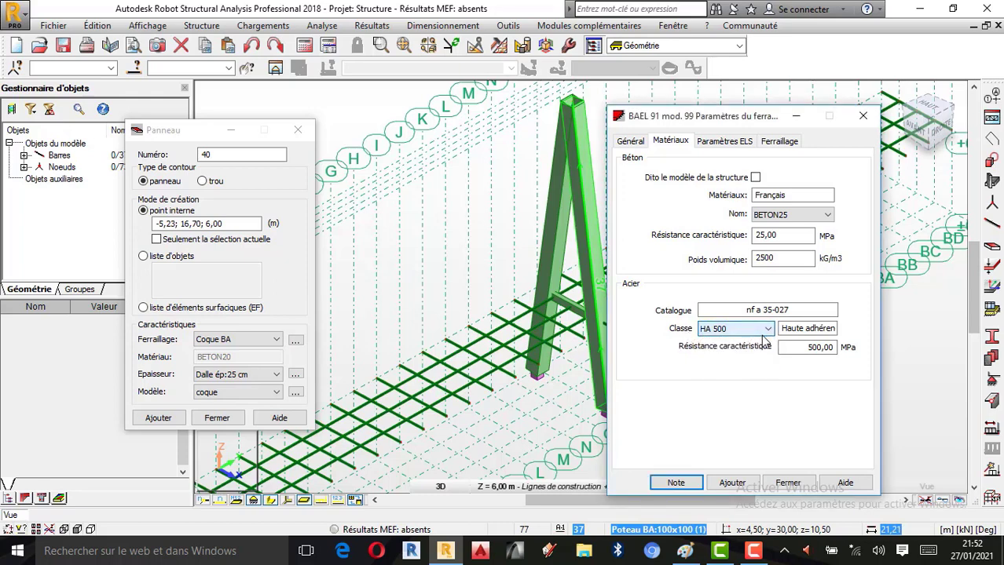
Check the ELS and bar reinforcement settings, and add the edited Coque BA parameters to the project
left_click(727, 143)
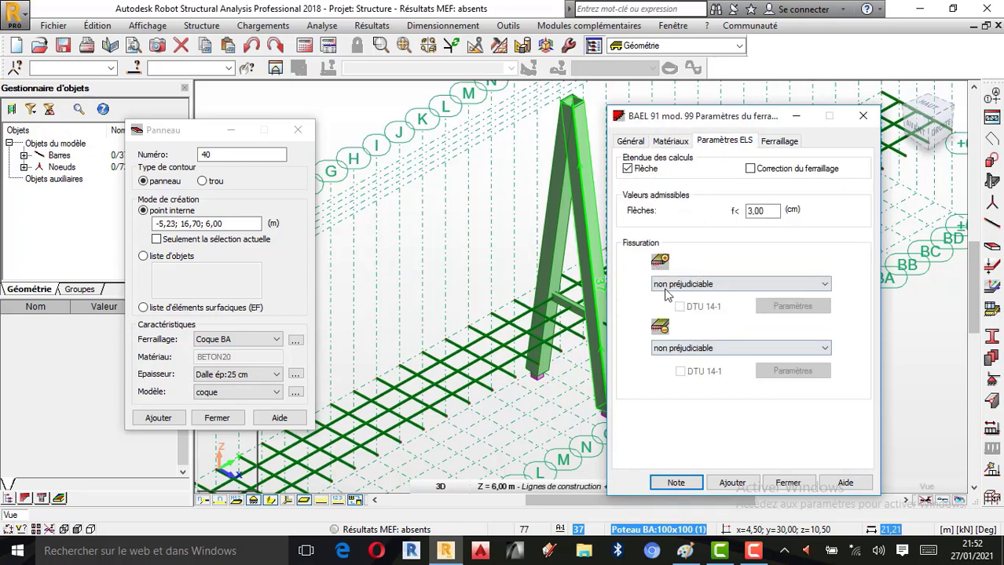
left_click(779, 146)
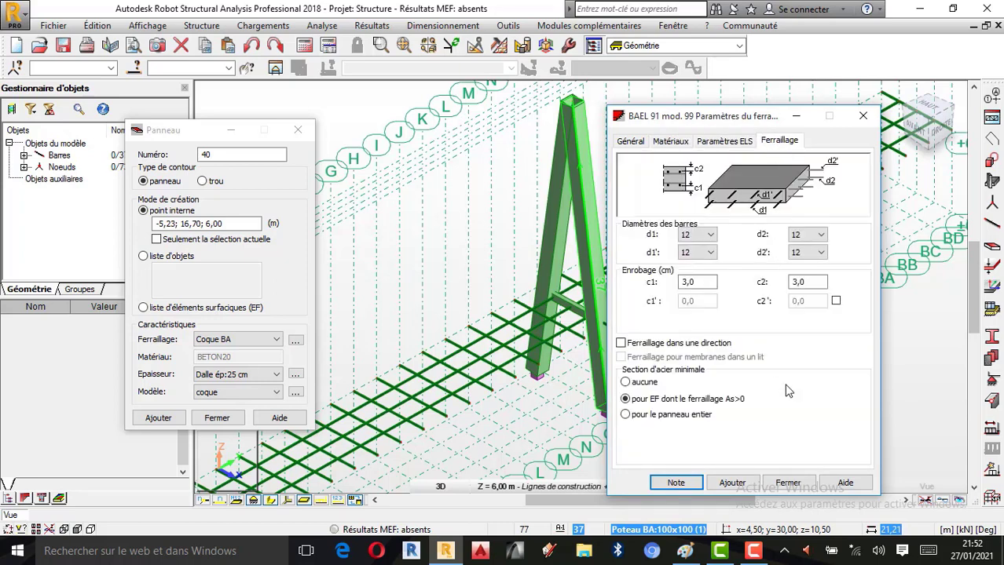
left_click(733, 484)
left_click(842, 341)
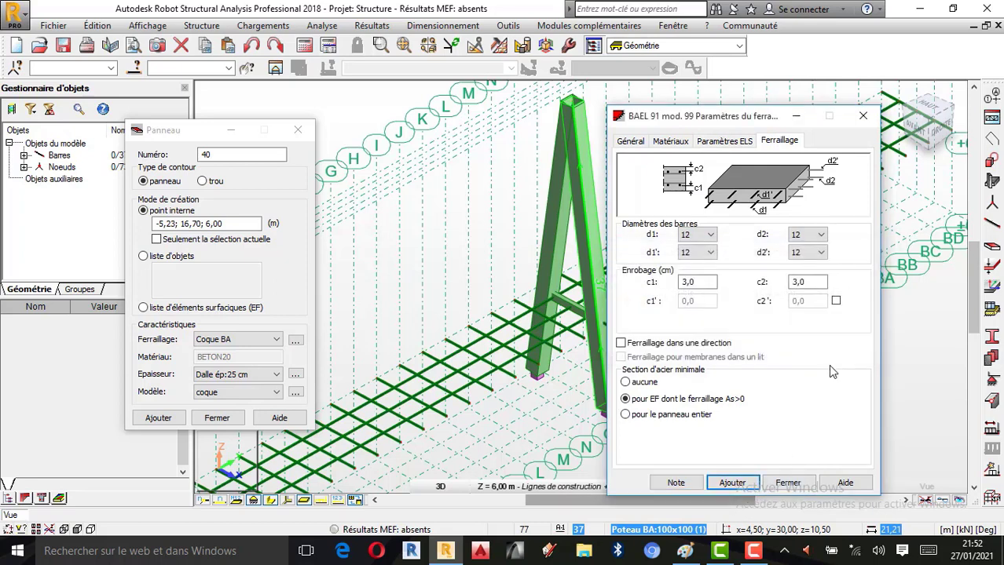
left_click(788, 482)
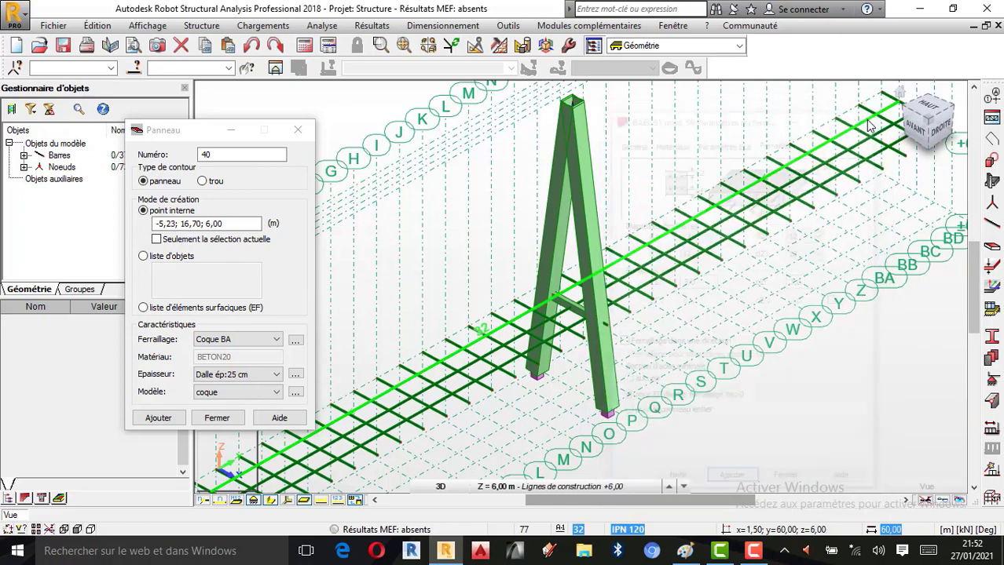
Open the panel's thickness definition and review its inertia reduction and orthotropic options
left_click(296, 376)
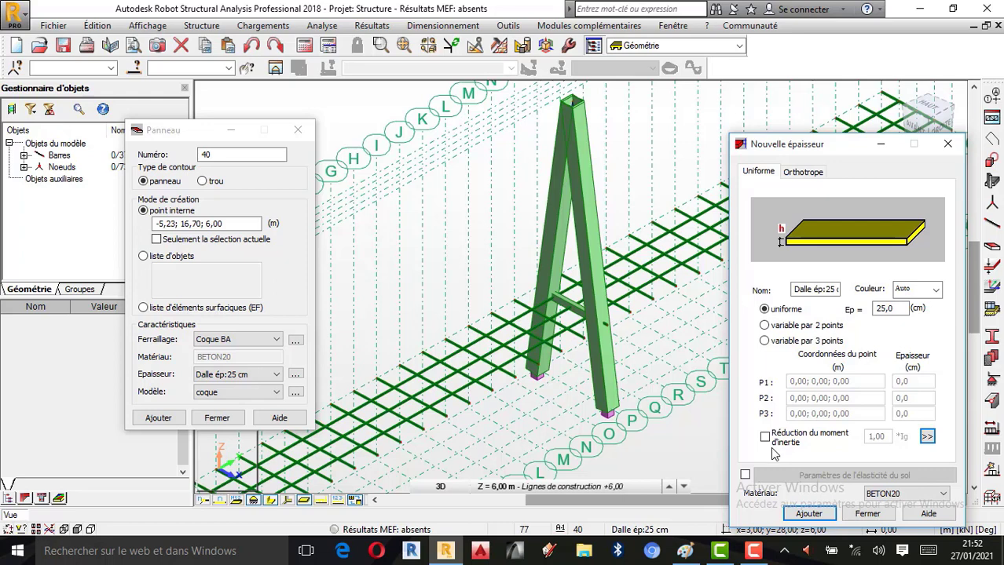
left_click(769, 443)
left_click(766, 438)
left_click(802, 174)
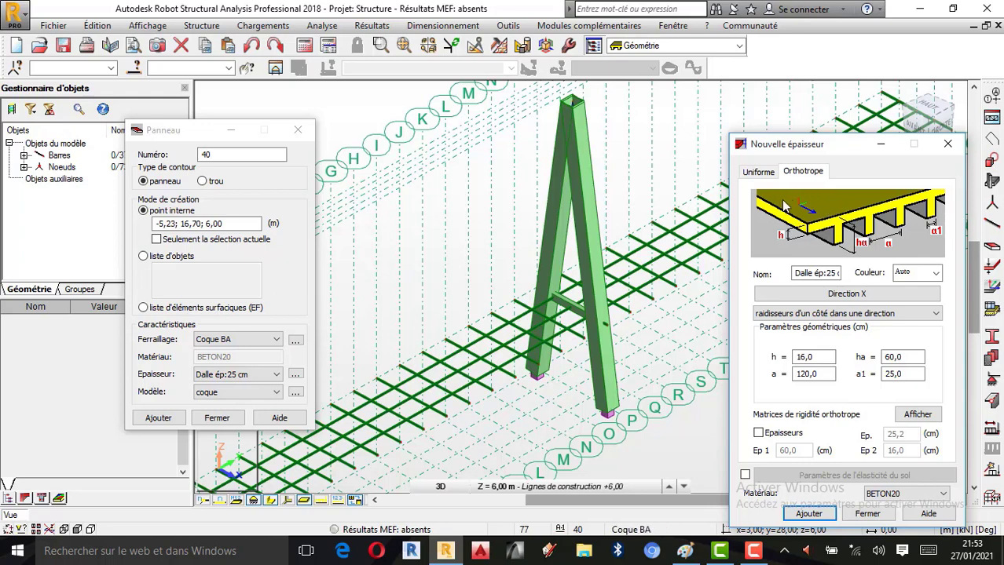
left_click(761, 173)
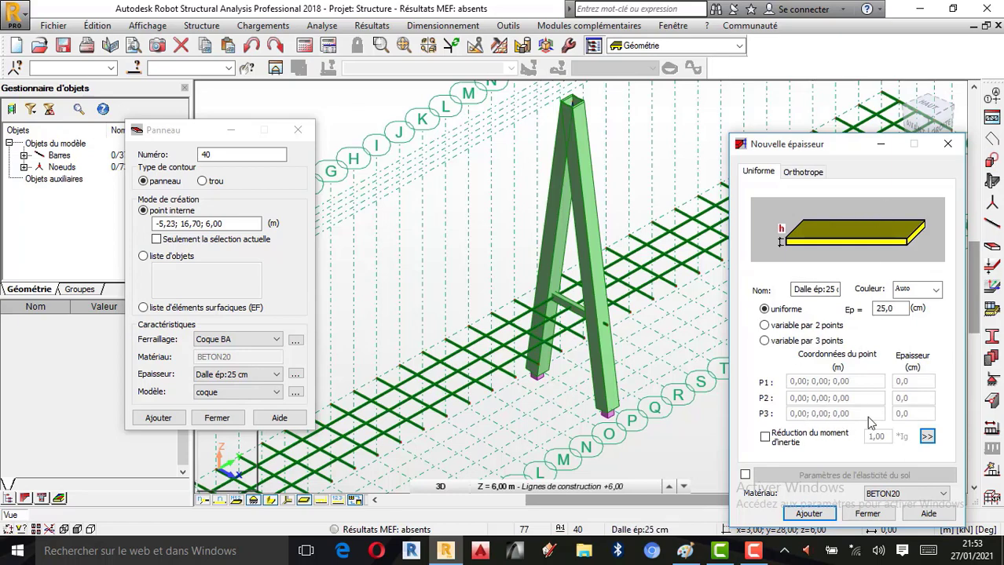
Set the uniform slab thickness to 30 cm using the calculator and give it an orange colour
double_click(897, 308)
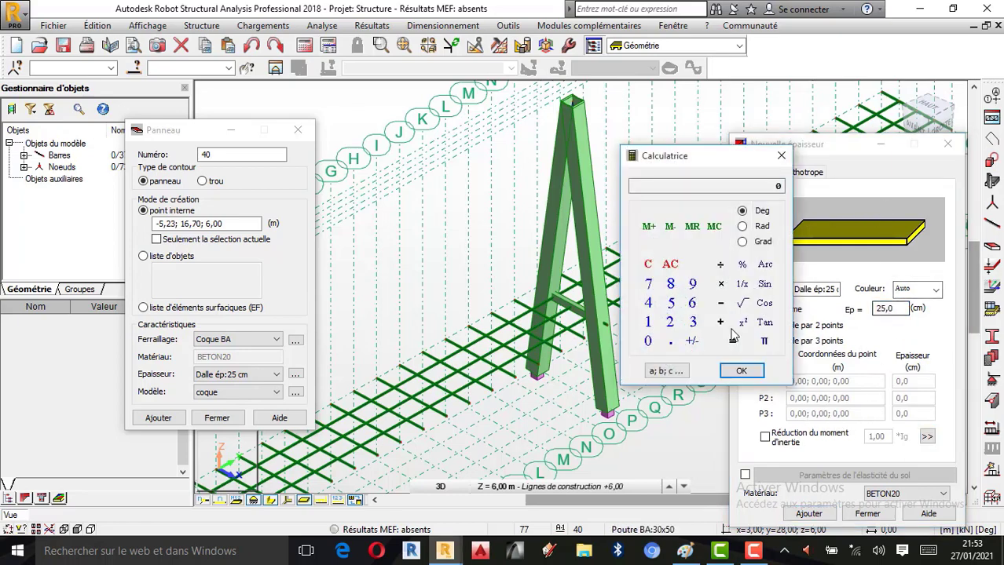
left_click(694, 323)
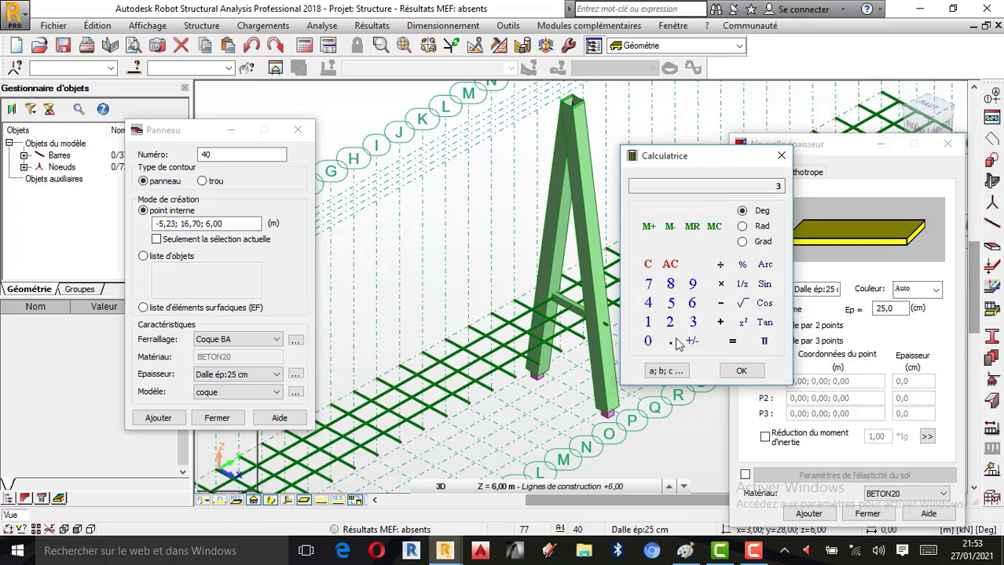
left_click(742, 372)
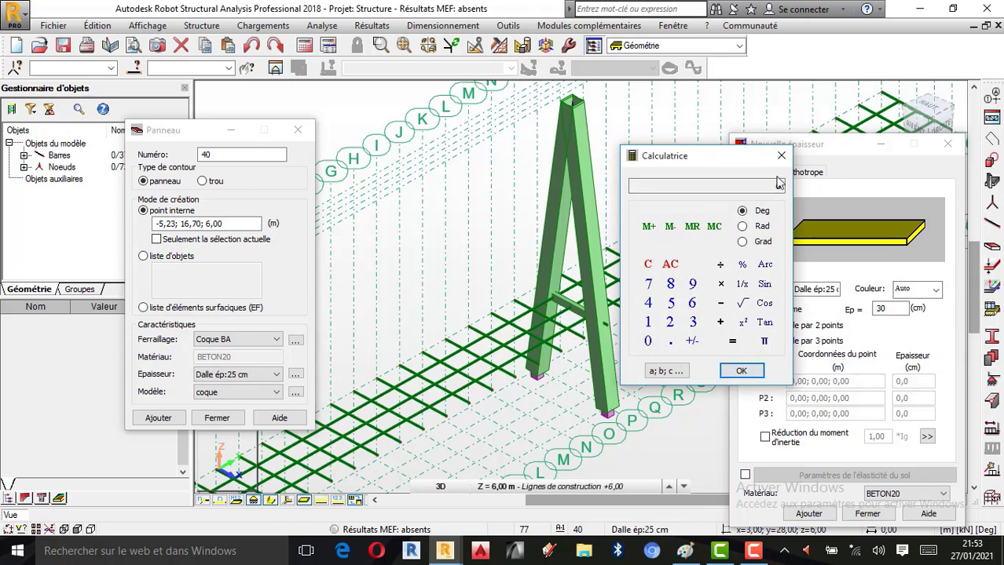
left_click(937, 291)
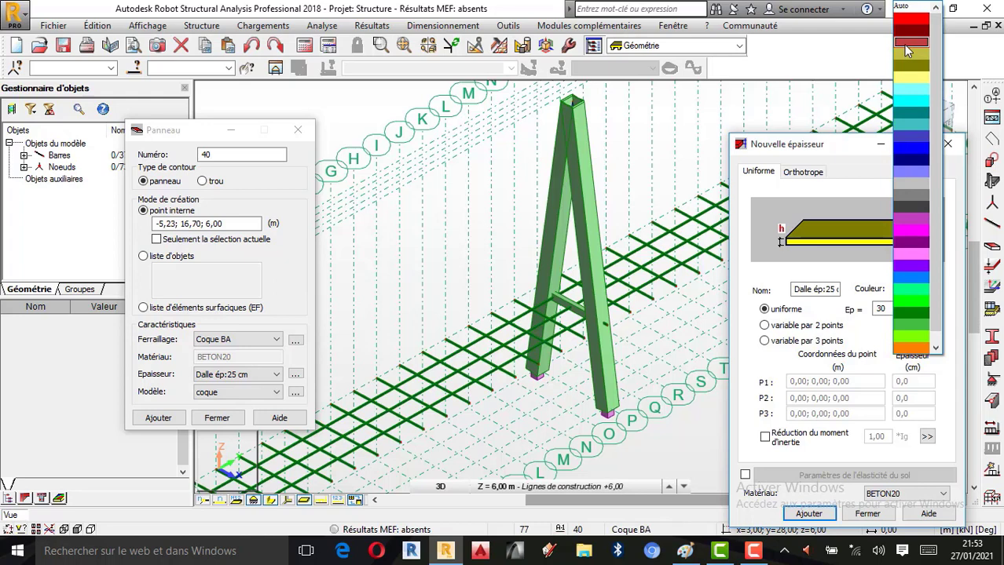
left_click(912, 348)
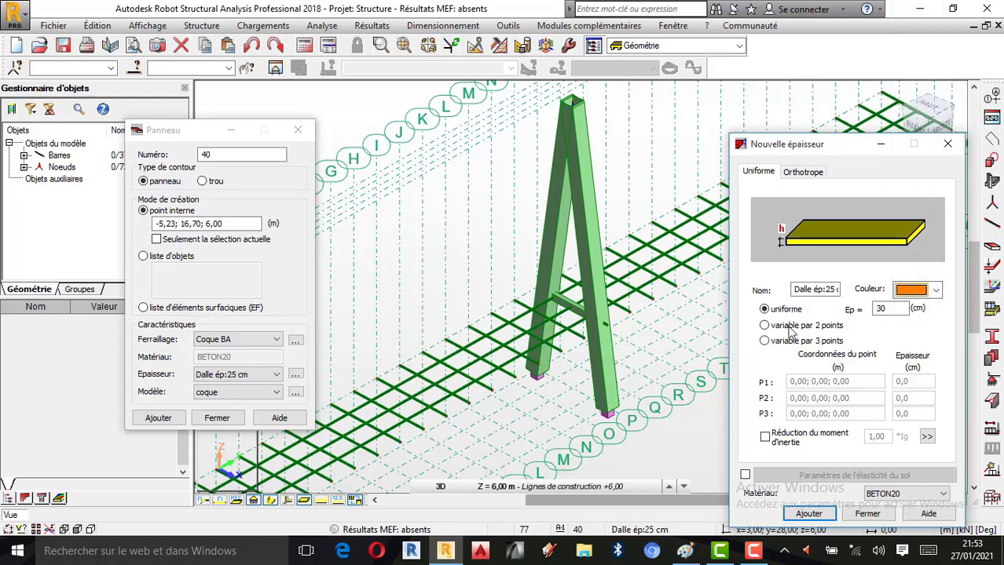
Name the new thickness Tablier ép:30 cm
double_click(816, 289)
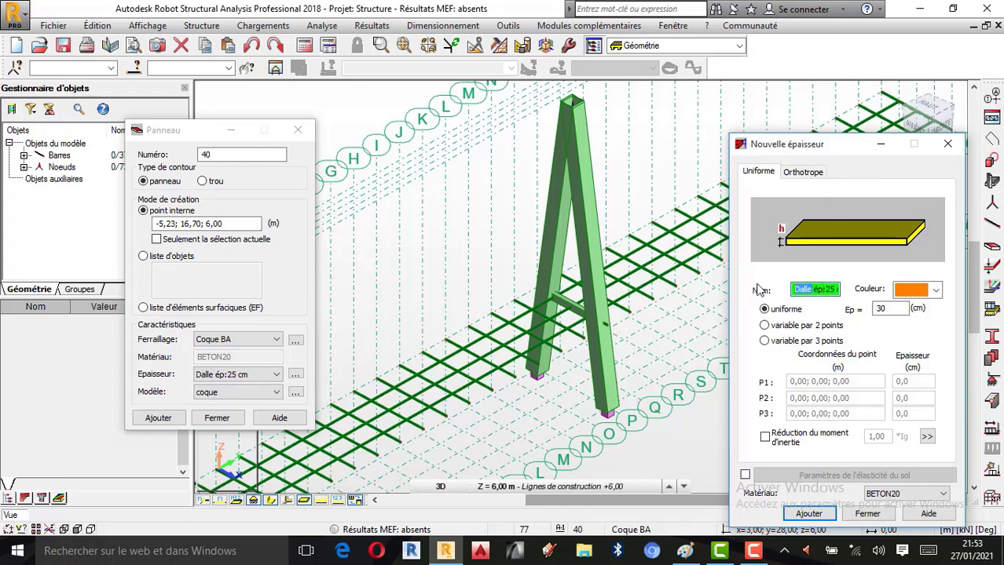
type("Tabl")
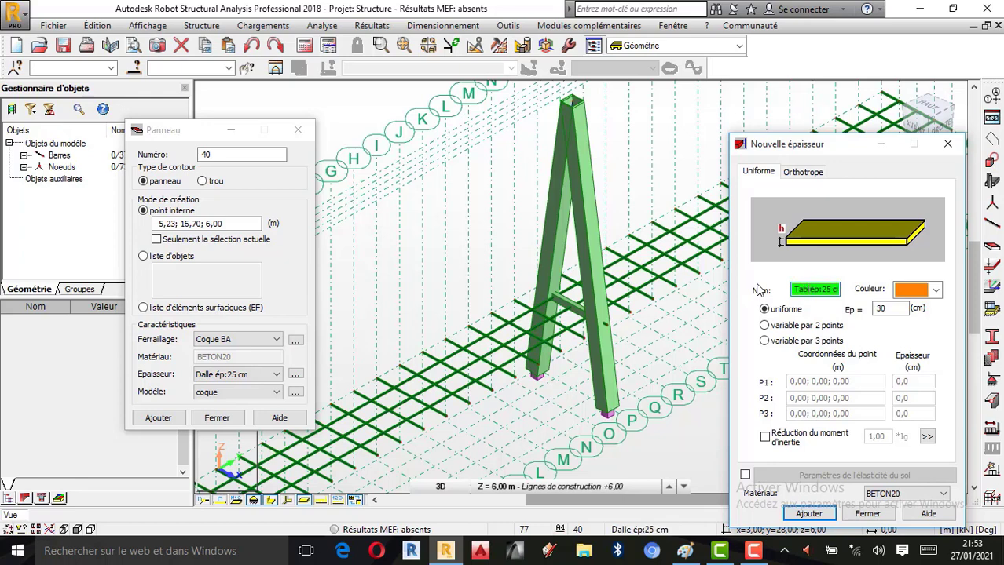
type("ier")
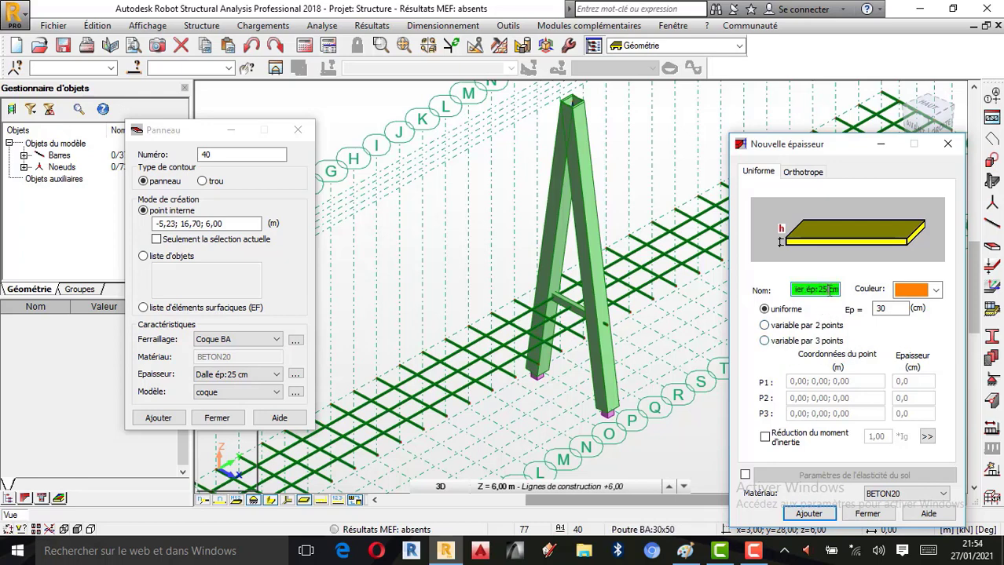
type("30")
Assign BETON25 as the thickness material and add the new thickness to the project
left_click(945, 495)
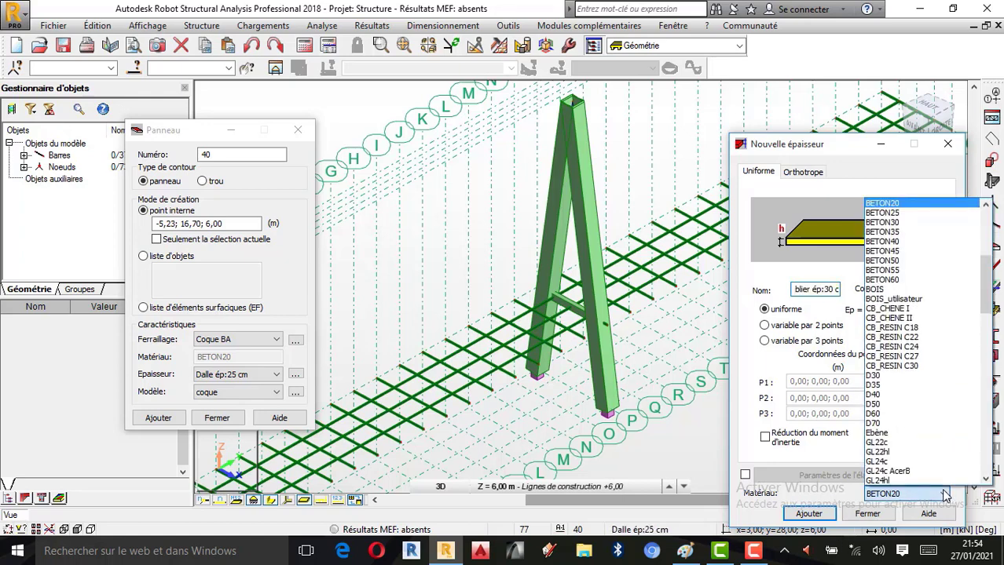
left_click(890, 214)
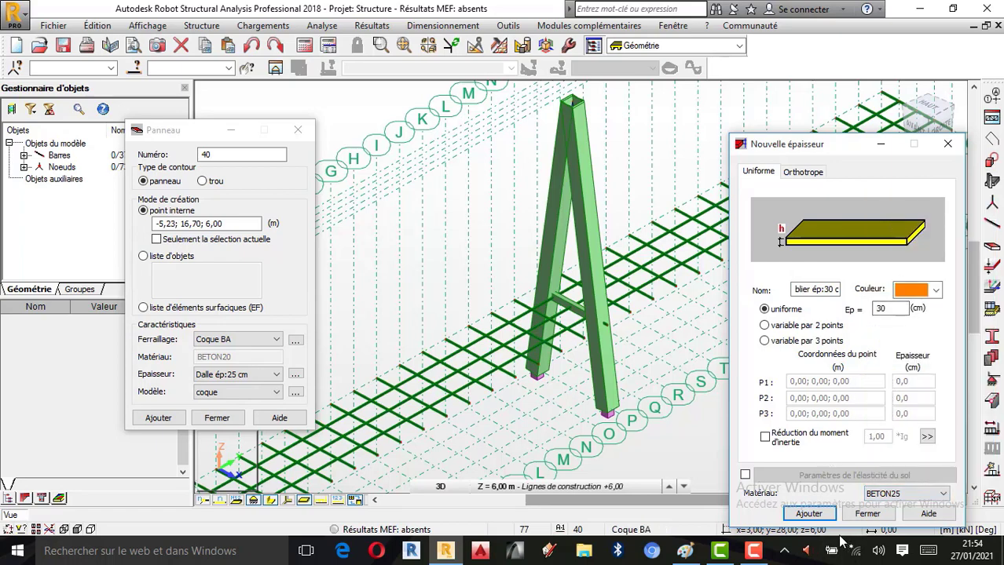
left_click(820, 518)
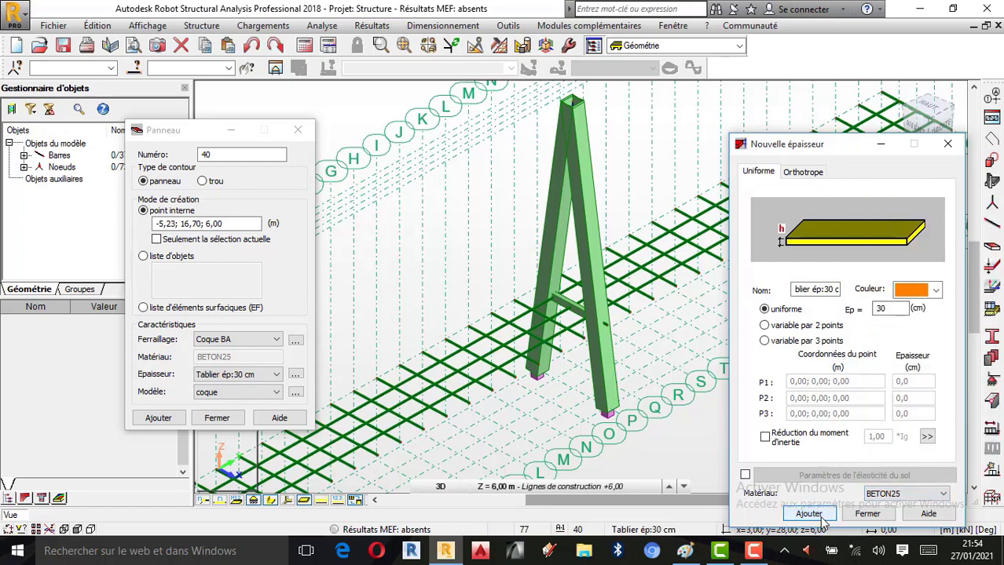
left_click(867, 513)
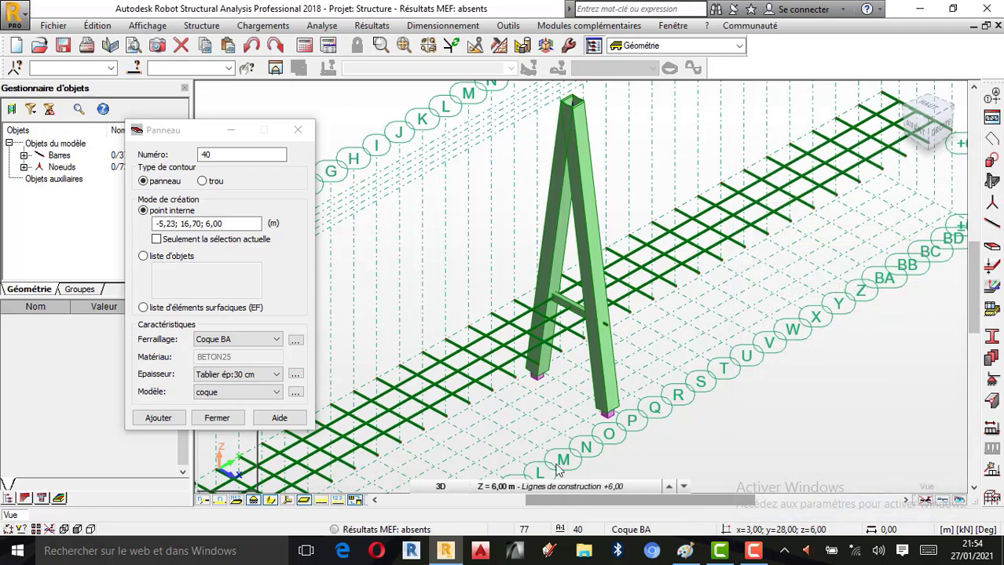
Close the panel definition without creating a panel
scroll(547, 309, "down", 1)
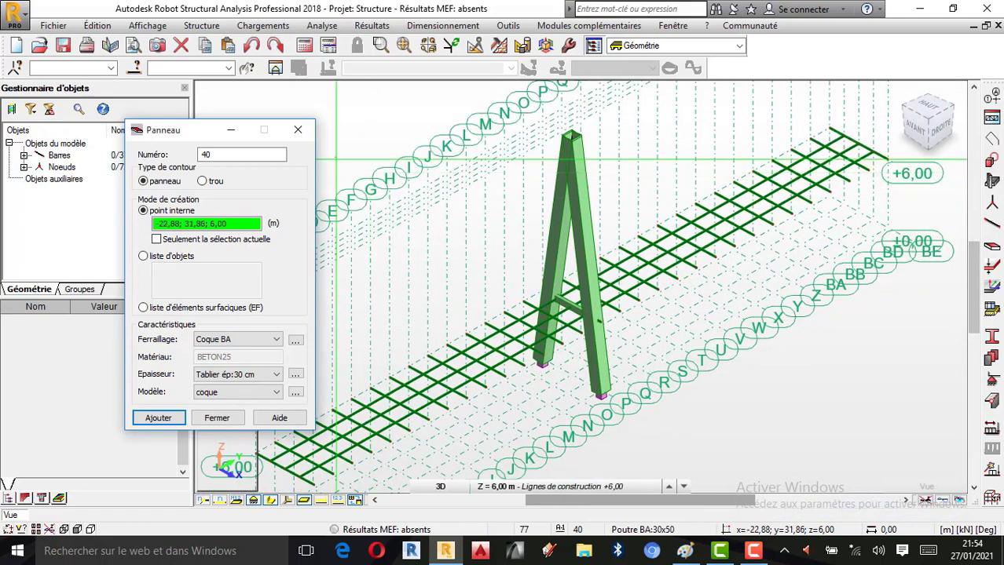
left_click_drag(186, 130, 108, 130)
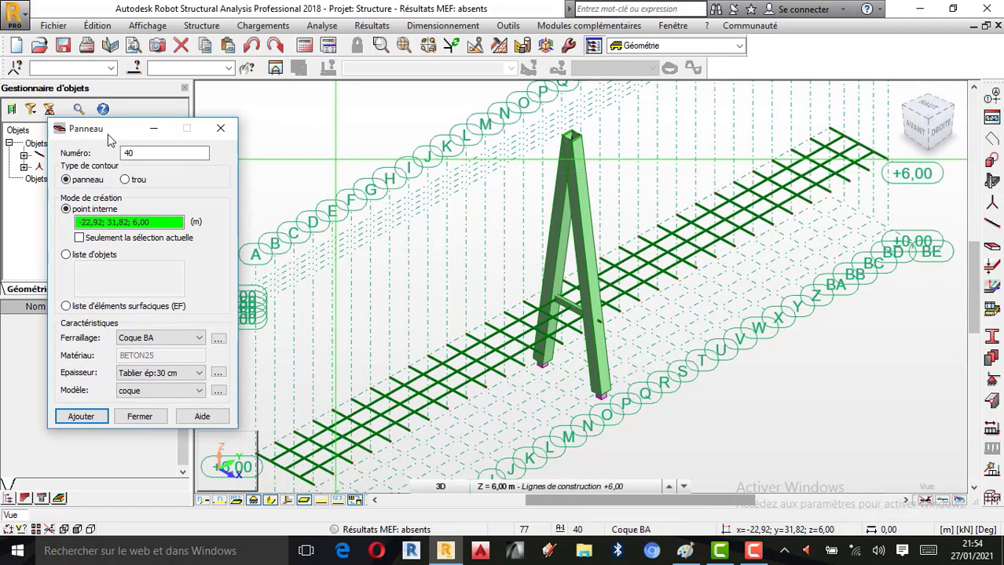
left_click(222, 130)
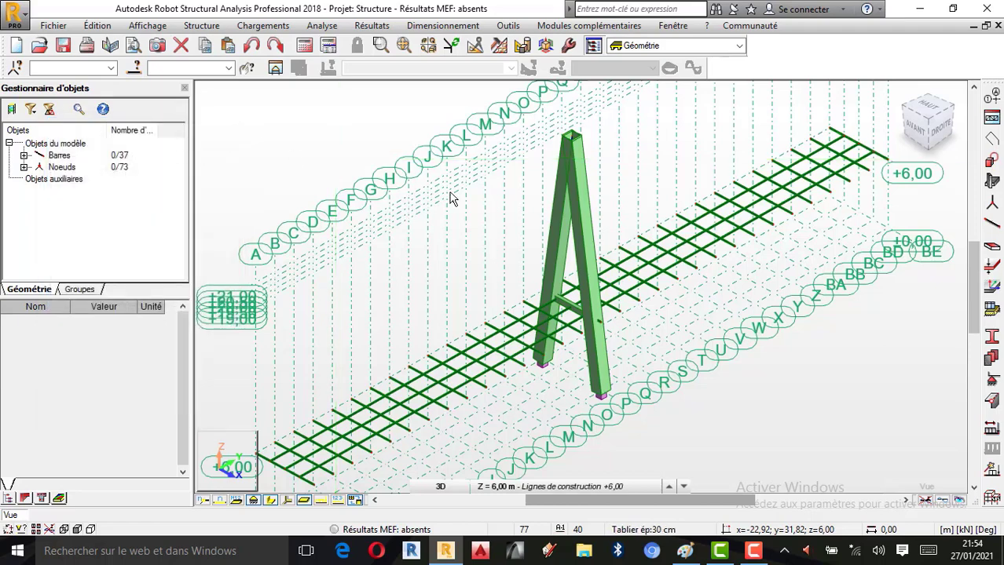
Switch to the XY plan view at Z = 6,00 m, focused on the deck grid near axes A to D
left_click(440, 487)
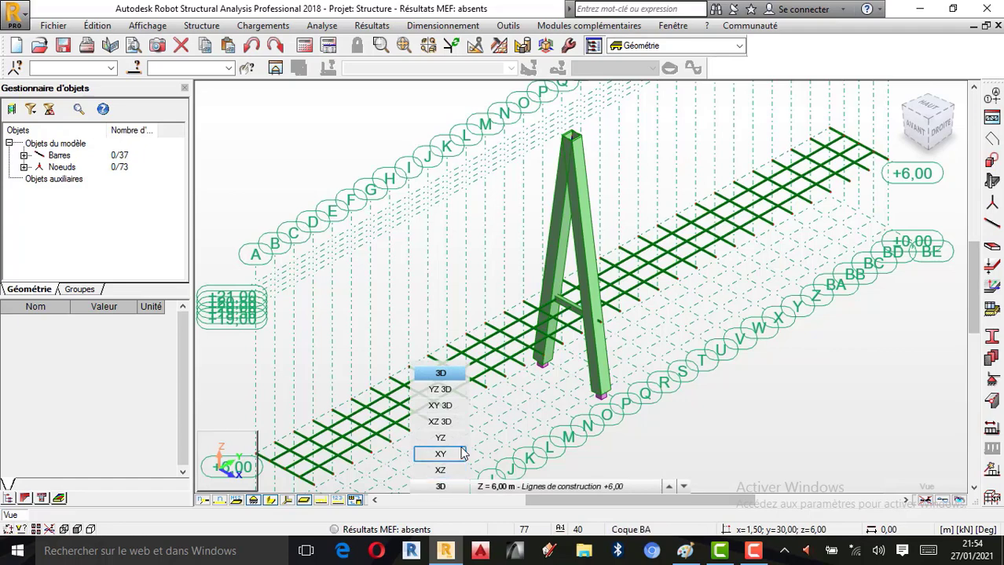
left_click(441, 454)
scroll(570, 331, "down", 4)
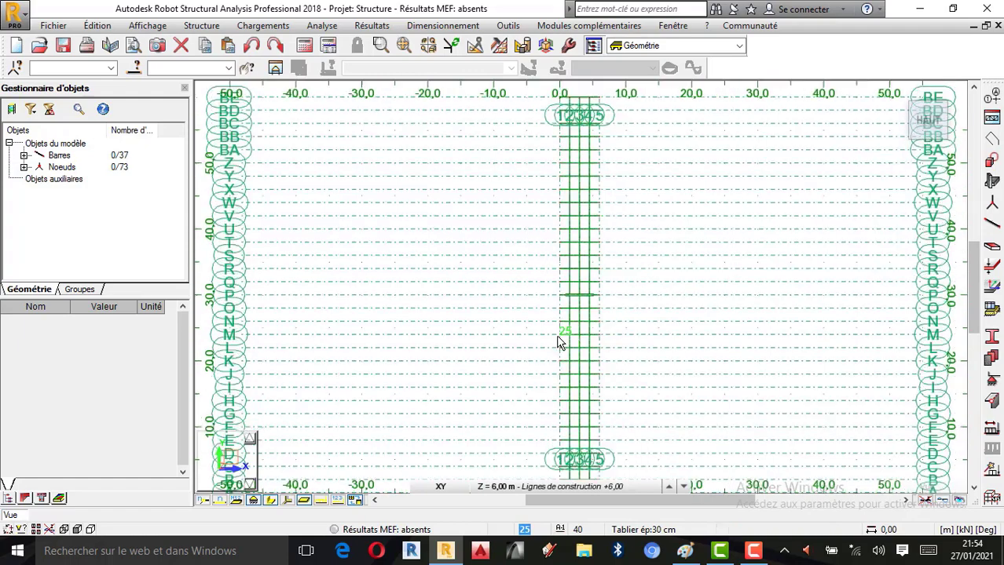
scroll(549, 384, "down", 1)
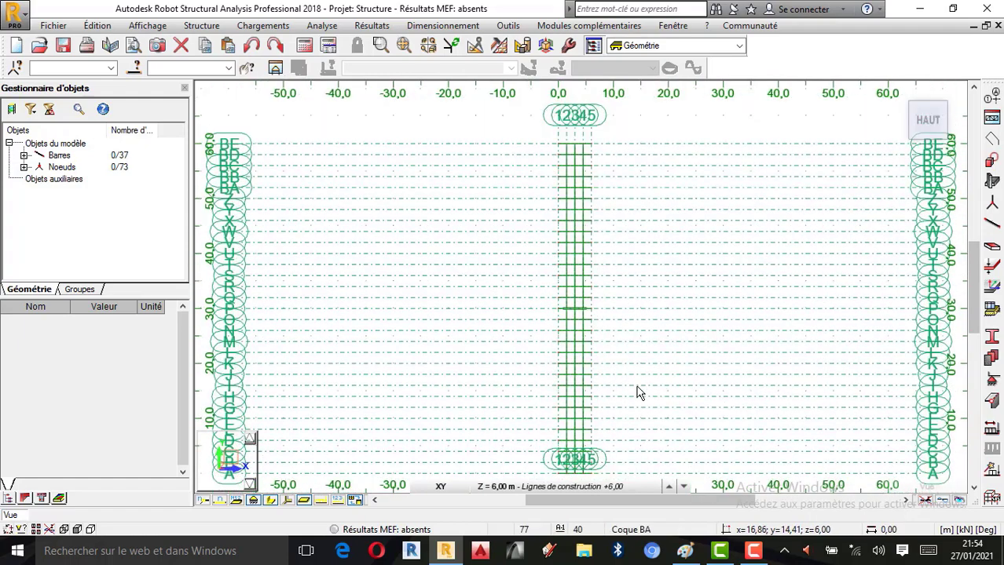
scroll(627, 369, "up", 2)
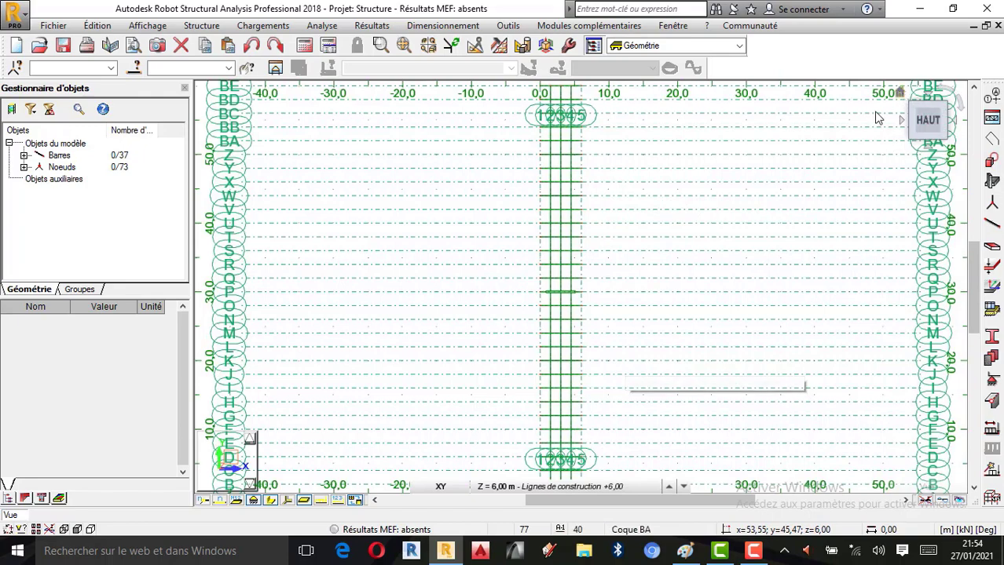
left_click(897, 95)
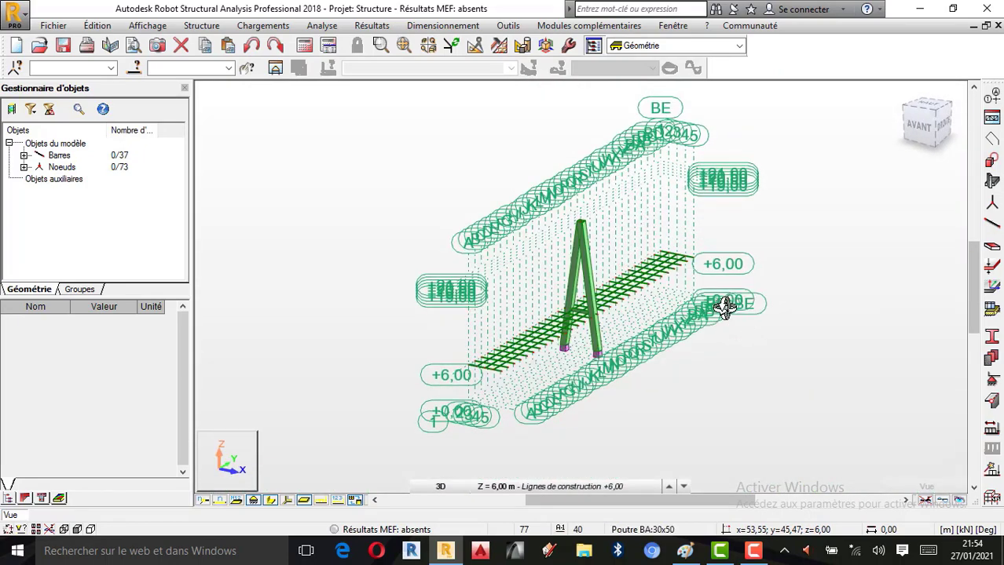
left_click(440, 486)
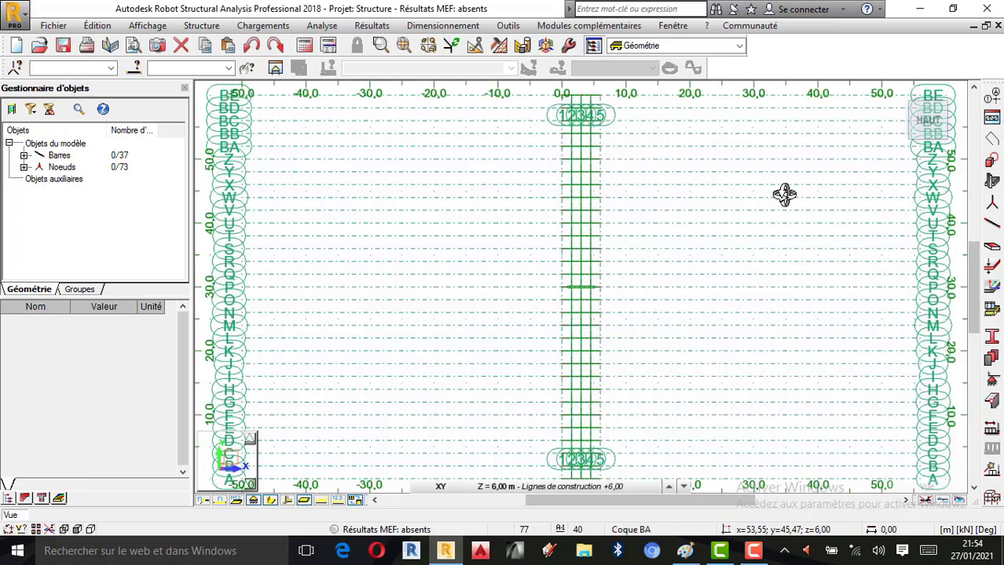
right_click(786, 193)
left_click(832, 205)
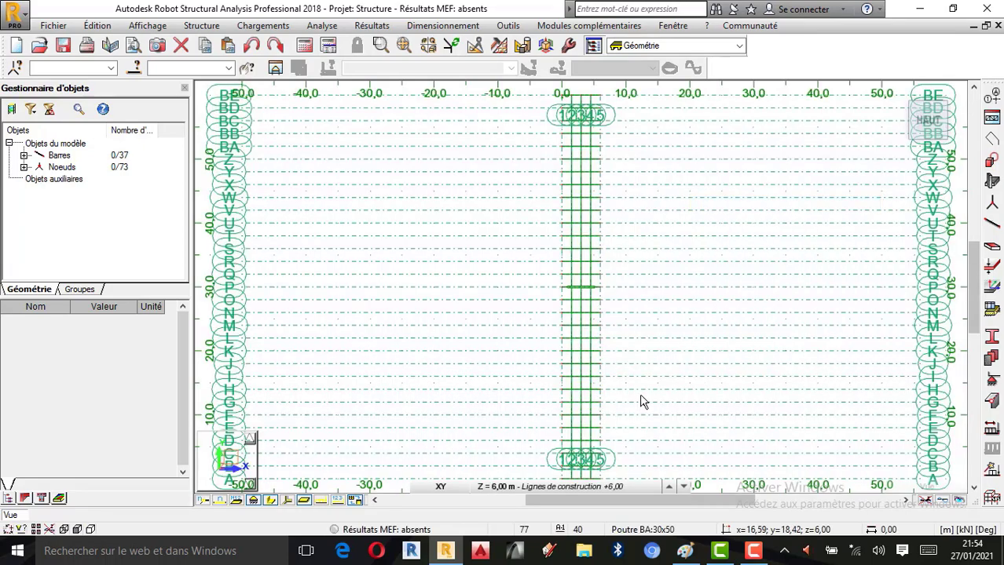
scroll(590, 314, "down", 2)
scroll(588, 410, "up", 4)
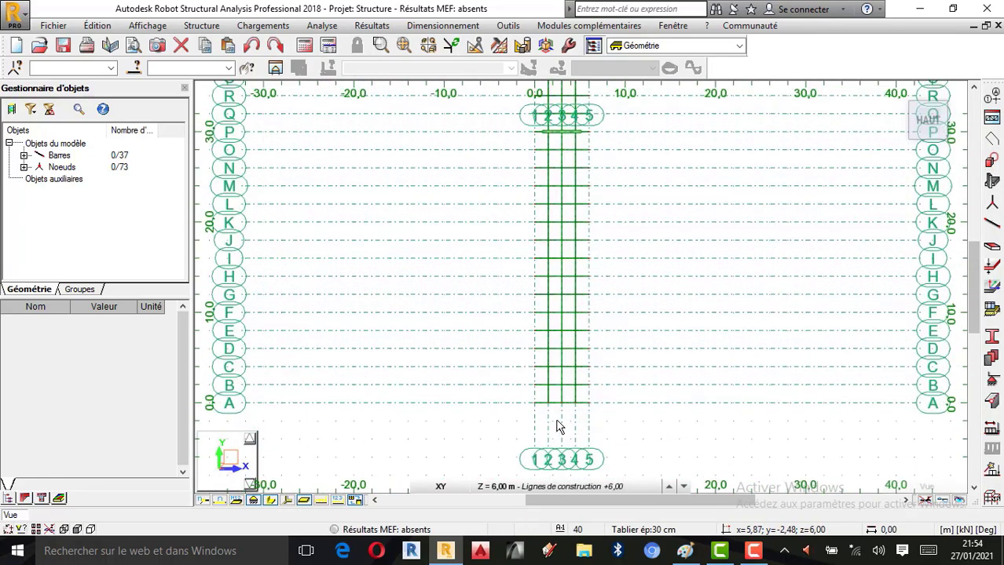
scroll(623, 377, "up", 3)
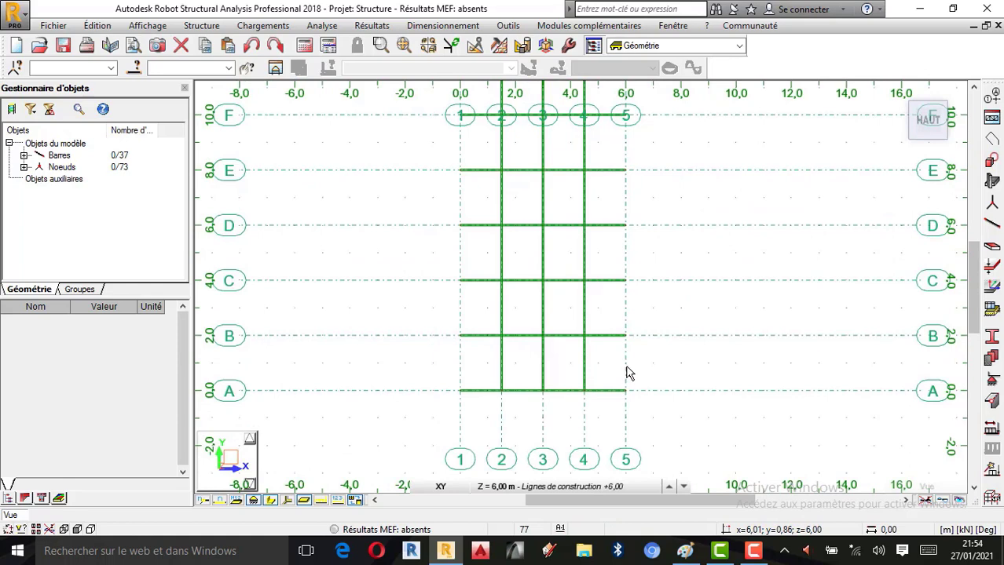
scroll(571, 366, "up", 2)
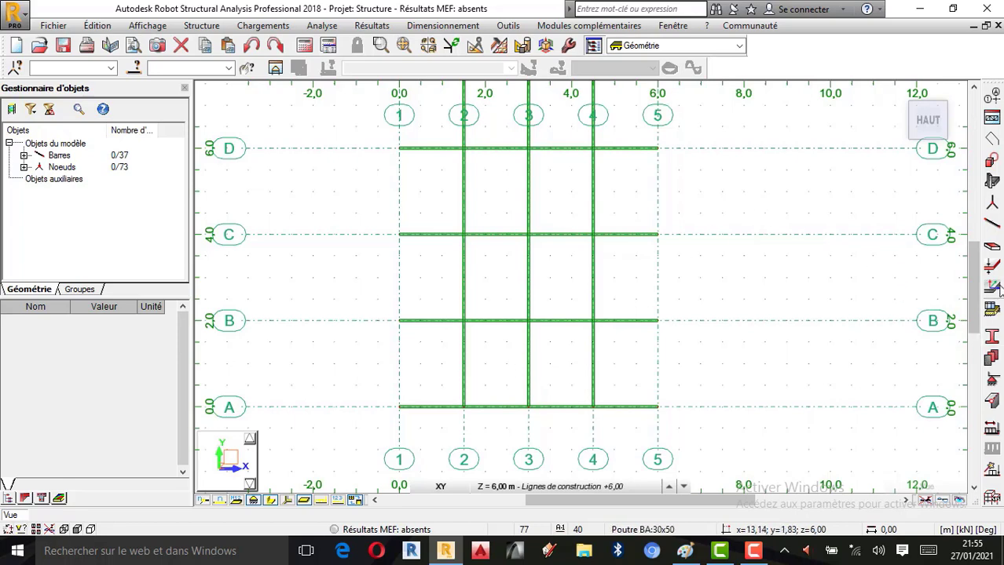
Set up a rectangle object defined by two points and created as a panel (Panneau)
left_click(991, 161)
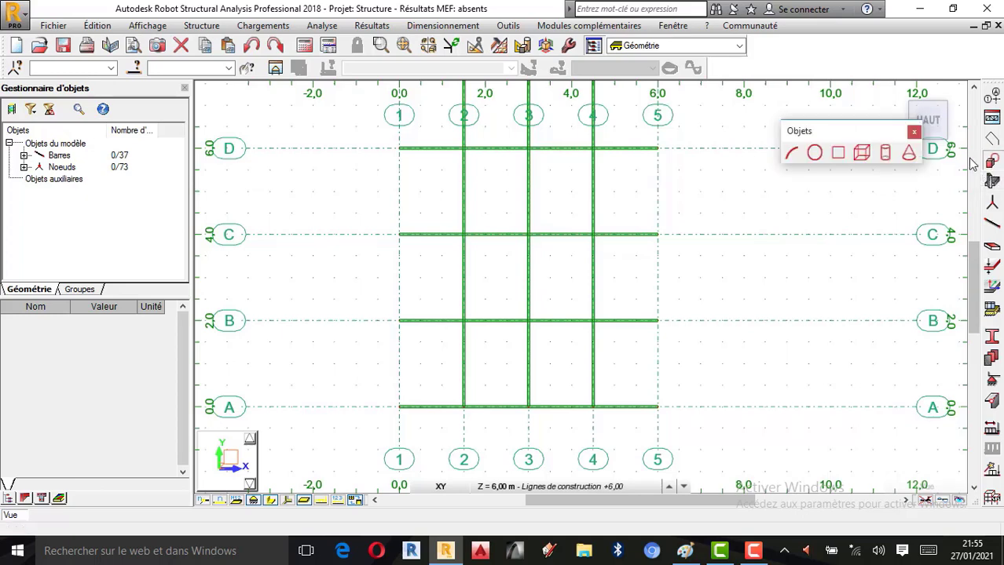
left_click(837, 153)
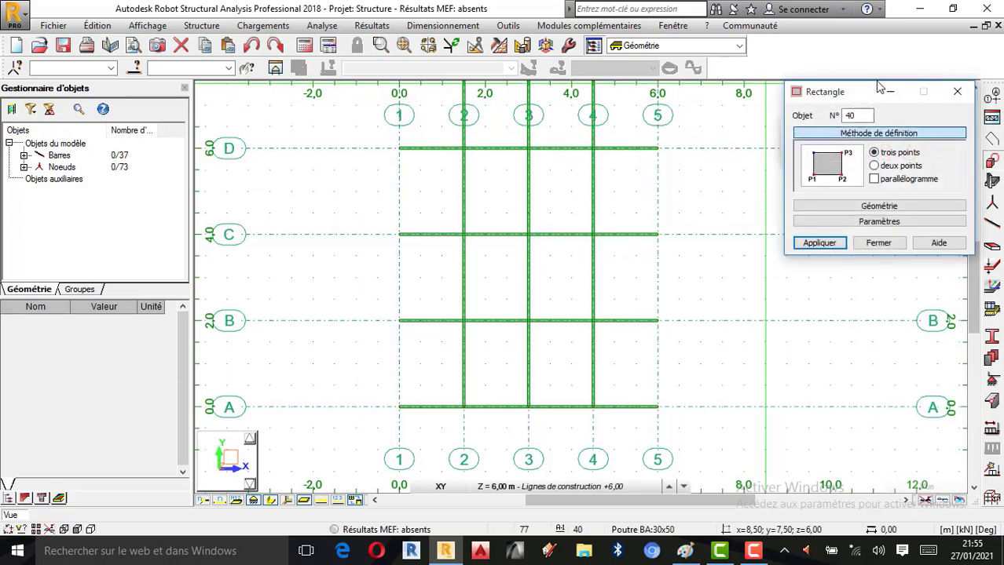
left_click_drag(845, 96, 93, 127)
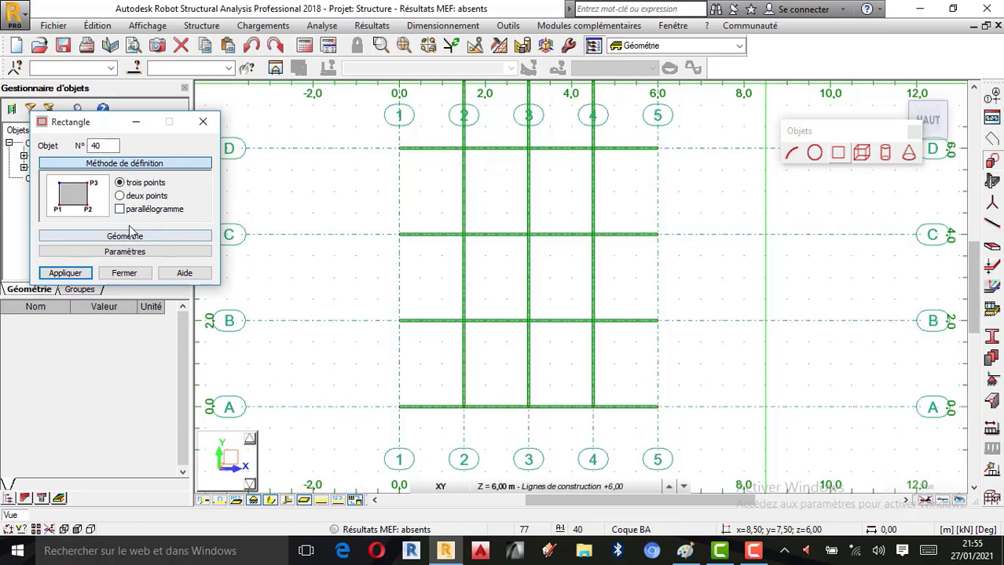
left_click(137, 253)
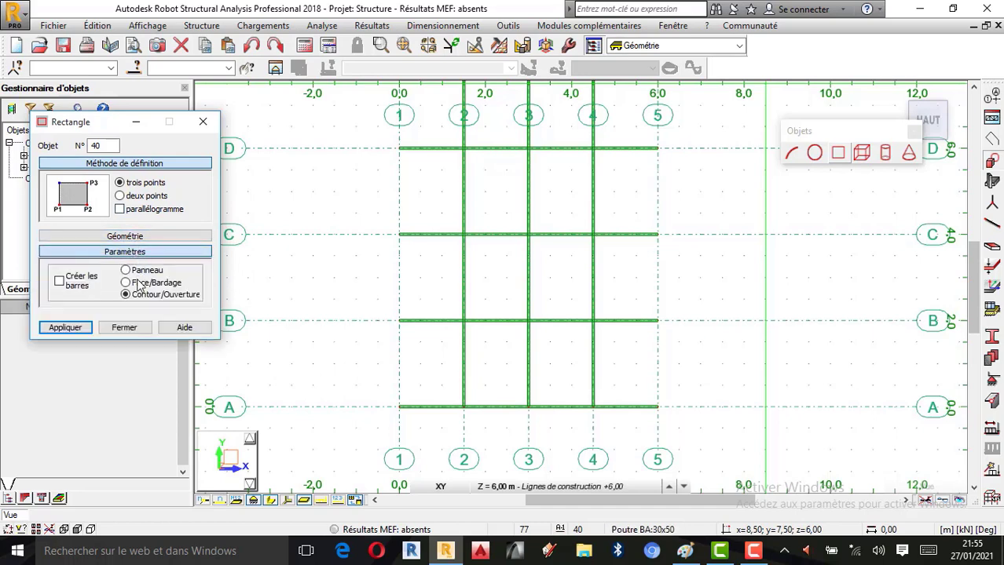
left_click(137, 272)
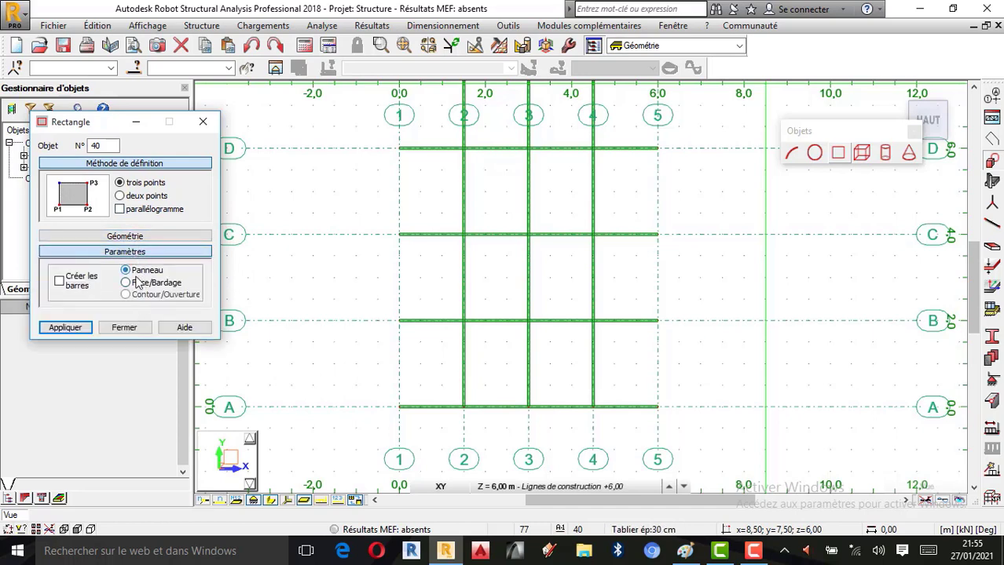
left_click(120, 196)
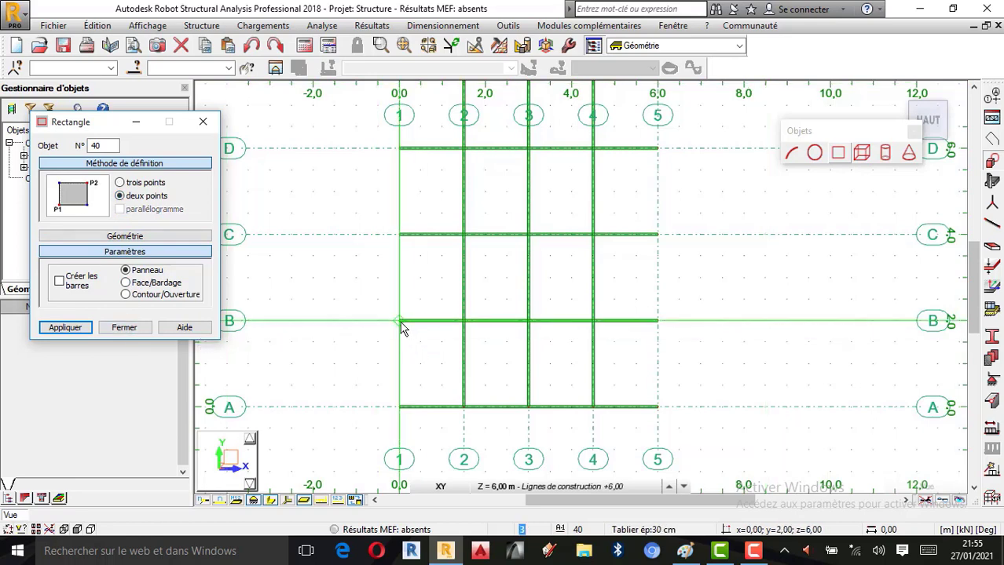
Draw four adjacent rectangular deck panels between axes A and B, one per bay from axis 1 to axis 5, and end the rectangle command
scroll(431, 346, "up", 3)
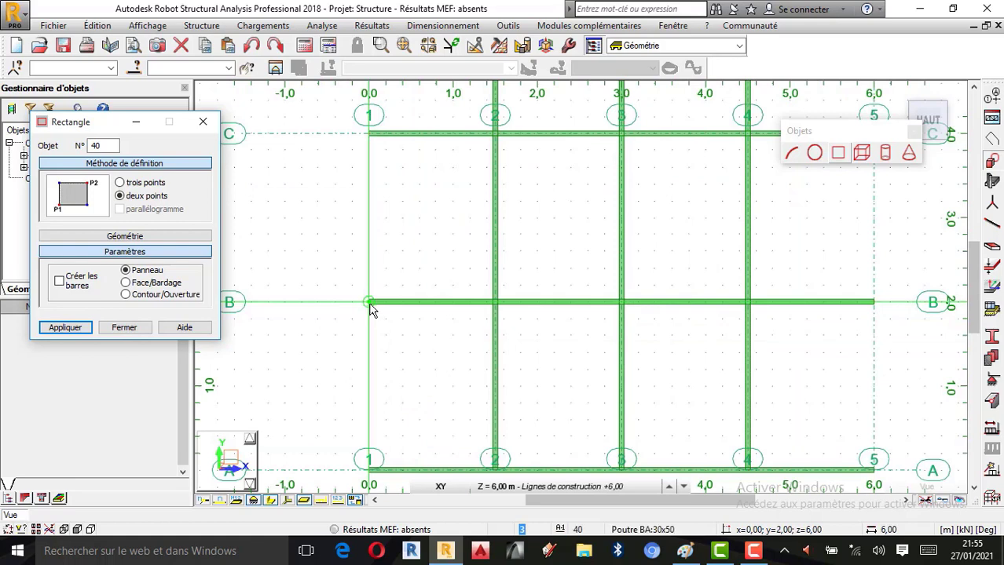
left_click(371, 308)
left_click(494, 469)
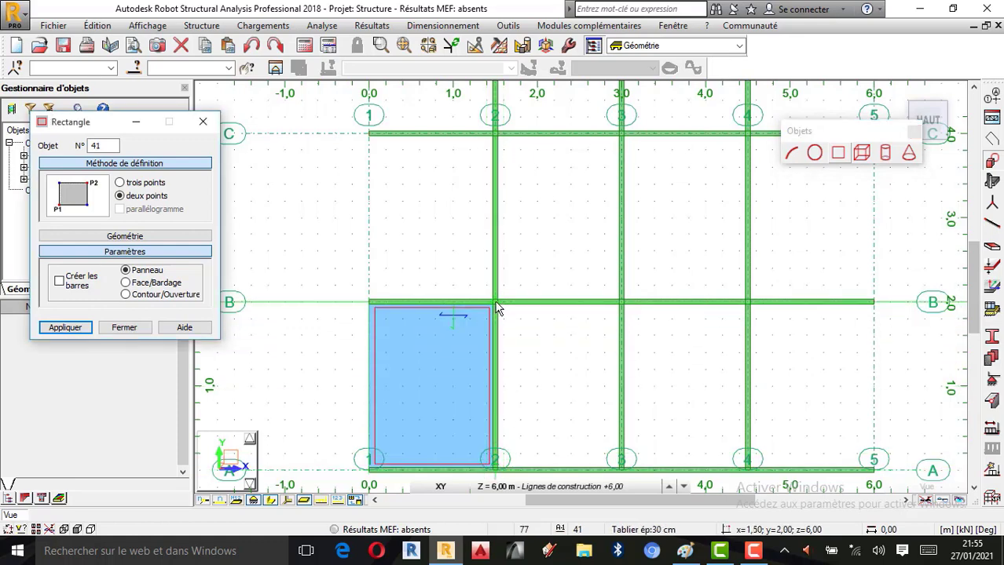
left_click(616, 469)
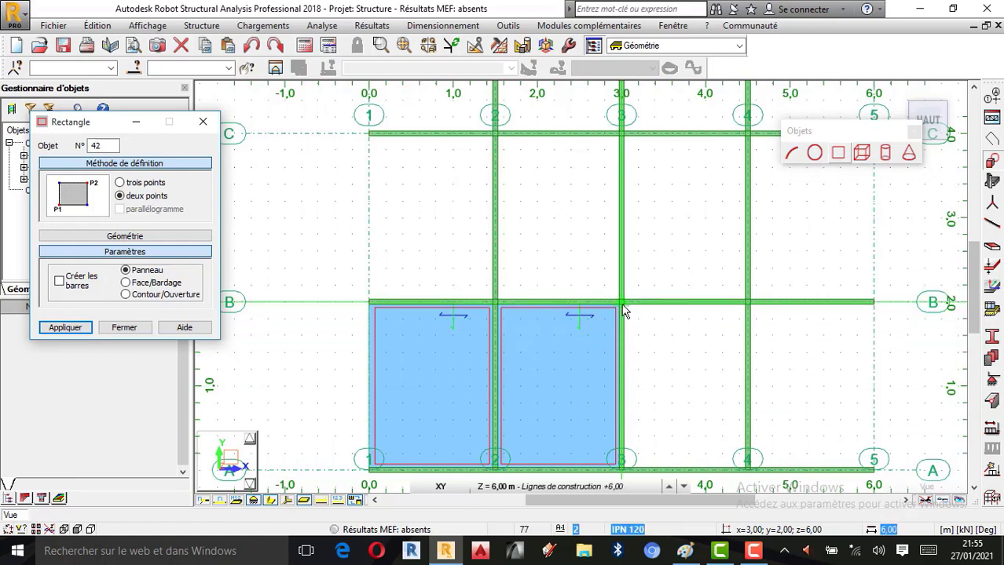
left_click(747, 468)
left_click(748, 303)
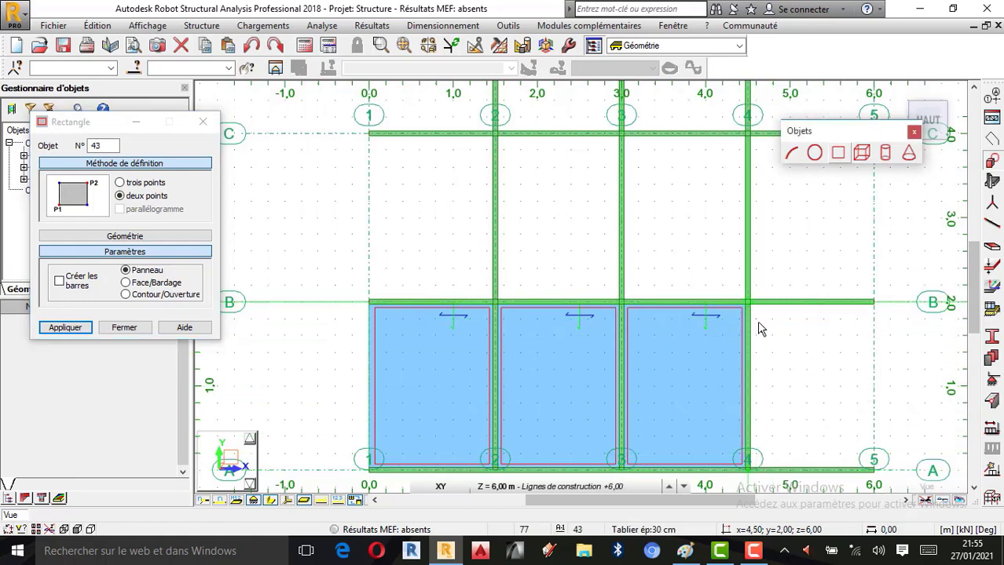
left_click(874, 469)
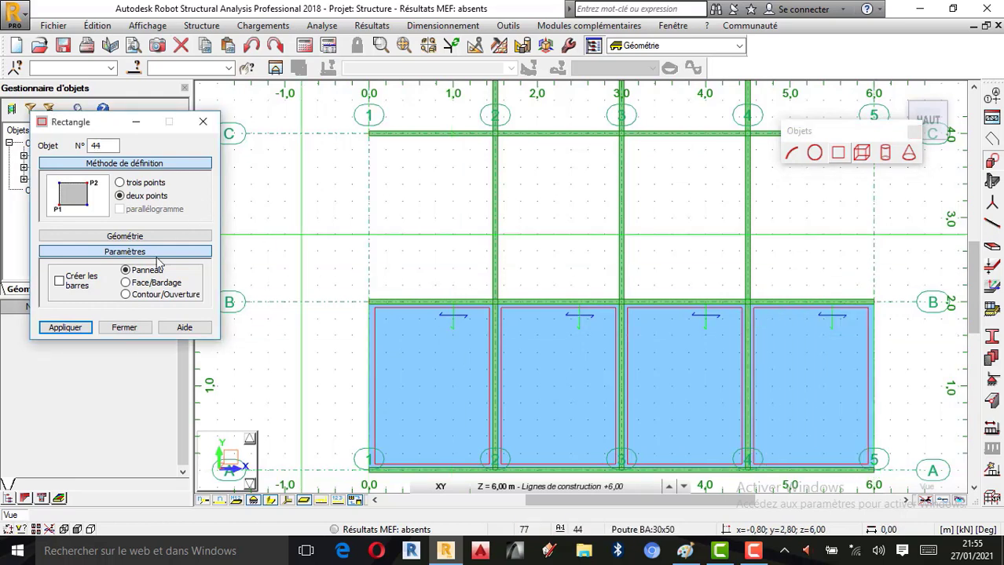
left_click(124, 328)
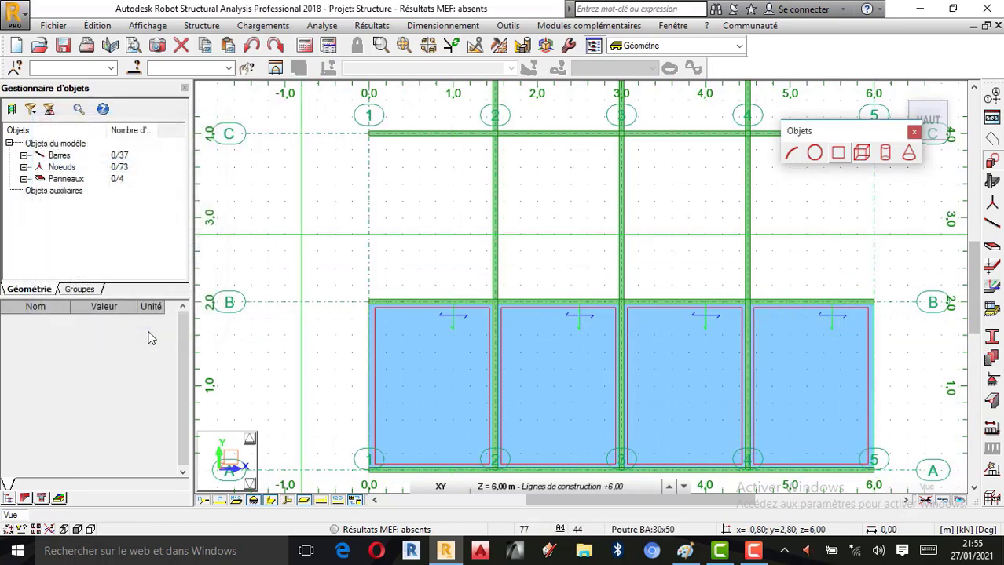
left_click(913, 133)
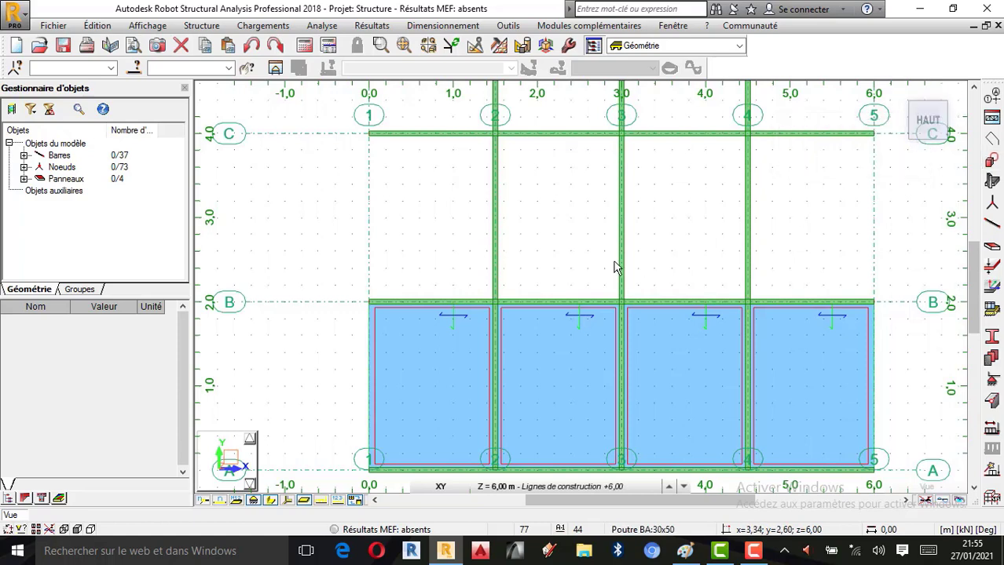
Select all panels that have the thickness Tablier ép:30 cm using the special selection
scroll(454, 284, "down", 4)
scroll(584, 311, "up", 1)
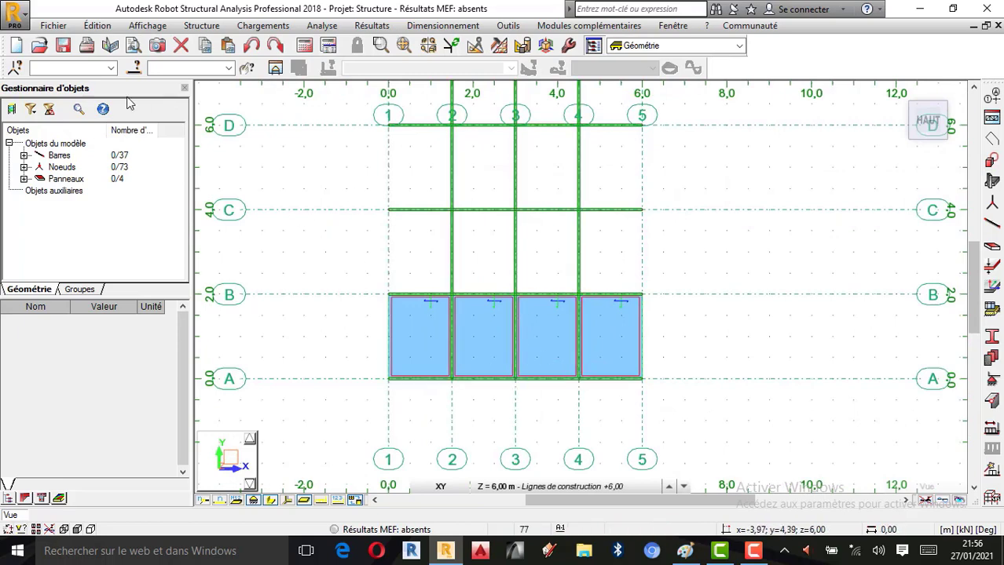
left_click(98, 26)
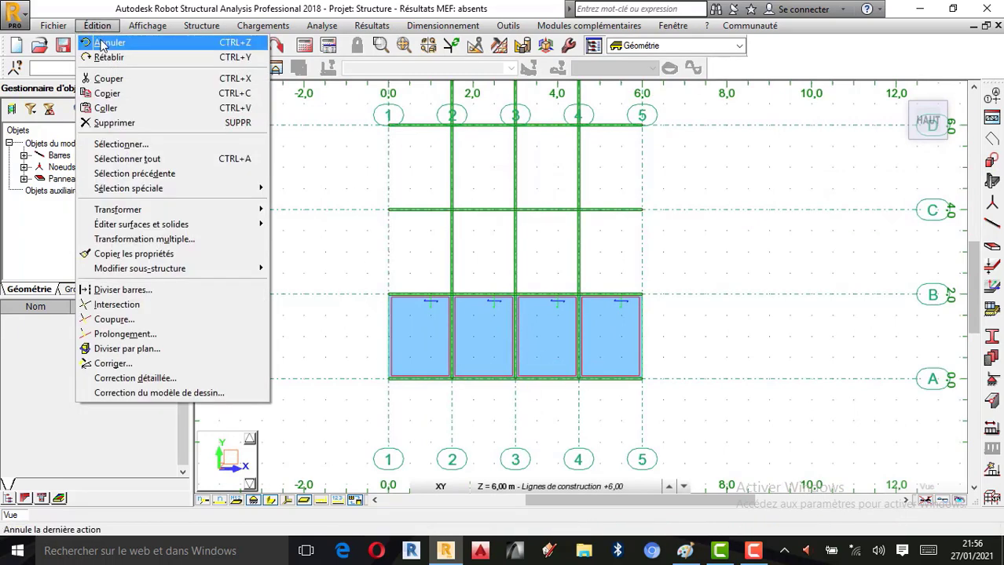
mouse_move(139, 188)
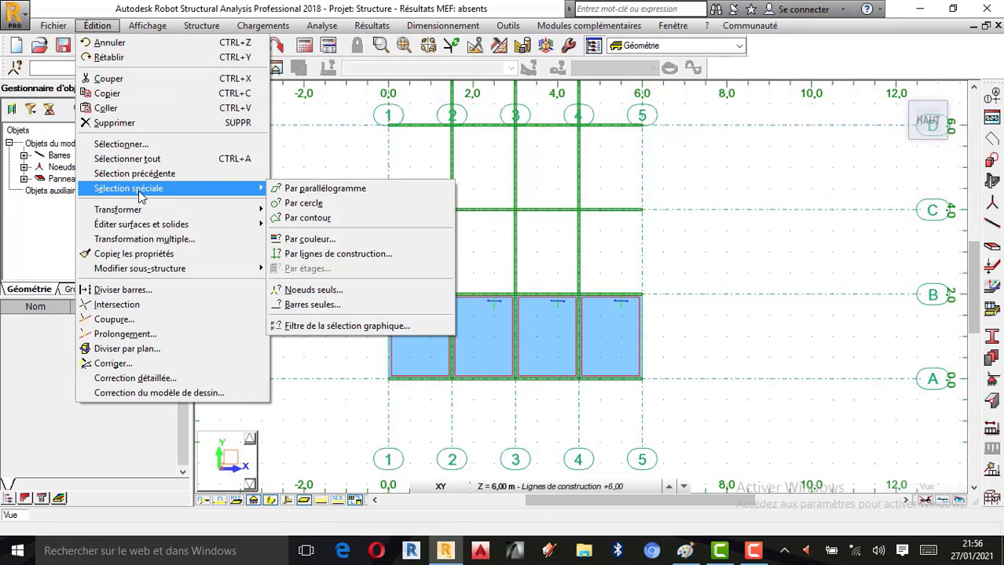
left_click(309, 238)
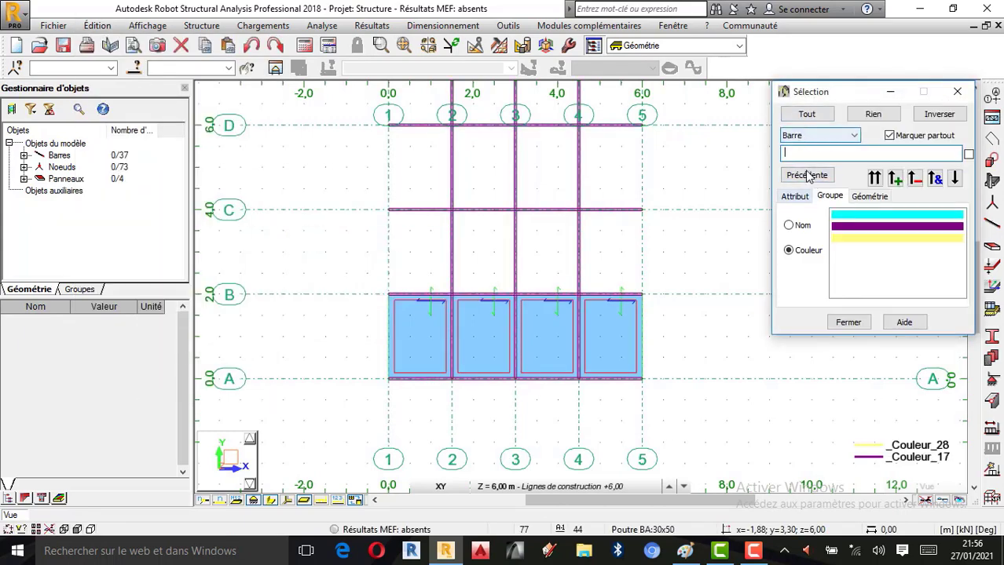
left_click(852, 136)
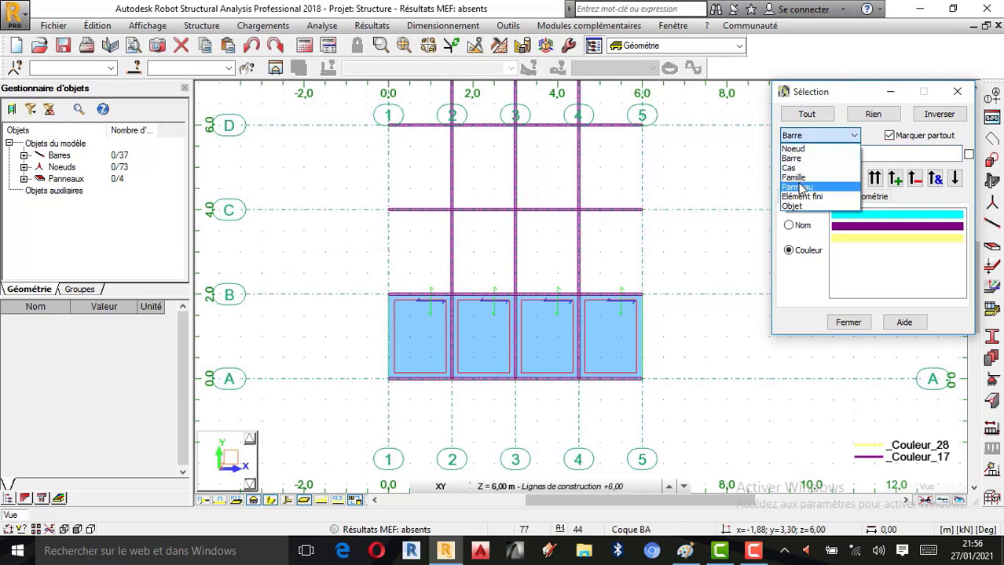
left_click(801, 187)
left_click(805, 195)
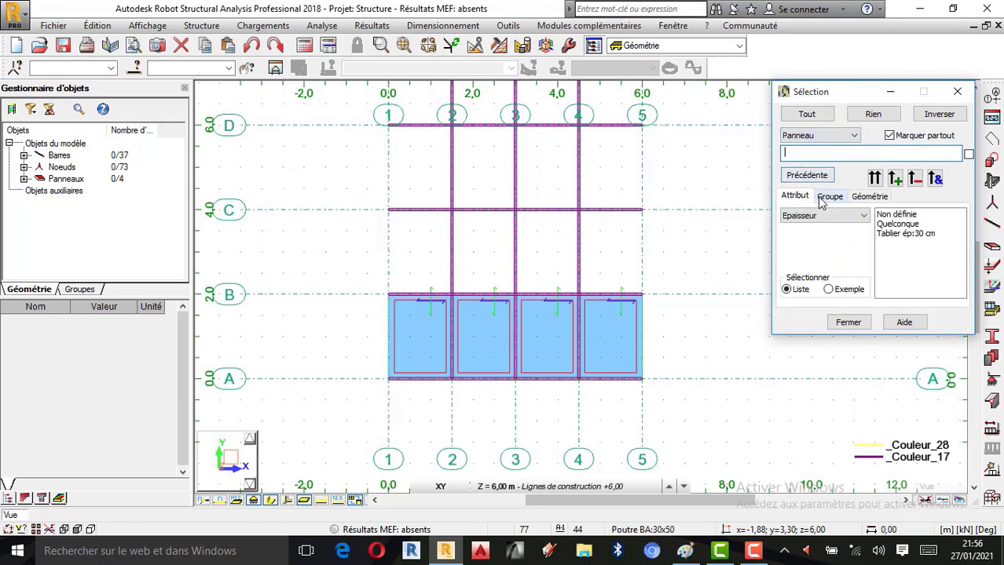
left_click(901, 235)
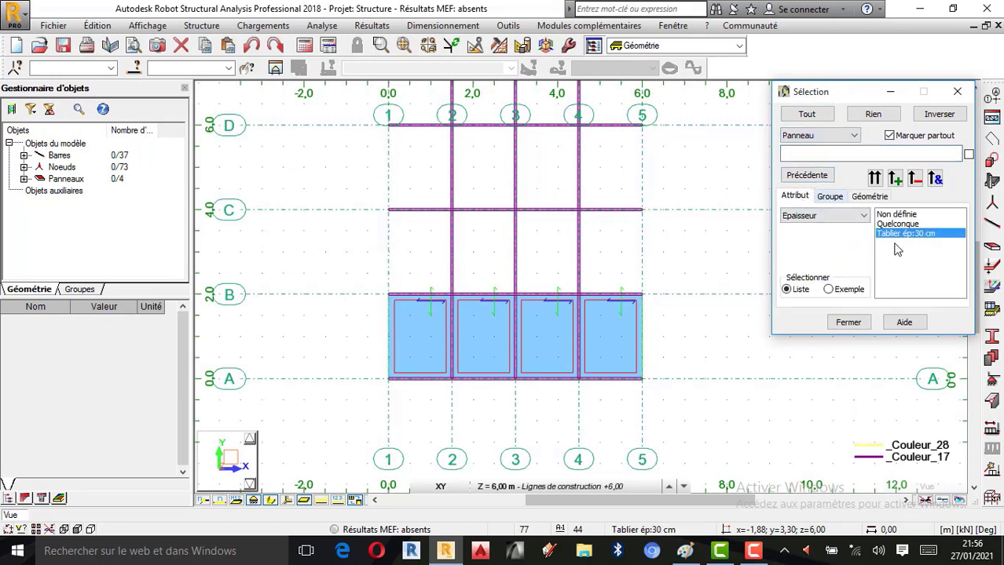
left_click(893, 178)
Start a Translation of the selected deck panels in Copier mode with 60 repetitions
scroll(297, 385, "down", 6)
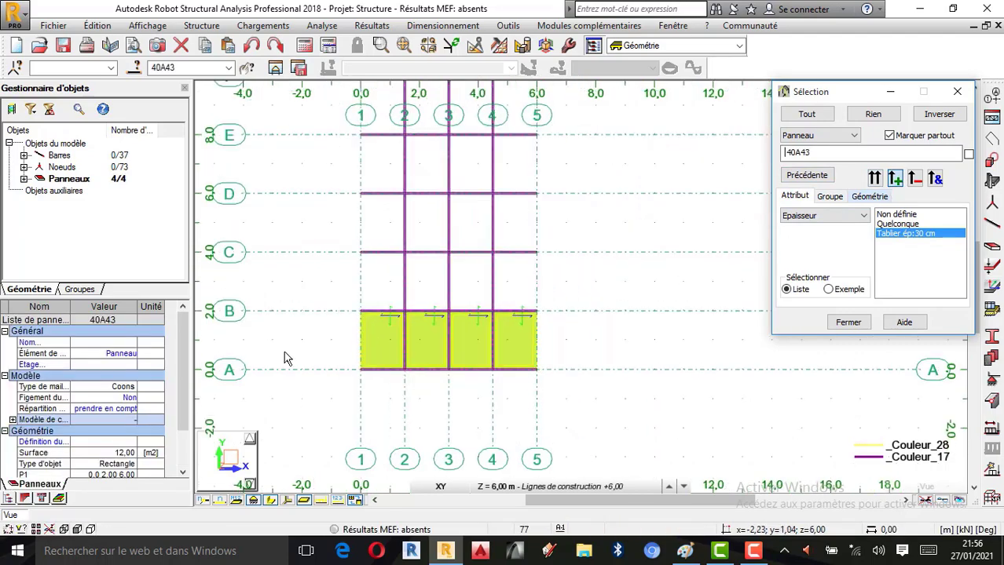
scroll(448, 397, "down", 4)
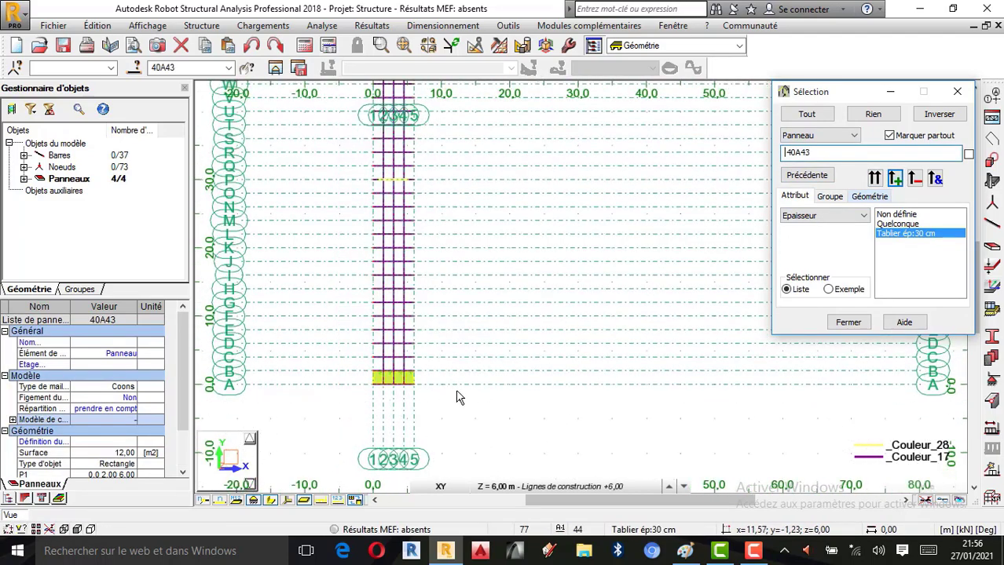
scroll(454, 285, "up", 3)
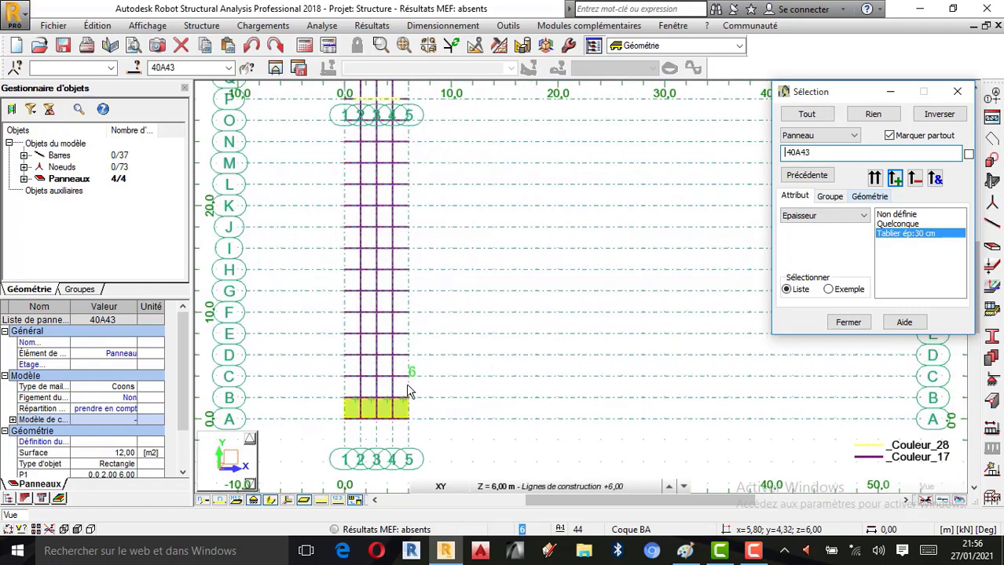
scroll(430, 377, "up", 1)
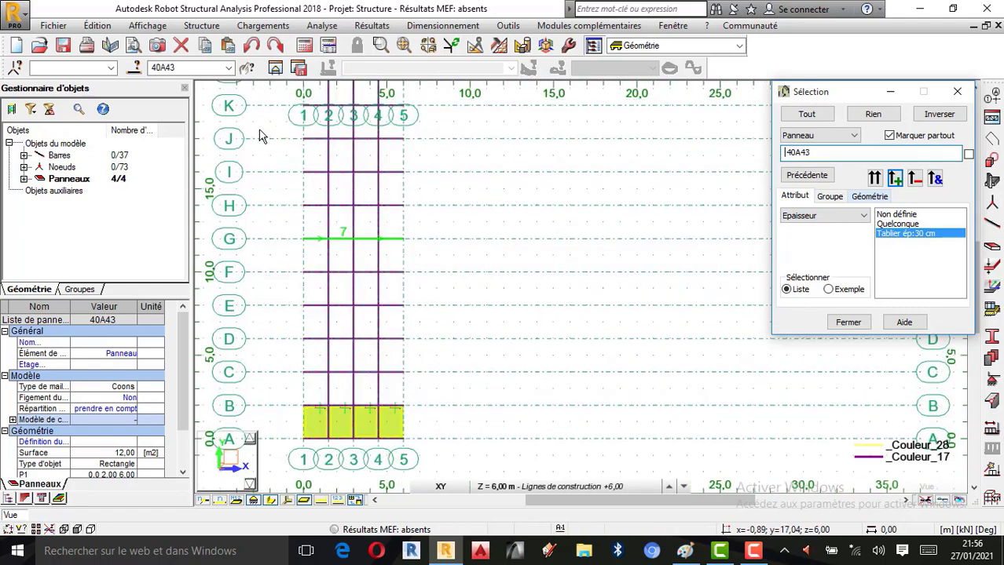
left_click(103, 30)
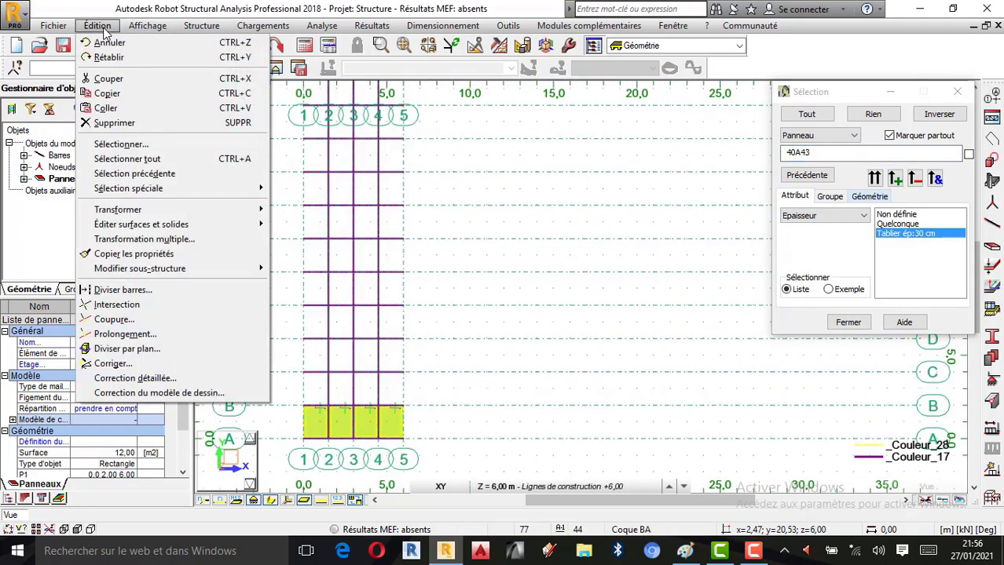
mouse_move(134, 216)
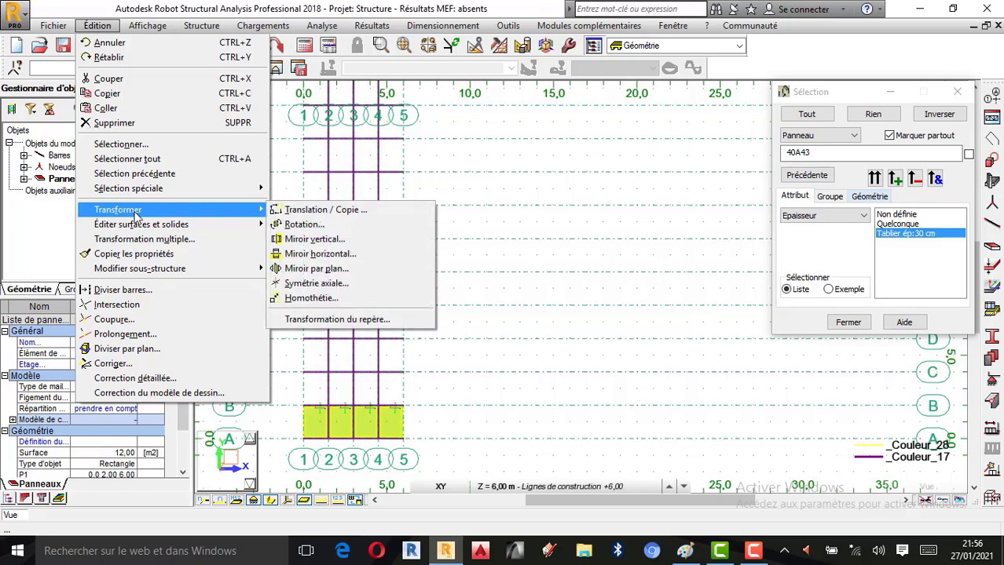
left_click(320, 212)
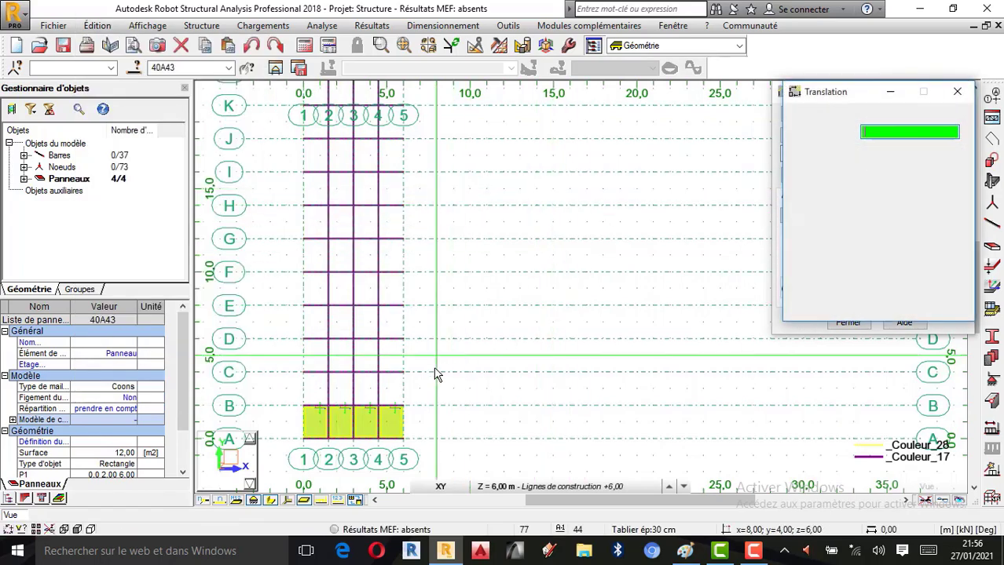
scroll(386, 369, "down", 6)
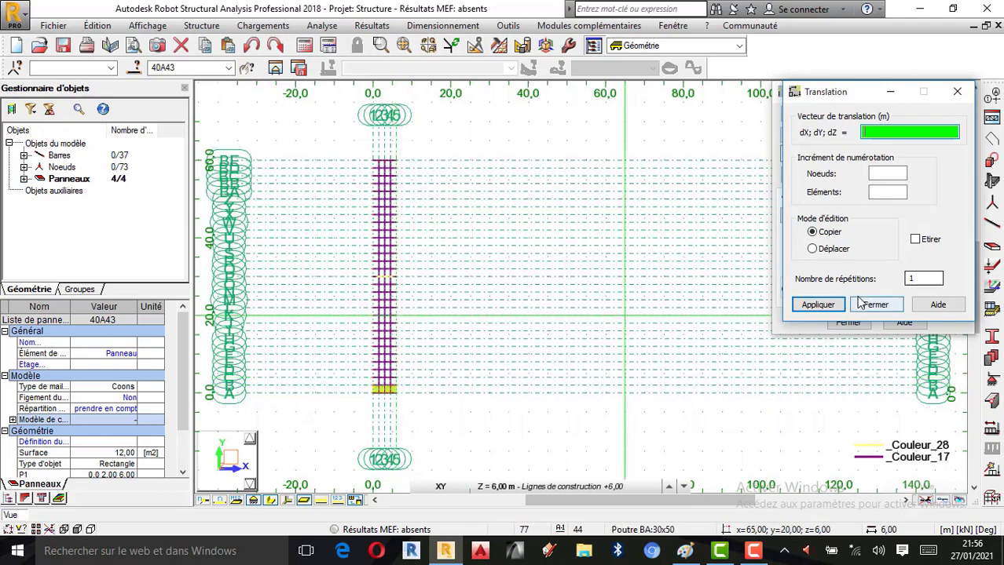
left_click(924, 279)
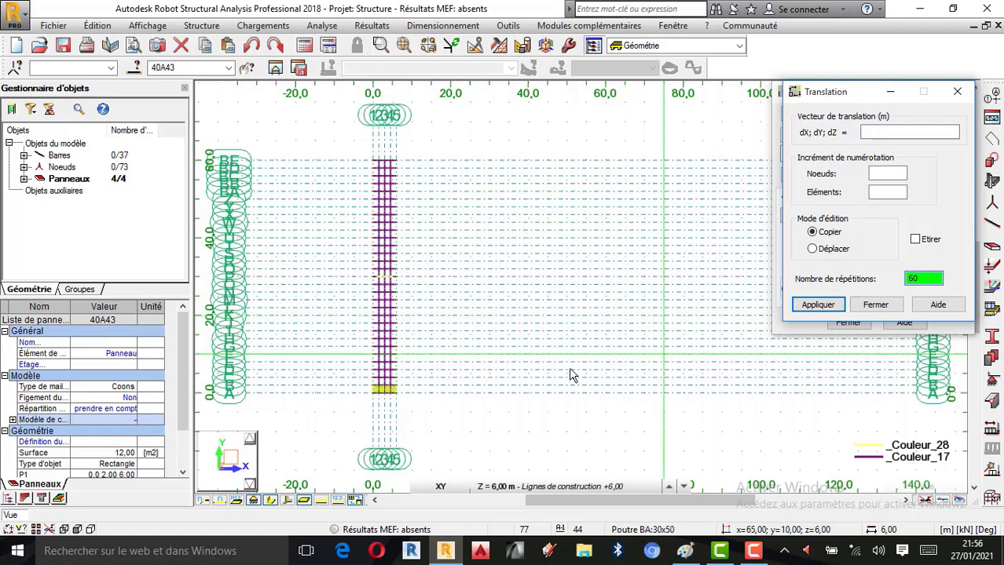
scroll(406, 404, "up", 4)
scroll(395, 361, "up", 2)
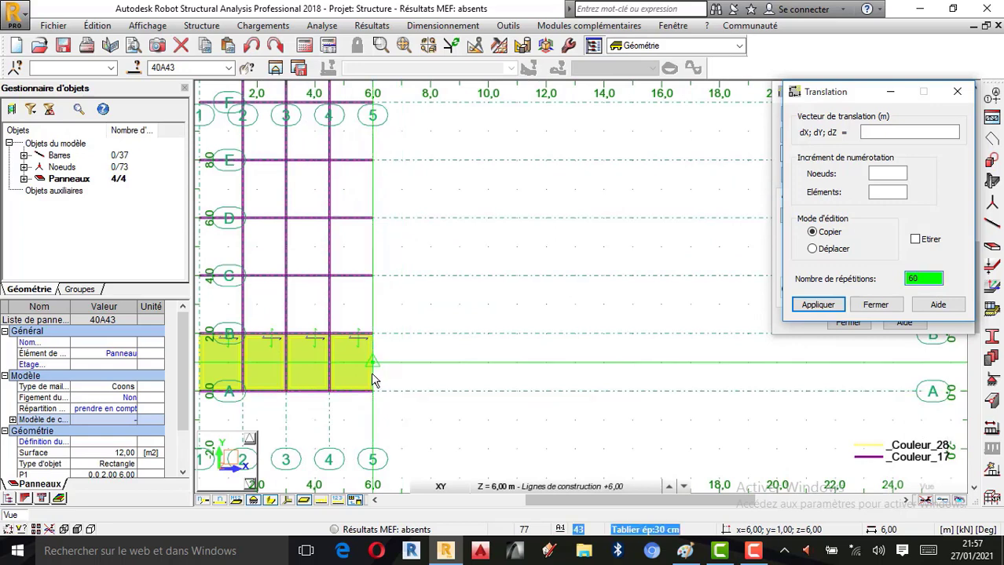
Set the repetitions to 59 and copy the panel row by the vector 0,00; 2,00; 0,00, picked from axis B to C on axis 5
scroll(373, 359, "down", 3)
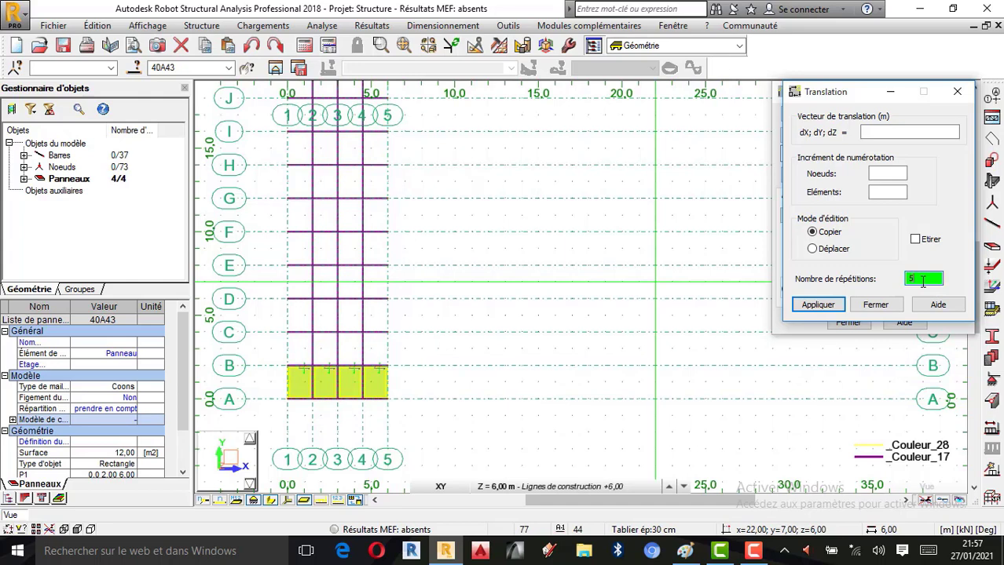
scroll(396, 375, "up", 2)
left_click(382, 363)
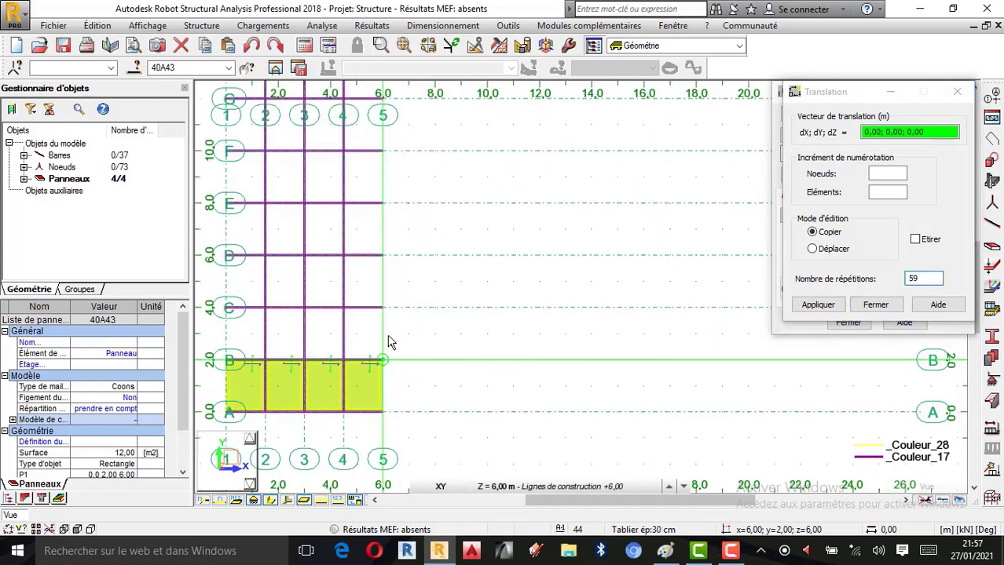
left_click(383, 310)
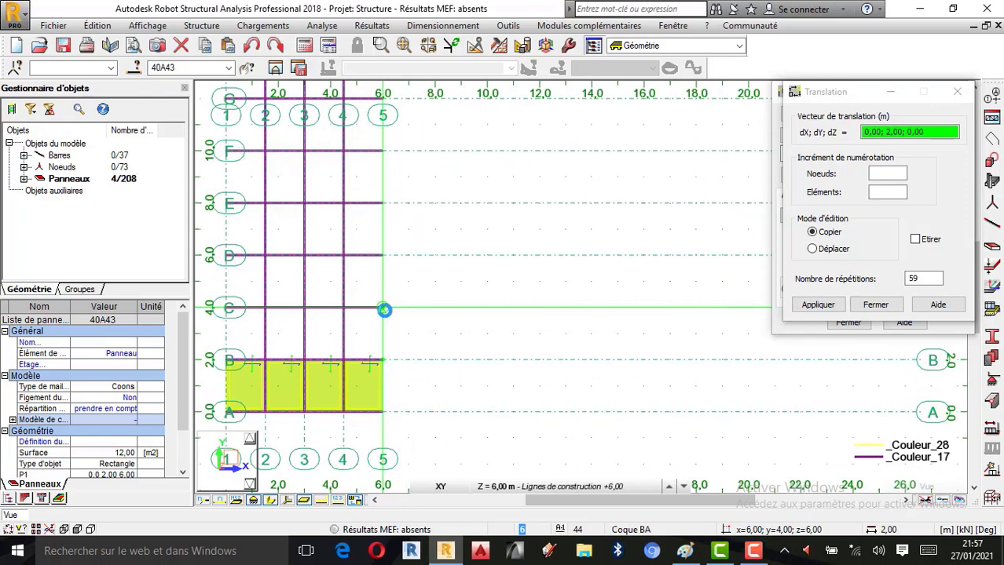
scroll(468, 396, "down", 2)
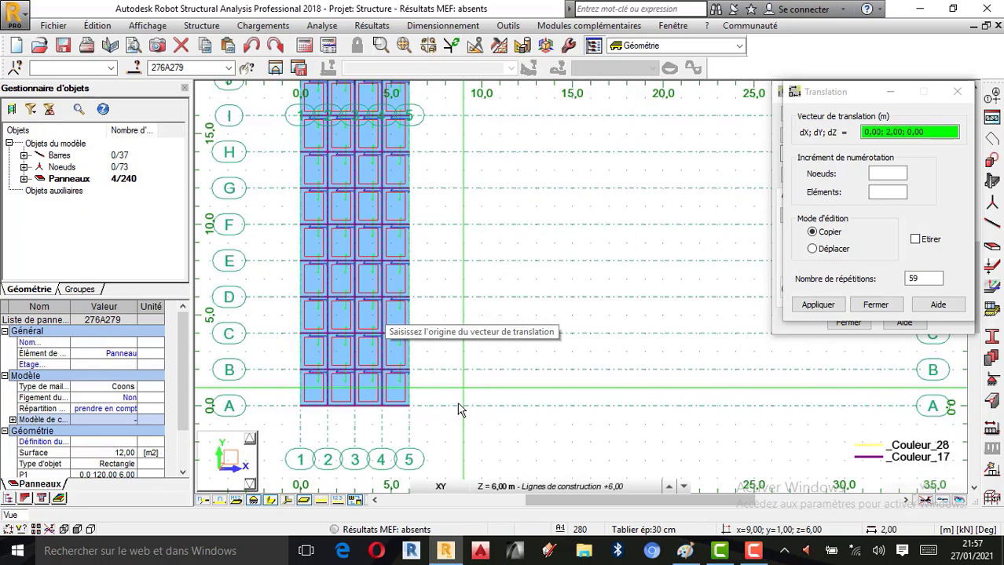
scroll(462, 407, "down", 6)
scroll(399, 400, "down", 4)
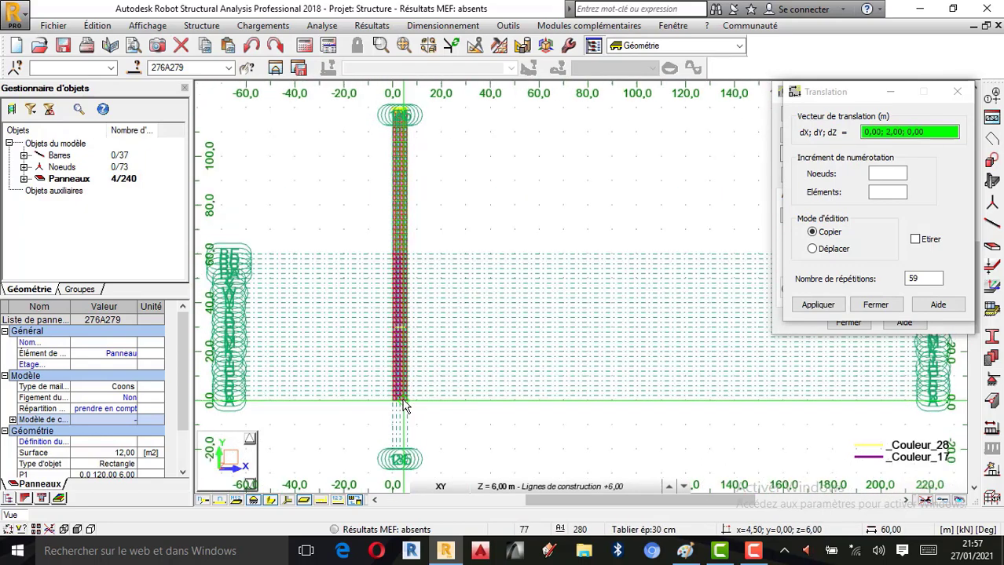
Undo the copy of the deck panel row with 59 repetitions and close the Translation dialog
scroll(419, 266, "up", 1)
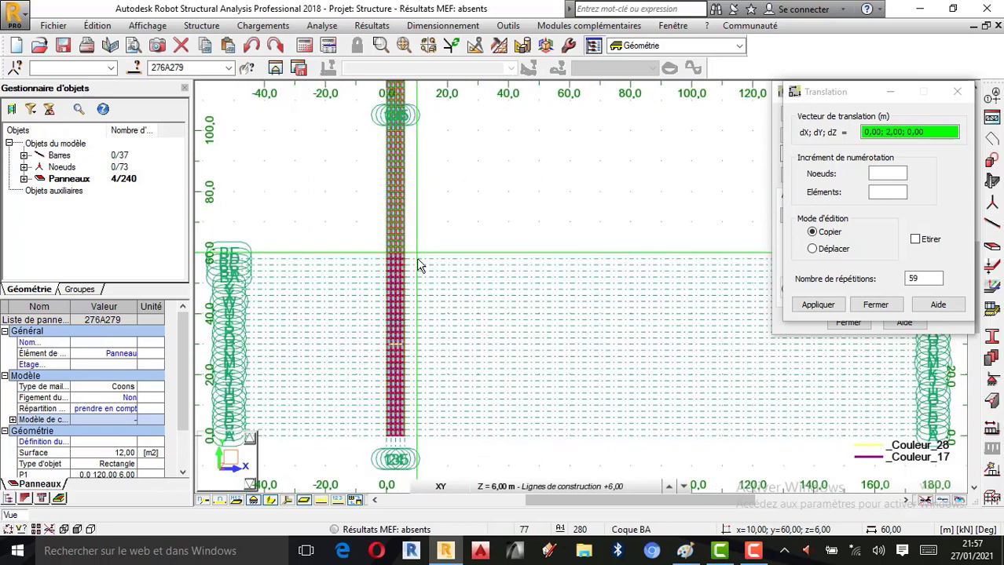
left_click(252, 49)
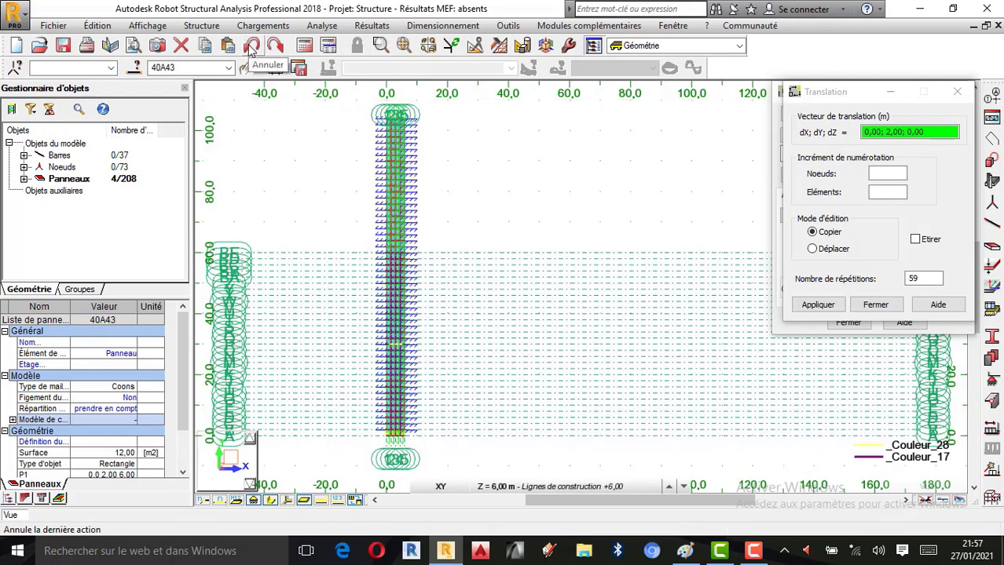
left_click(252, 48)
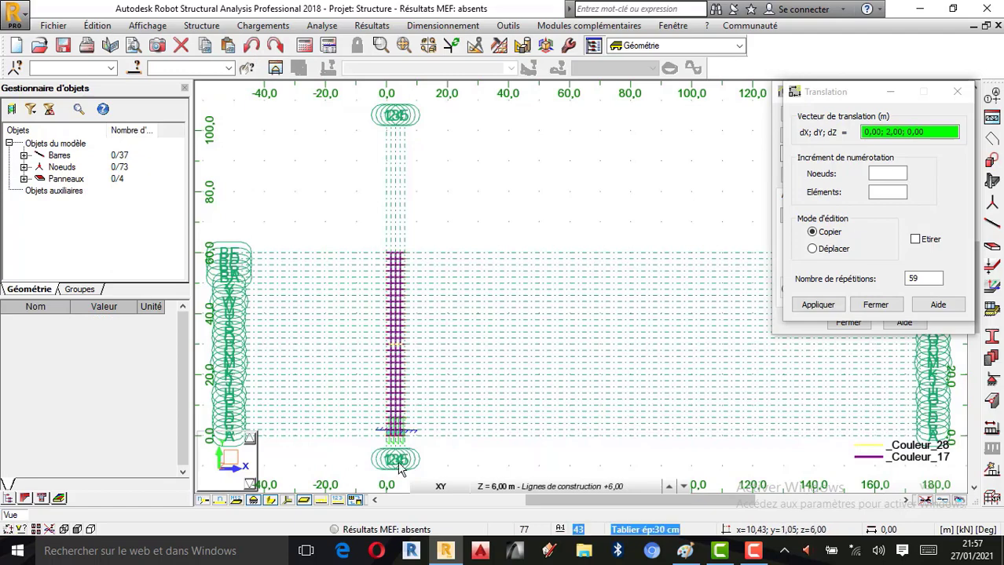
scroll(390, 440, "up", 2)
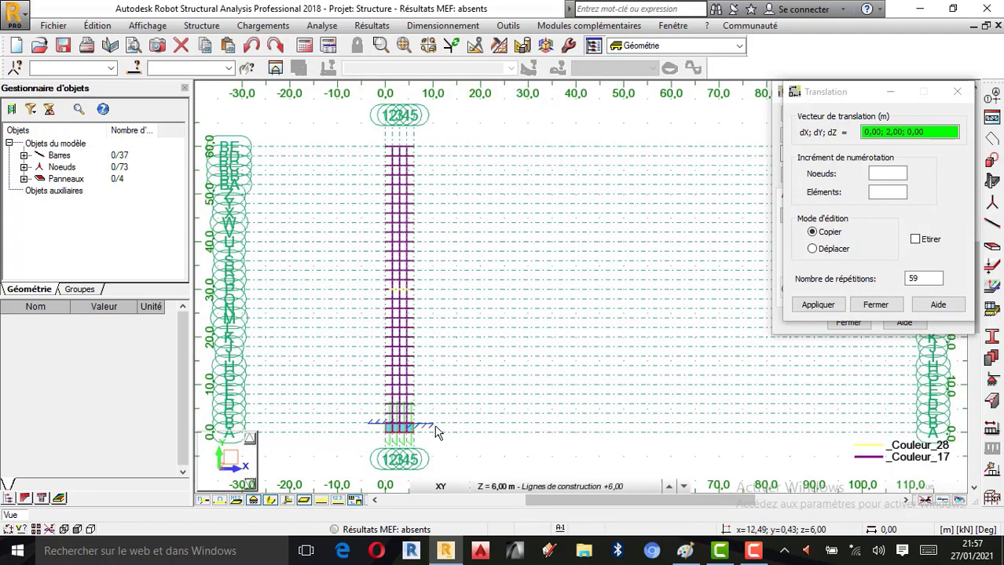
scroll(445, 437, "up", 3)
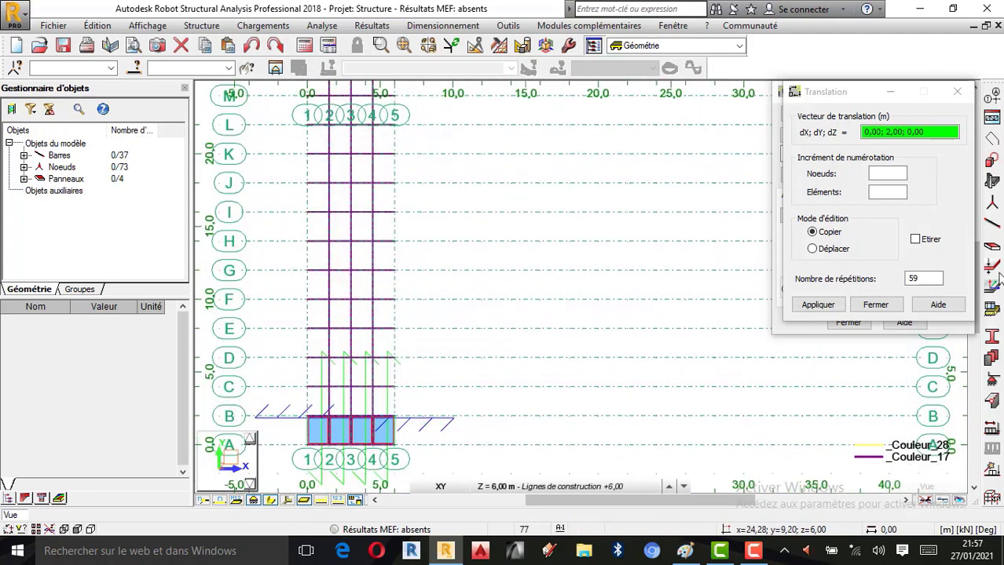
left_click(876, 305)
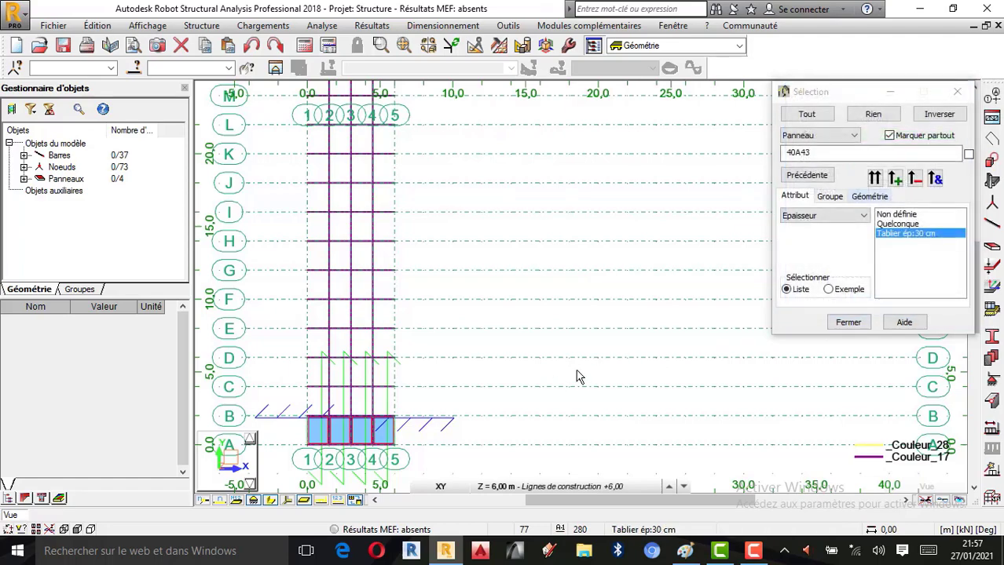
Select the four deck panels between axes A and B by their thickness Tablier ép:30 cm
scroll(330, 463, "up", 4)
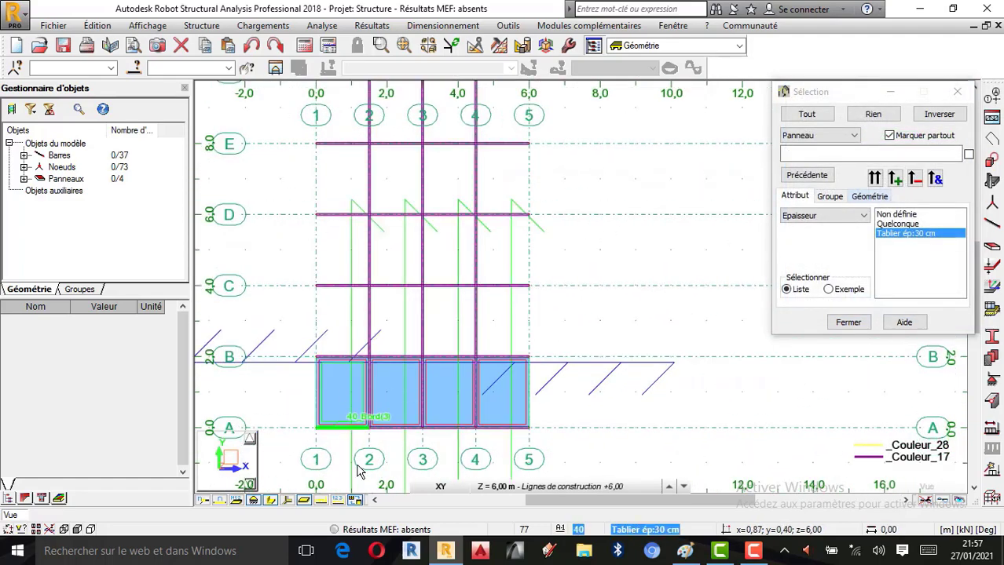
scroll(358, 471, "down", 3)
scroll(336, 422, "up", 1)
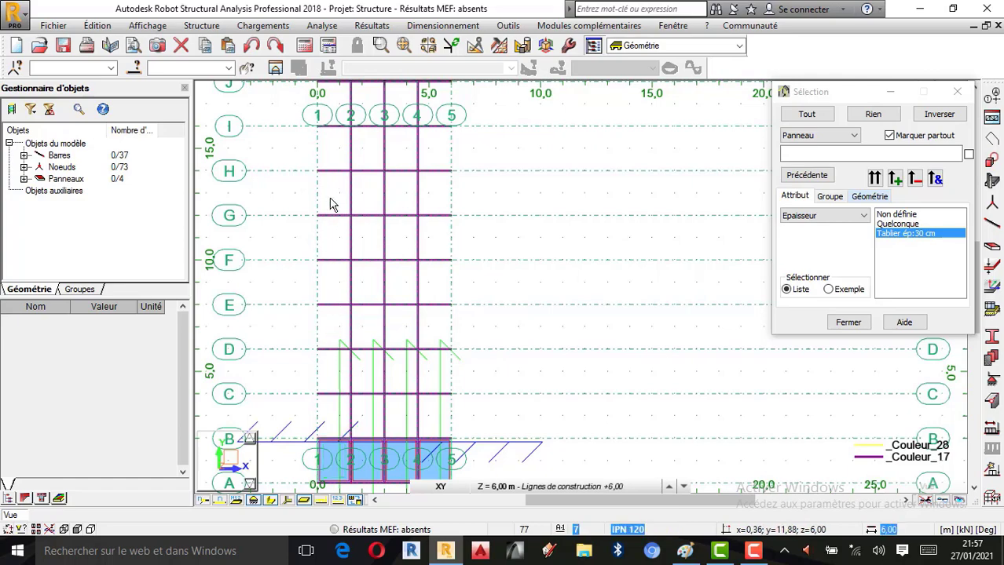
scroll(377, 358, "down", 4)
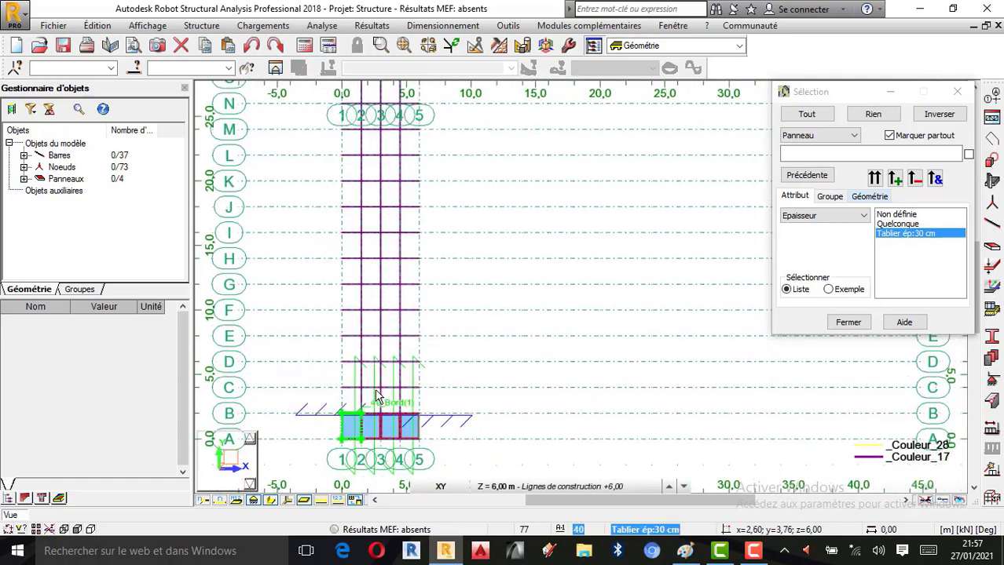
scroll(382, 413, "down", 1)
scroll(354, 255, "up", 1)
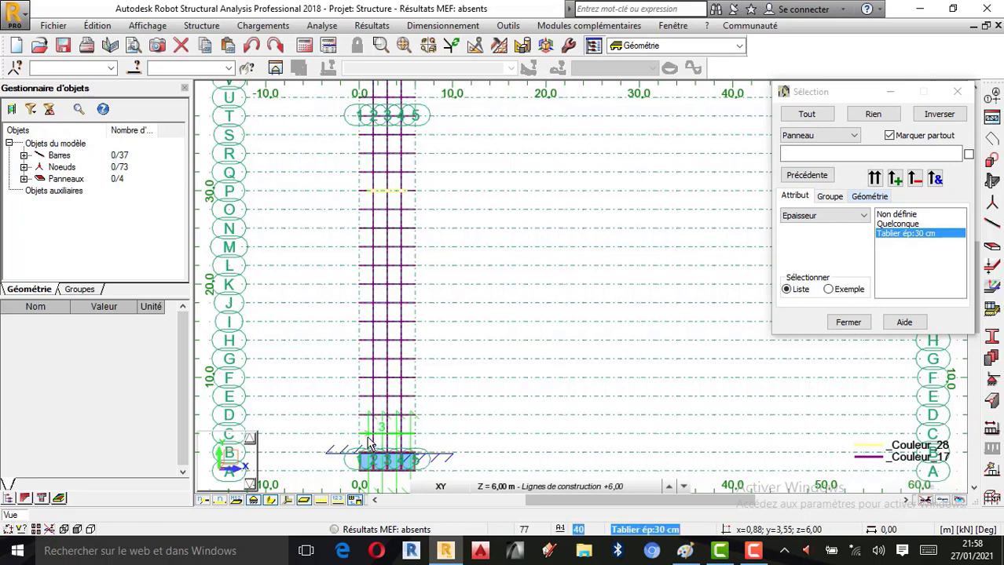
scroll(372, 463, "down", 1)
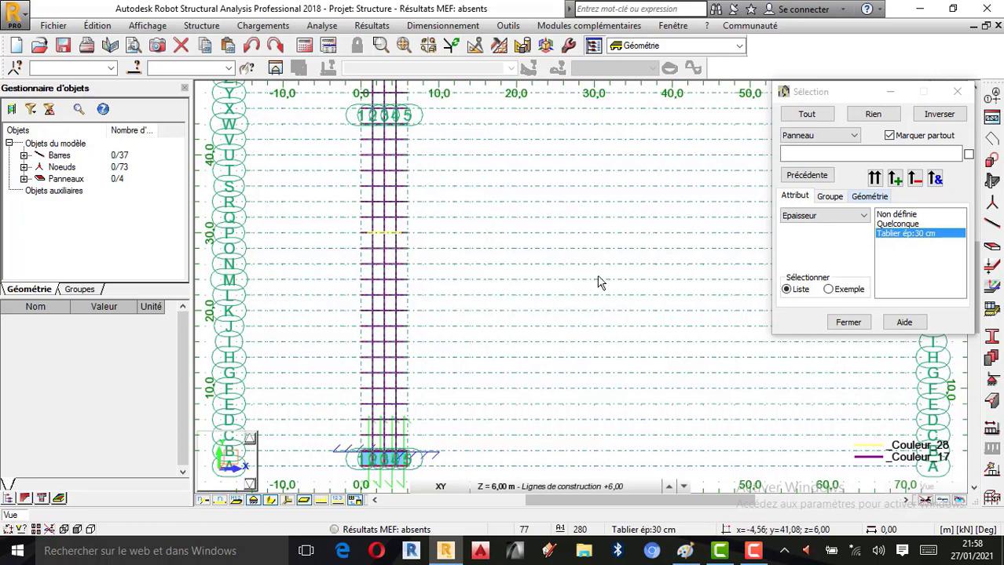
left_click(895, 179)
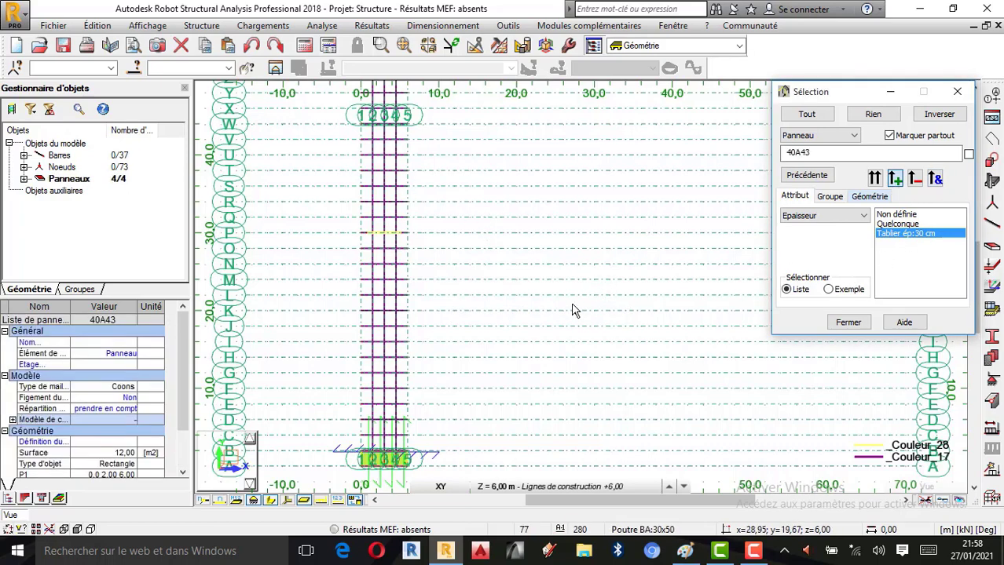
Copy the selected panel row by Translation with 29 repetitions and the vector 0,00; 2,00; 0,00, picked from axis B to C on axis 5
left_click(97, 26)
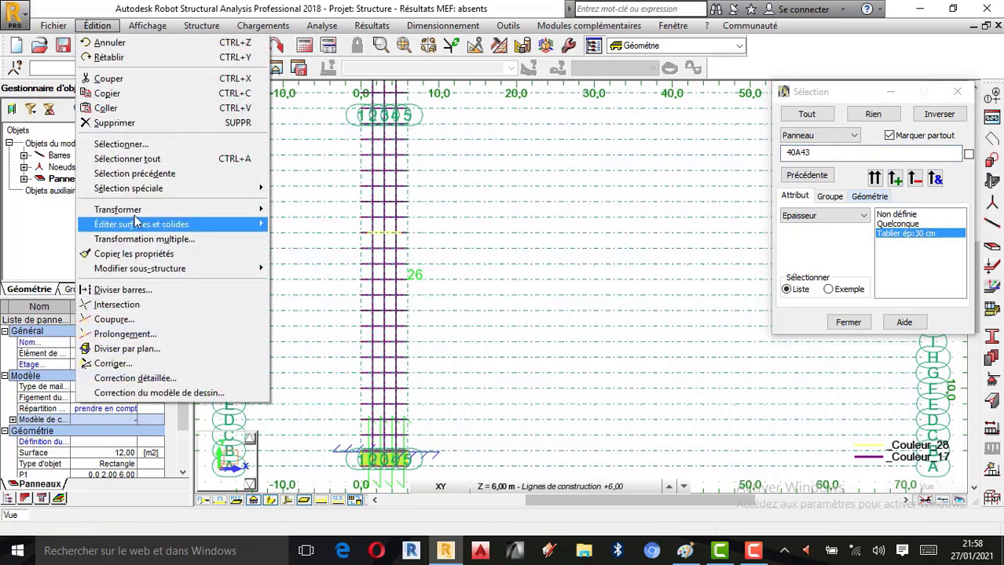
mouse_move(135, 210)
left_click(314, 211)
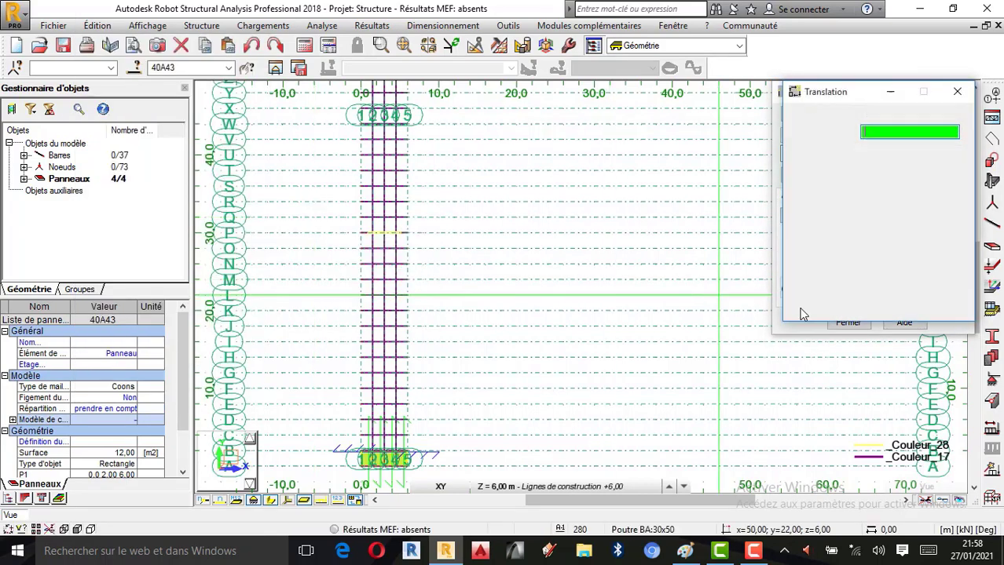
left_click(927, 280)
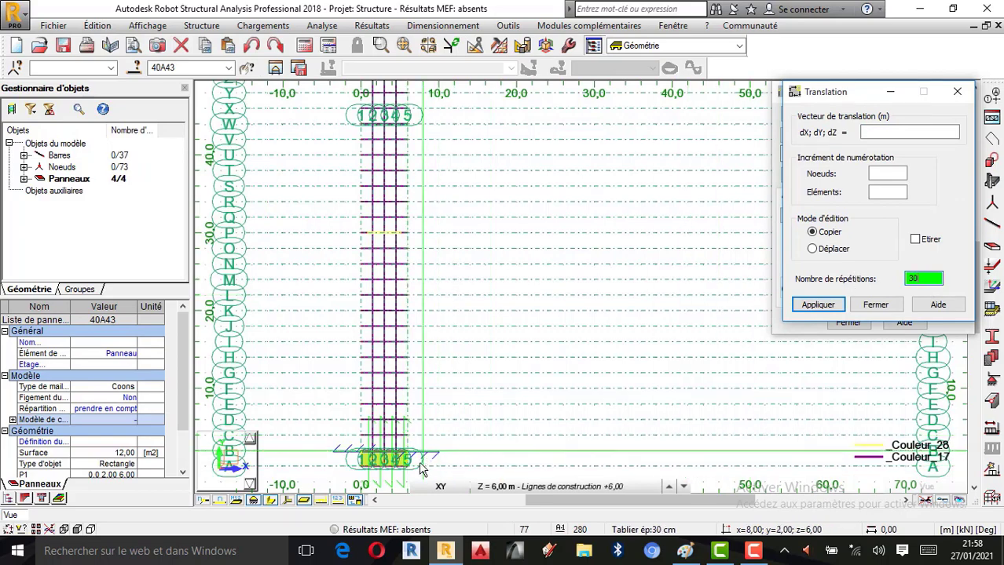
scroll(413, 477, "up", 6)
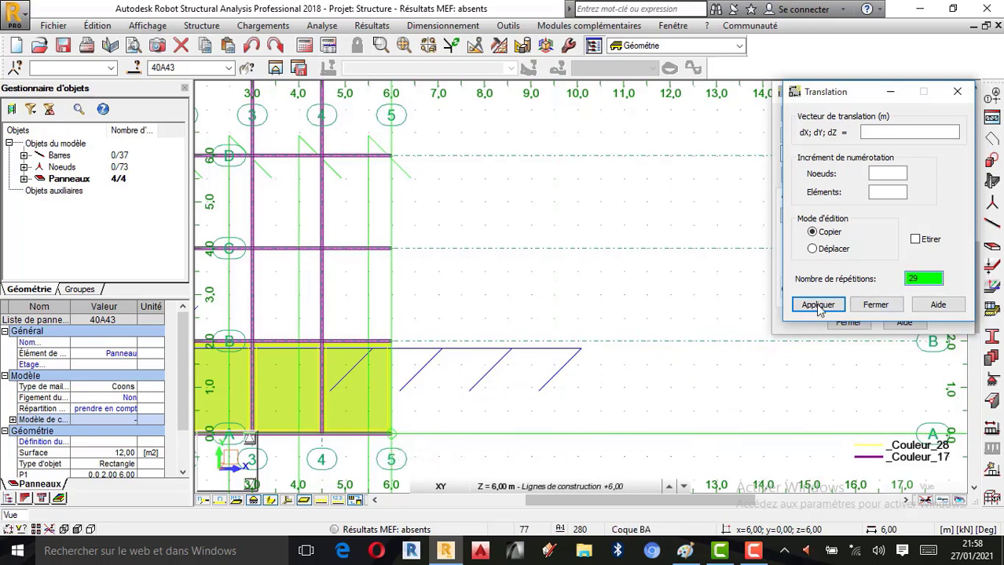
left_click(396, 348)
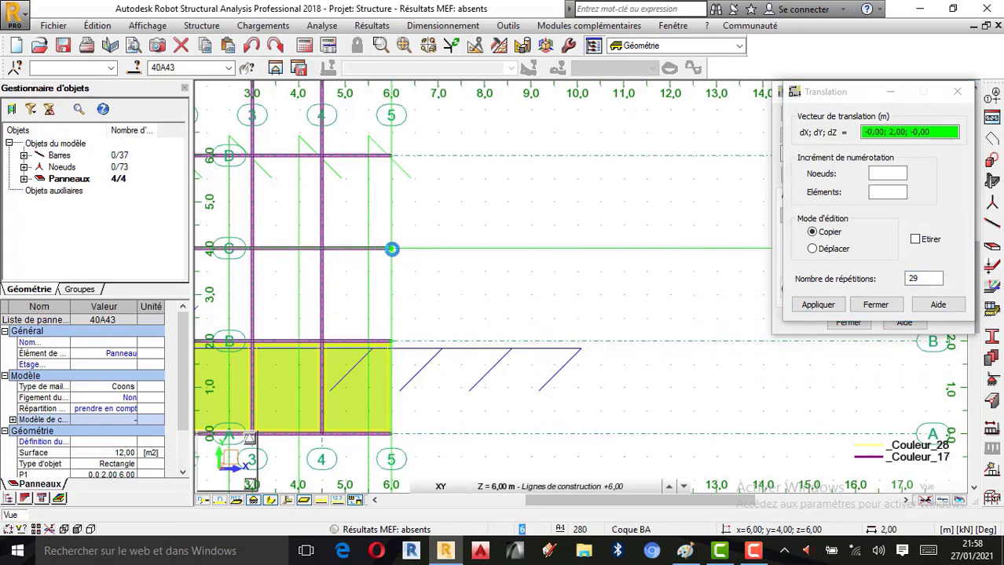
left_click(391, 249)
scroll(486, 396, "down", 4)
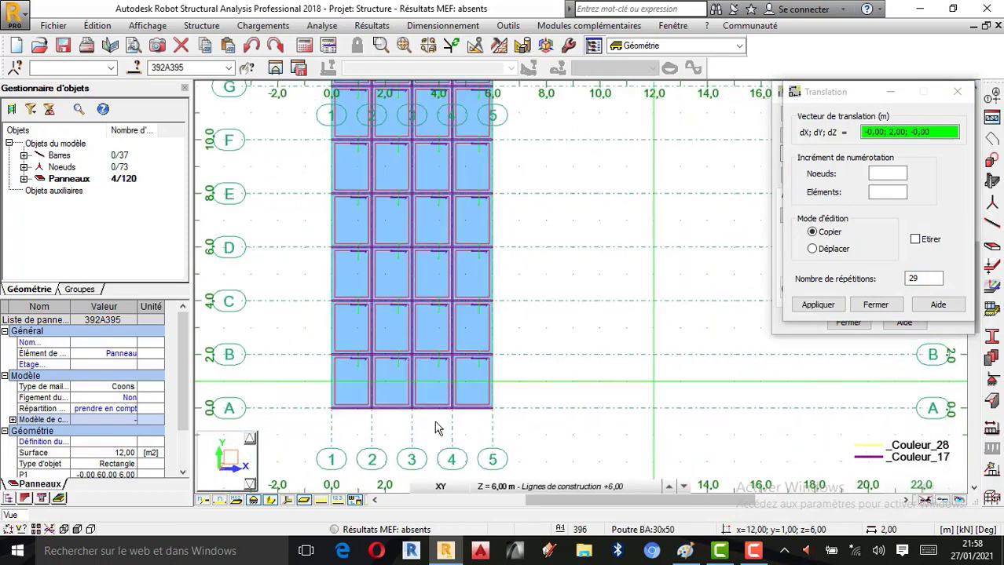
Close the Translation and Sélection dialogs and clear the deck panel selection
scroll(366, 418, "down", 4)
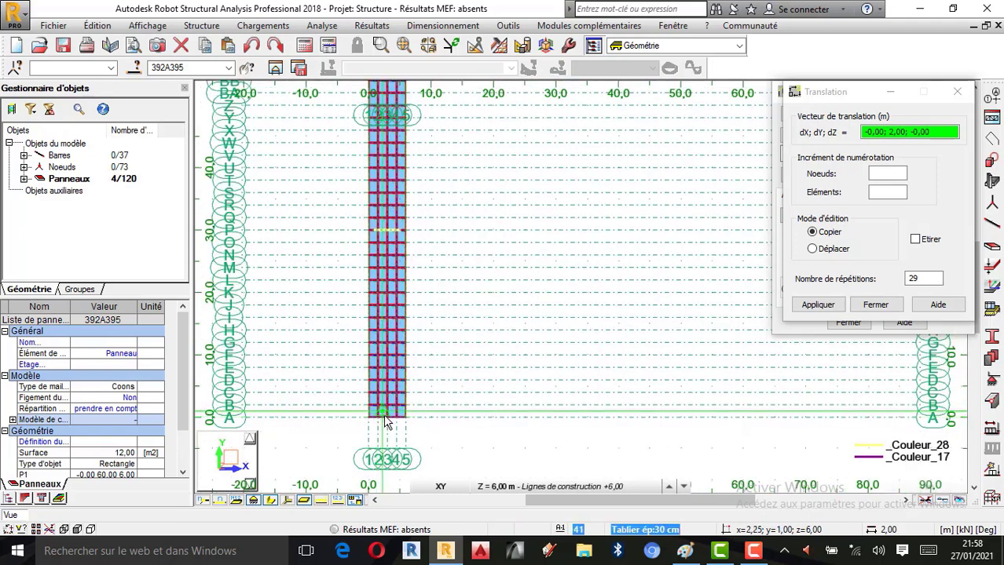
scroll(409, 157, "up", 5)
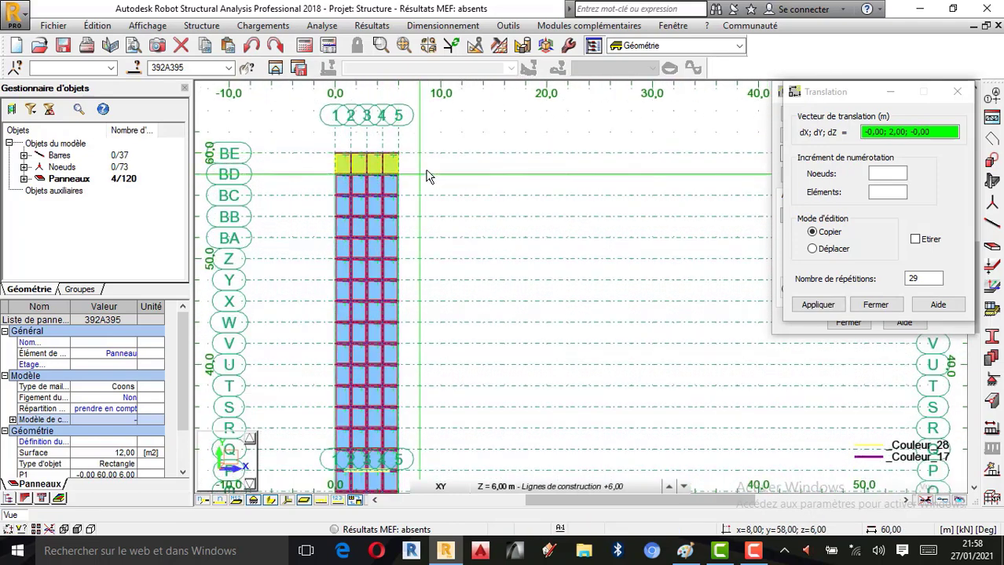
scroll(549, 271, "down", 1)
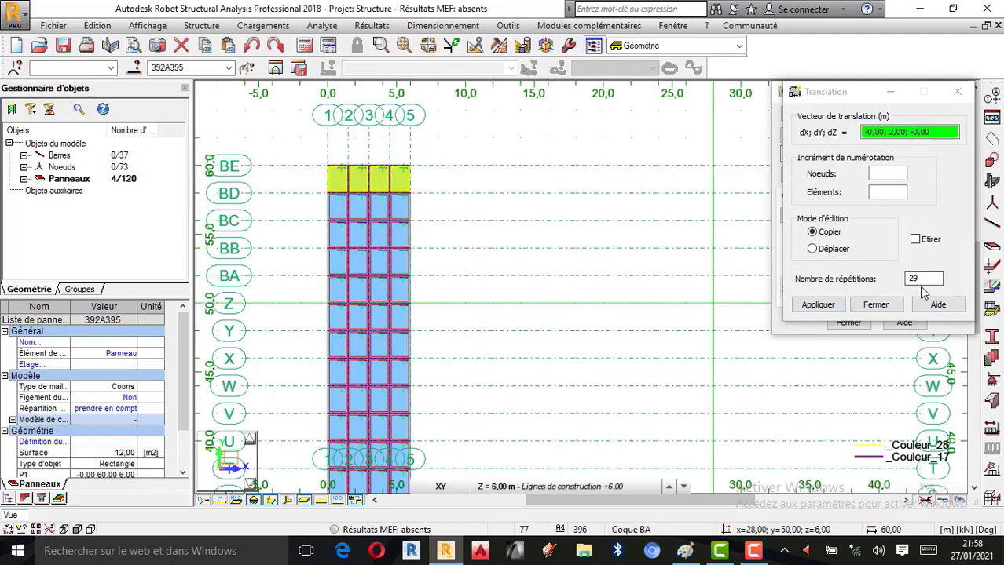
scroll(422, 441, "down", 4)
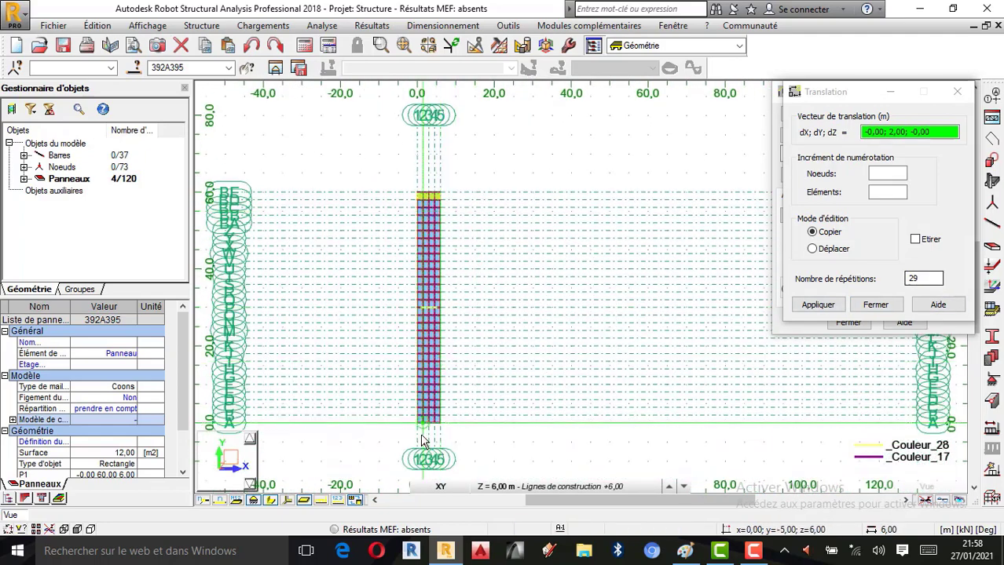
scroll(424, 432, "up", 3)
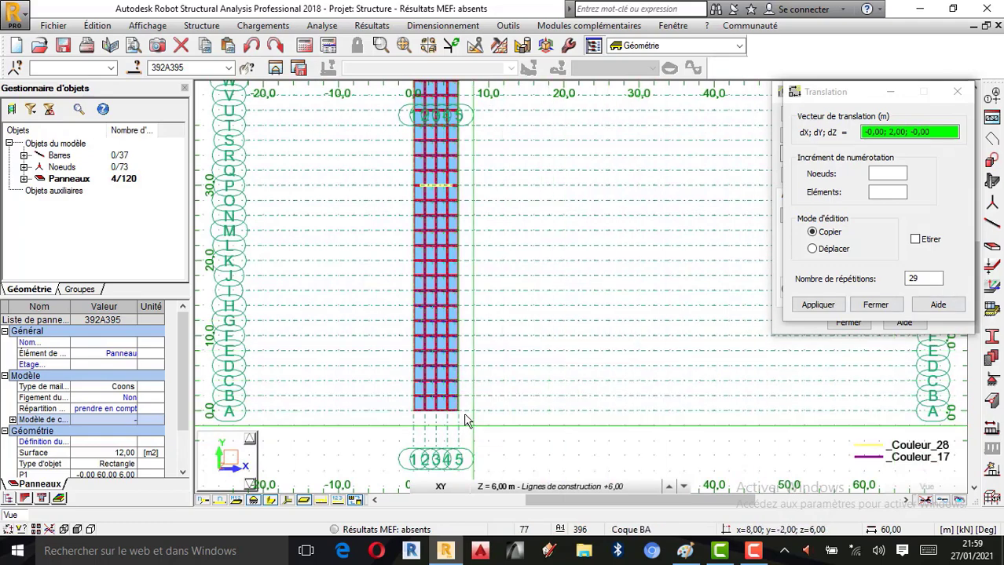
scroll(465, 404, "up", 3)
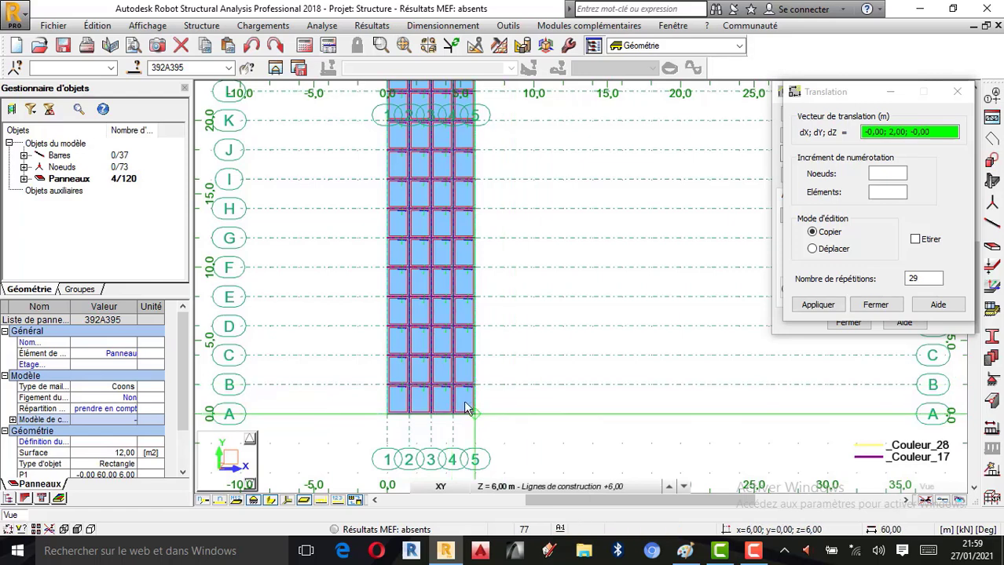
left_click(875, 306)
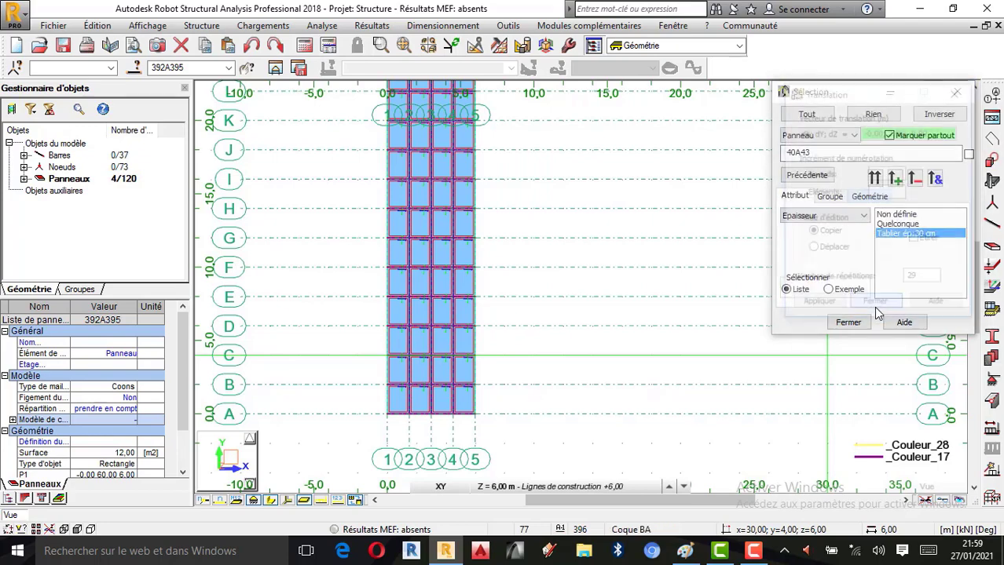
left_click(848, 322)
scroll(556, 406, "down", 3)
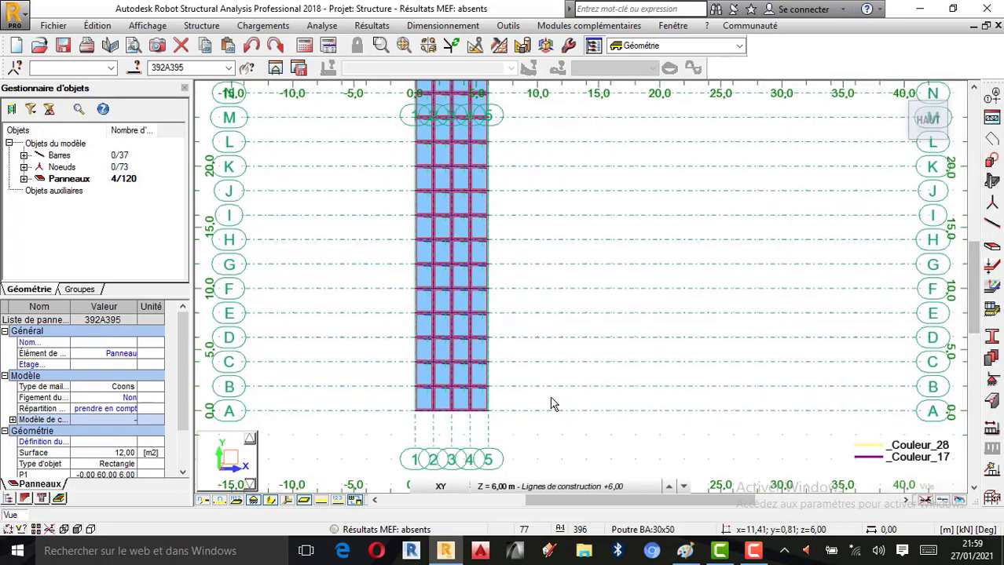
left_click(593, 371)
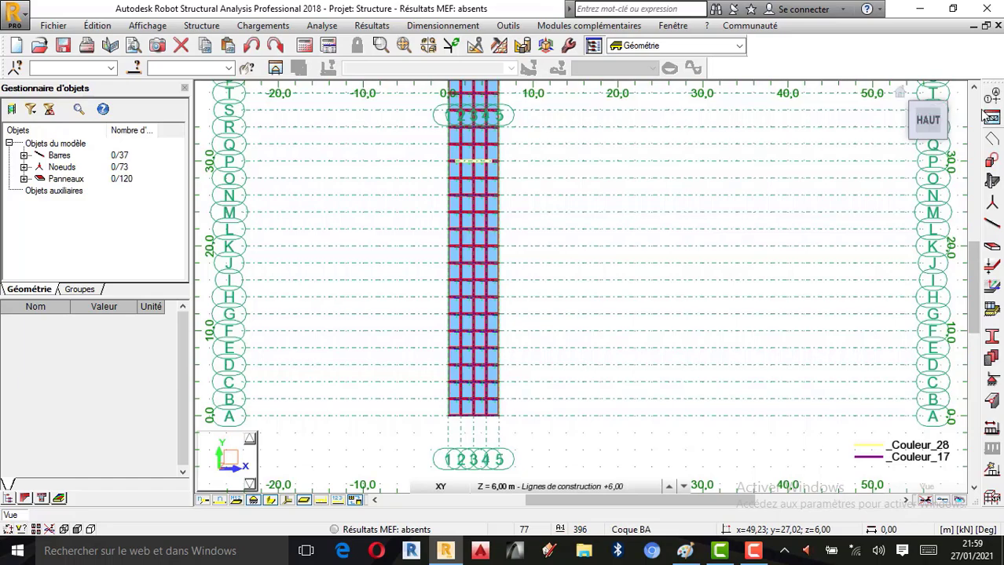
Inspect the deck and pylon in a 3D view of the whole bridge and end the 3D rotation
left_click_drag(898, 119, 521, 373)
scroll(521, 373, "up", 4)
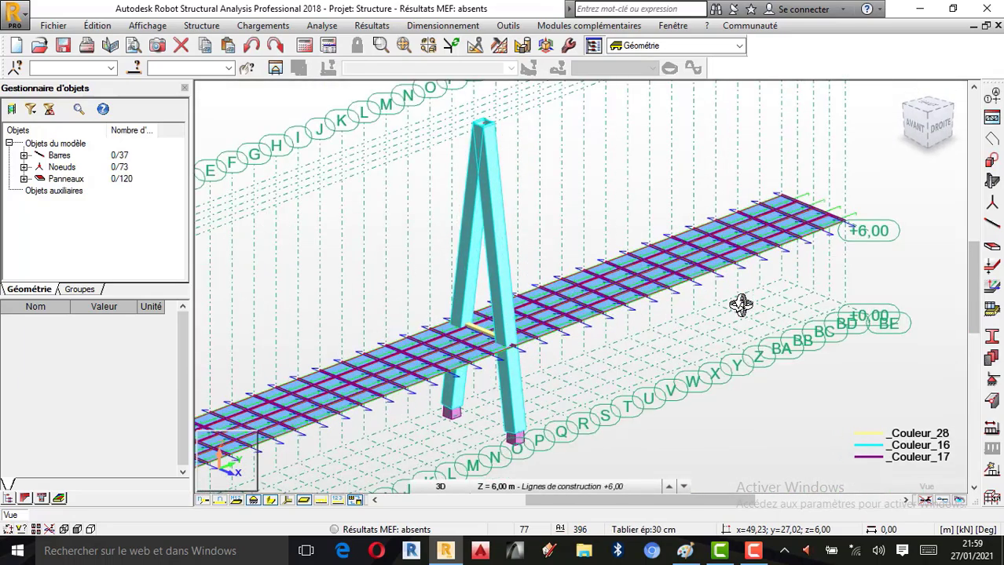
scroll(856, 202, "up", 1)
scroll(861, 208, "down", 4)
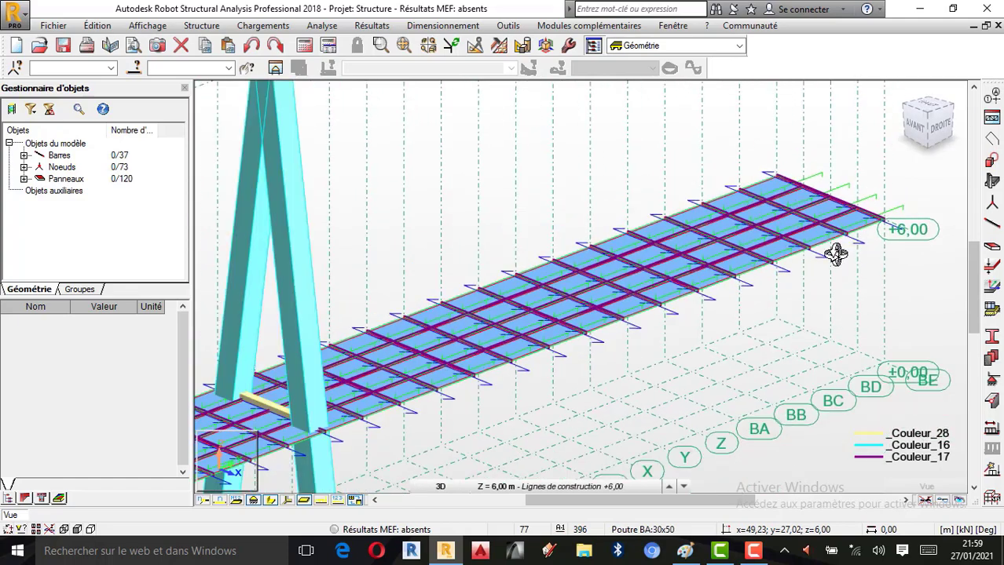
right_click(681, 174)
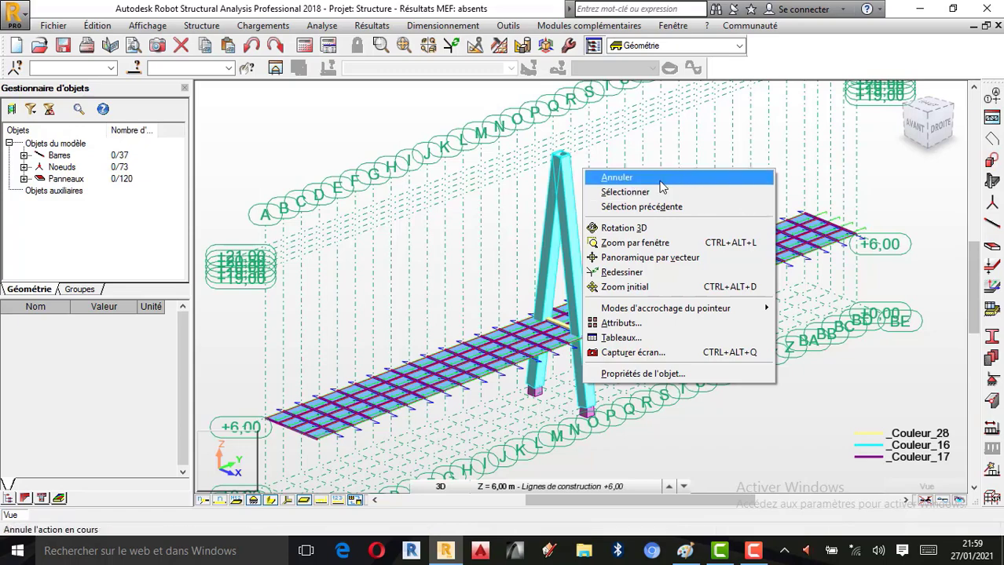
left_click(660, 183)
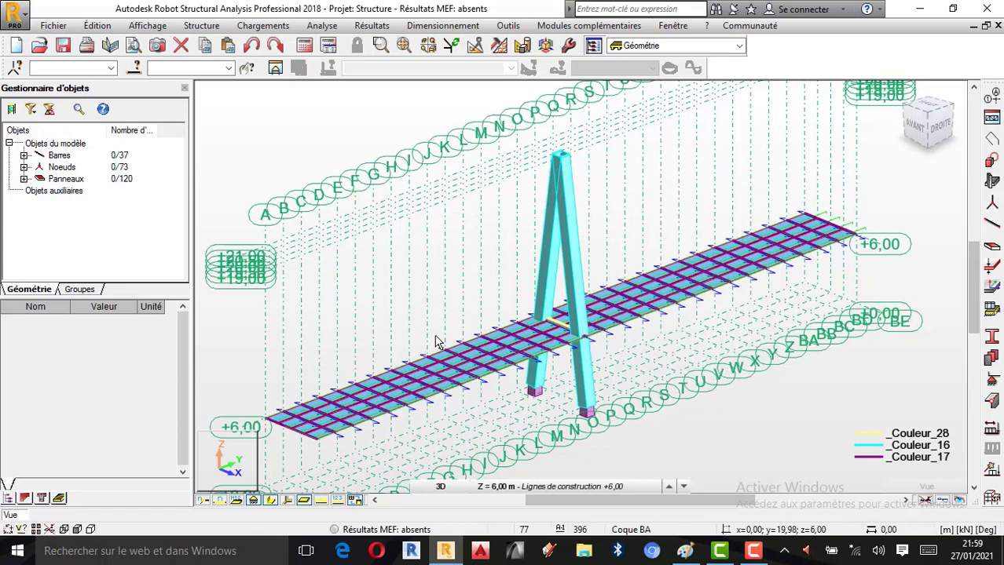
Select all deck panels by colour selection switched to Panneau and the thickness attribute Tablier ép:30 cm
left_click(97, 25)
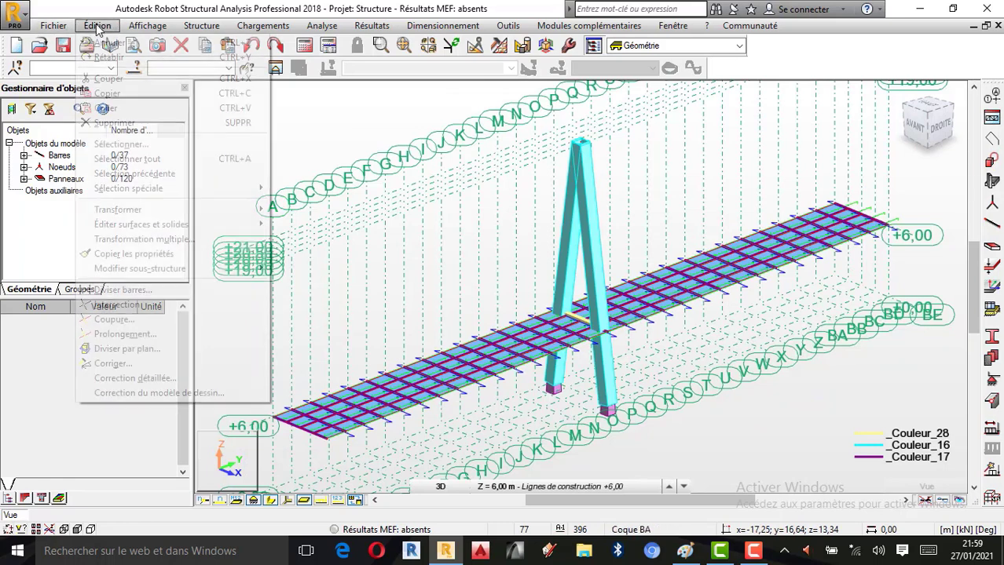
mouse_move(128, 192)
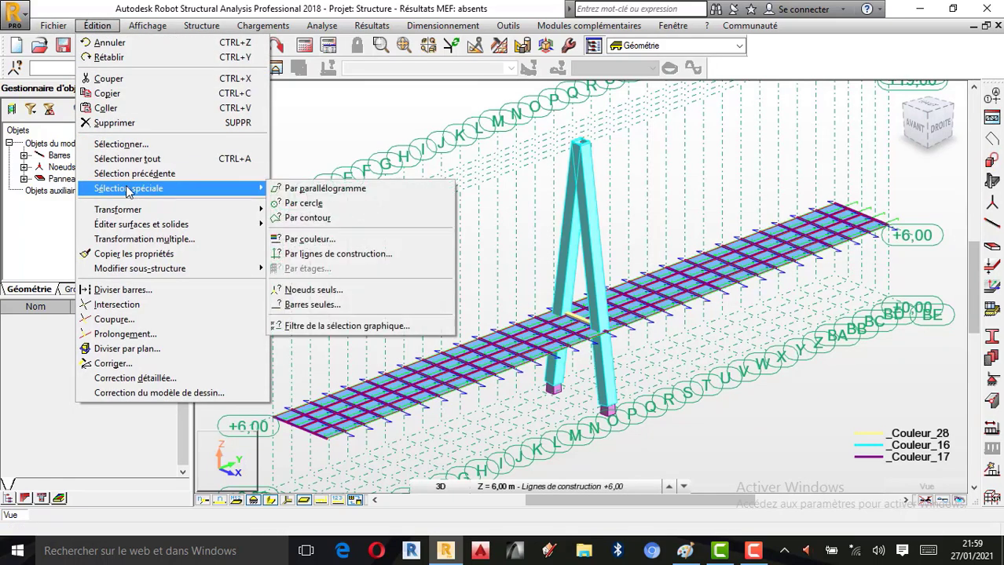
left_click(306, 240)
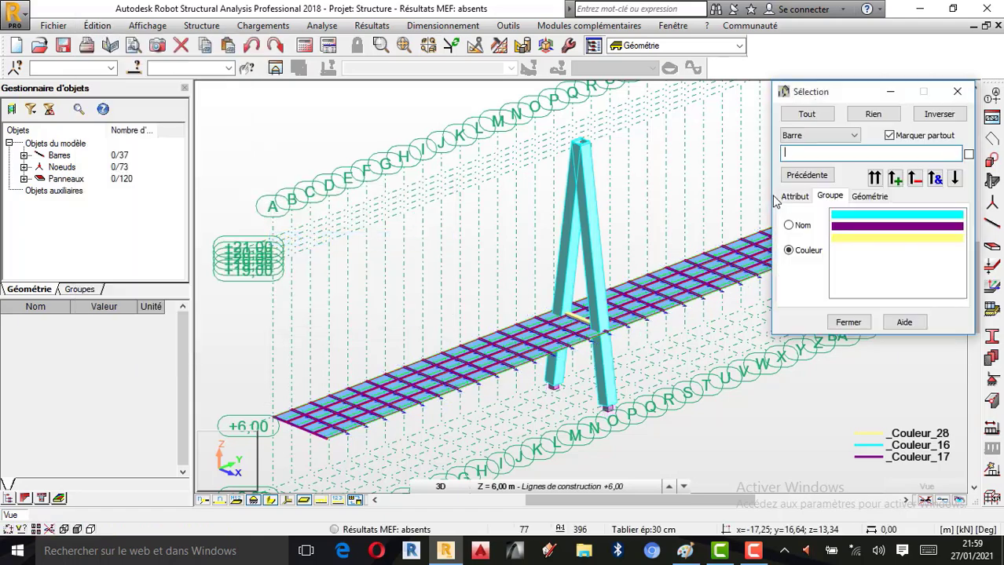
left_click(853, 135)
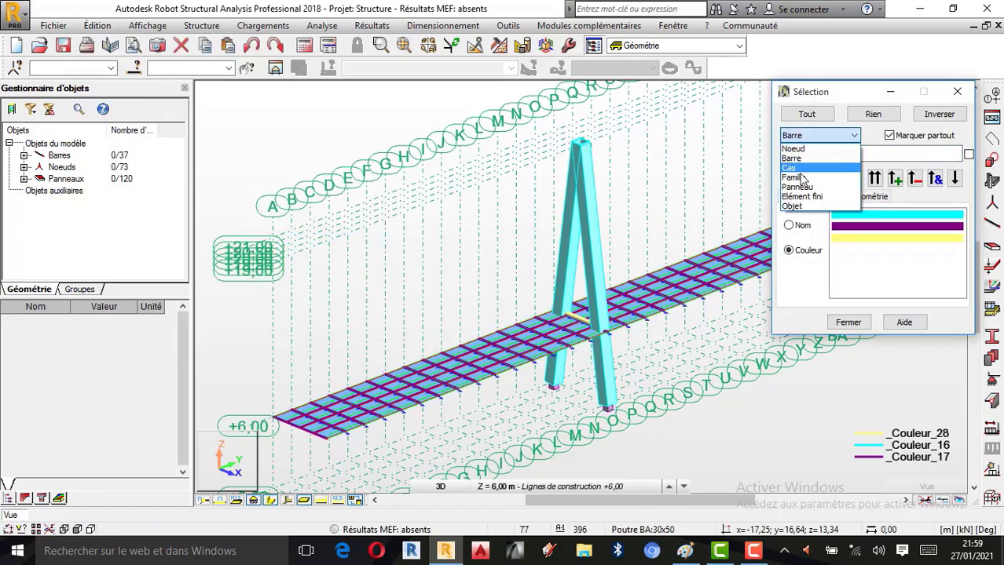
left_click(799, 188)
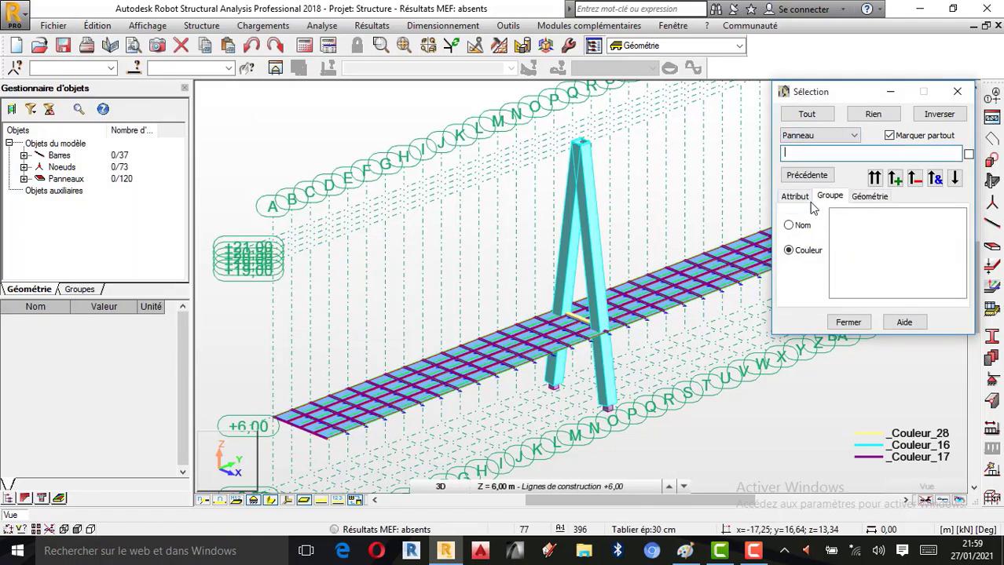
left_click(795, 196)
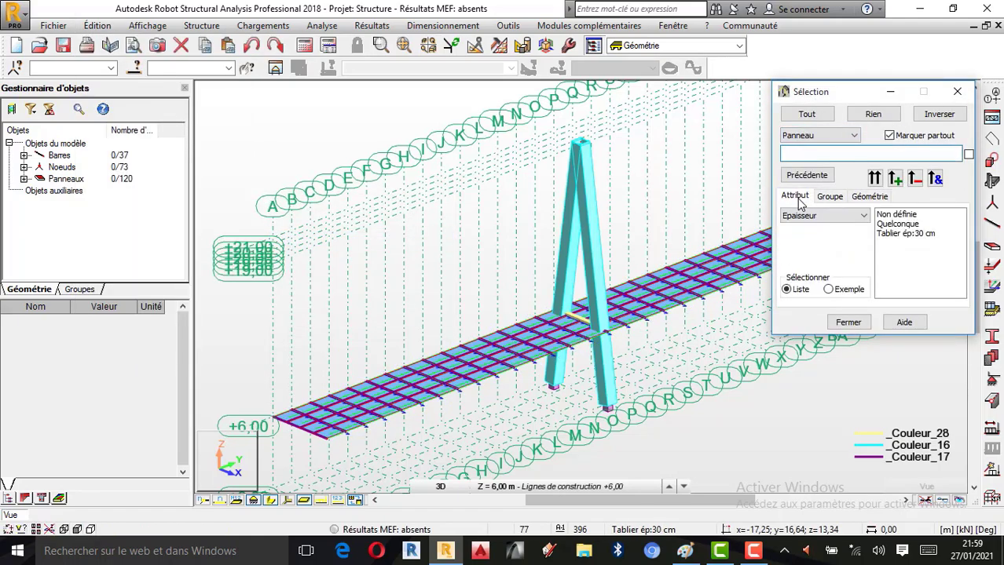
left_click(893, 235)
left_click(895, 181)
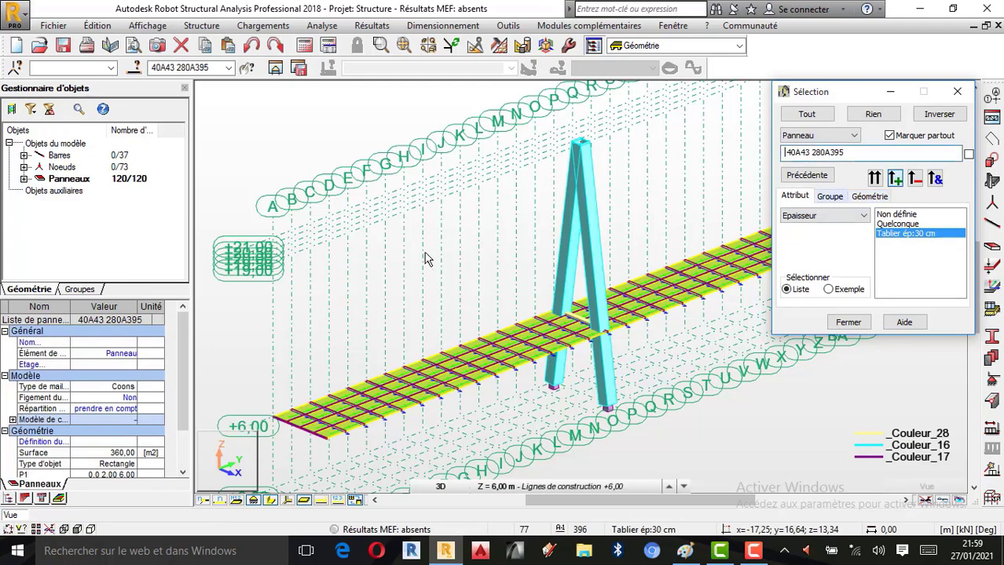
scroll(433, 250, "down", 2)
scroll(547, 205, "up", 1)
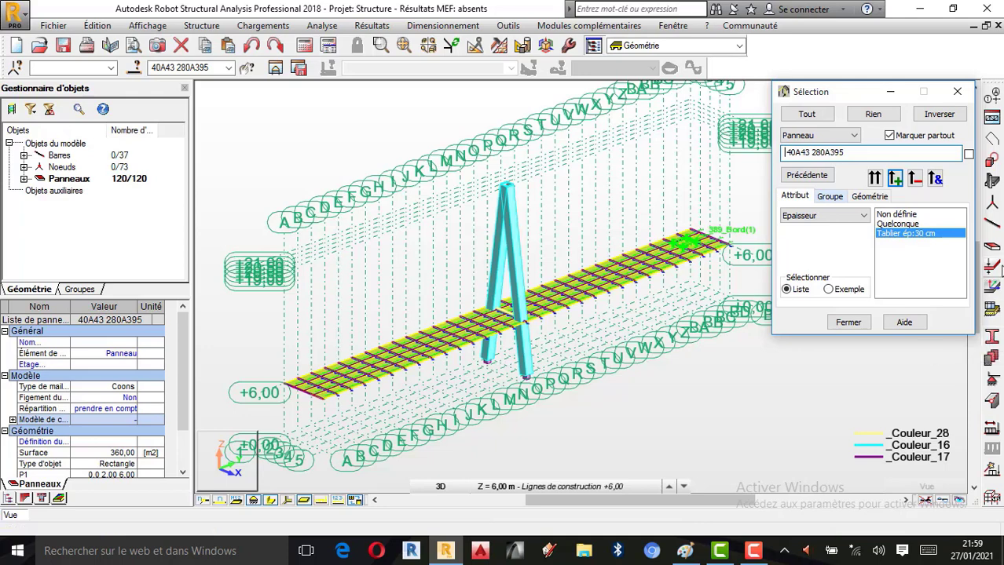
Apply the Tablier ép:30 cm thickness to the selected deck panels and close the Epaisseurs EF and Sélection dialogs
left_click(995, 267)
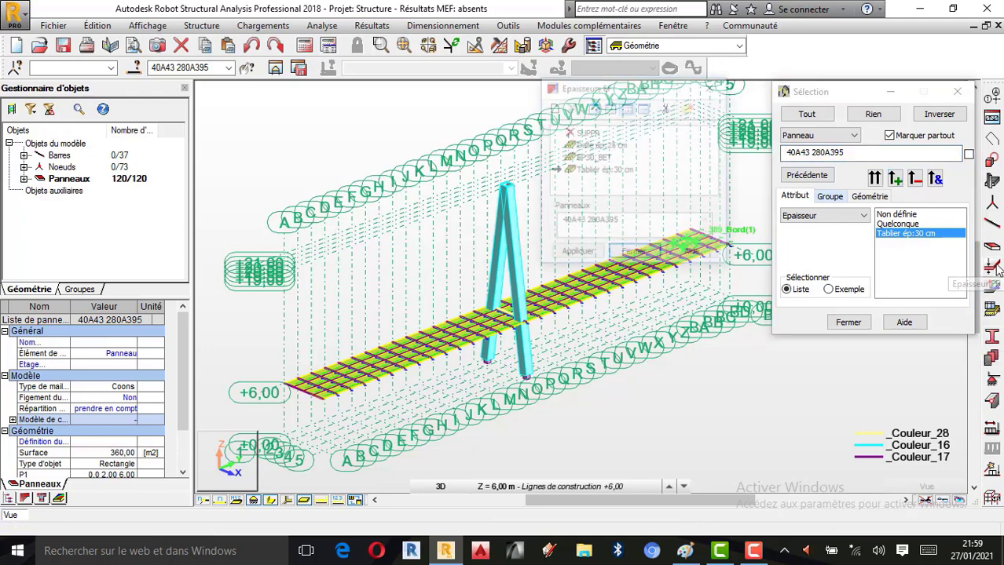
left_click(596, 172)
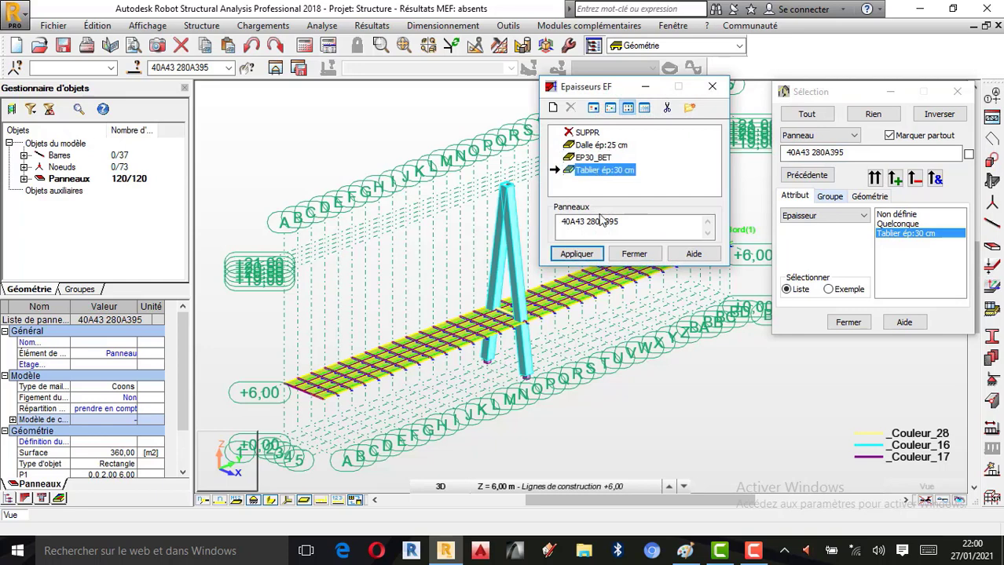
left_click(583, 255)
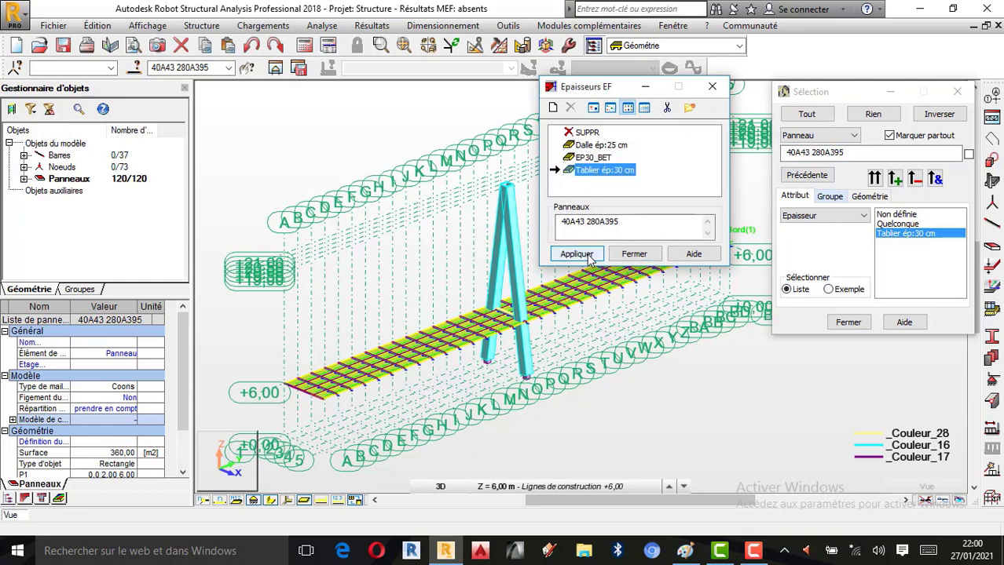
left_click(632, 253)
left_click(848, 322)
scroll(542, 345, "up", 3)
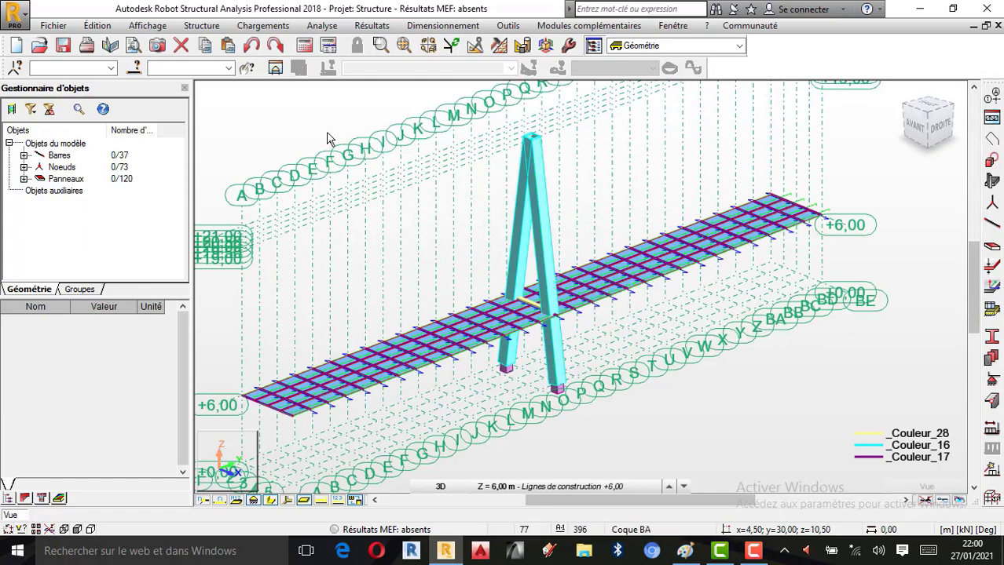
In the display attributes, replace the colour legend by groups with the colour legend by profiles (Profilés) and apply it
left_click(97, 25)
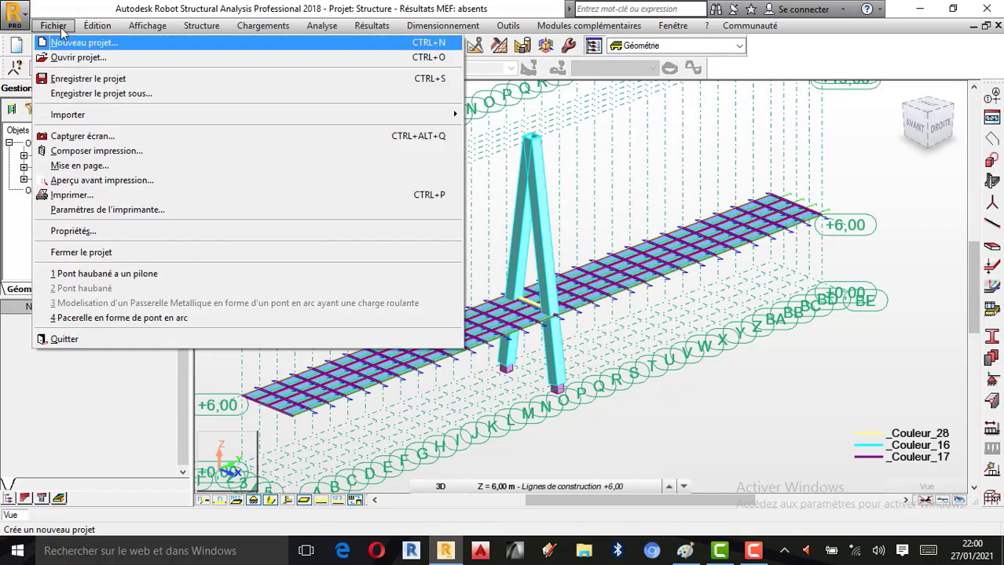
key("Escape")
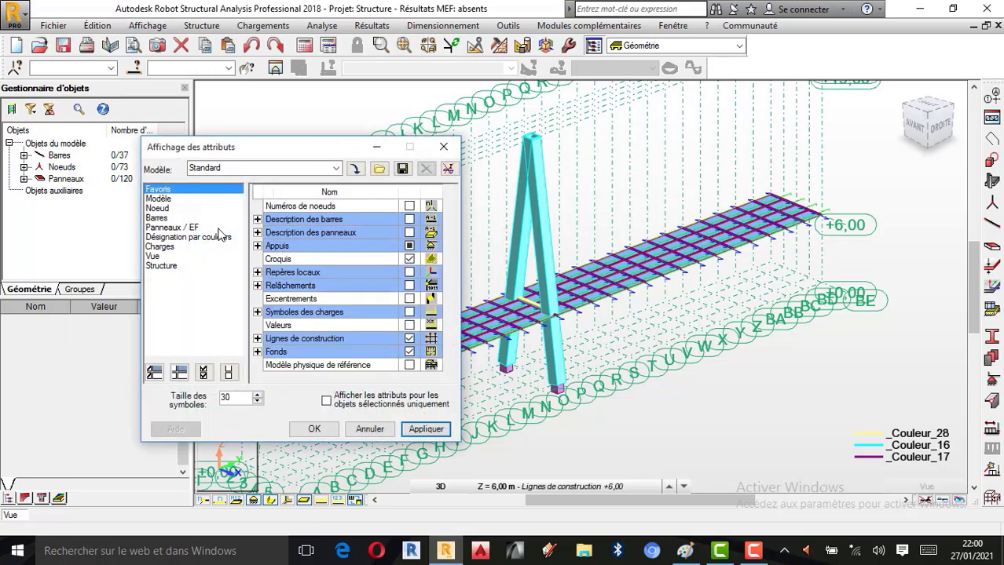
left_click(189, 237)
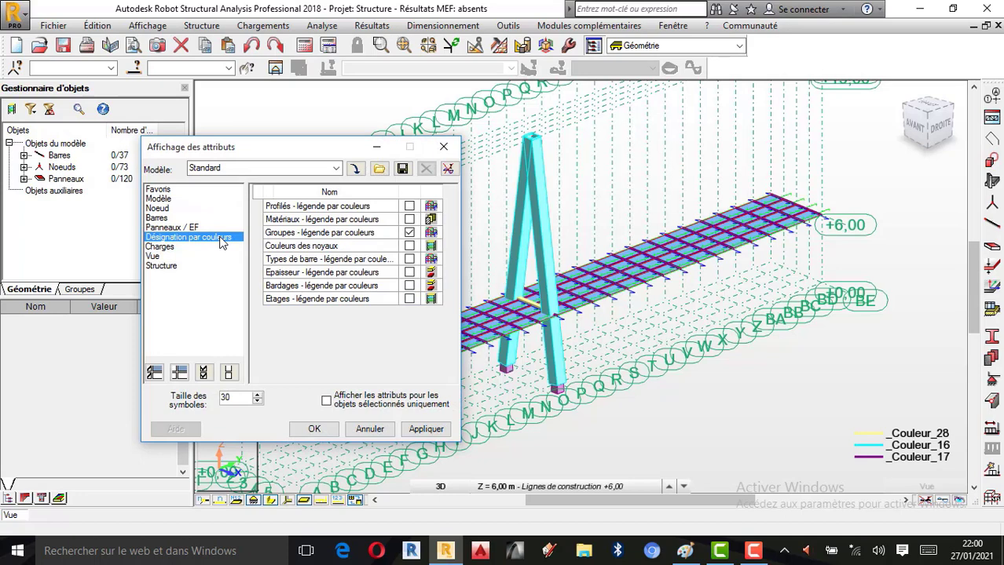
left_click(409, 233)
left_click(409, 206)
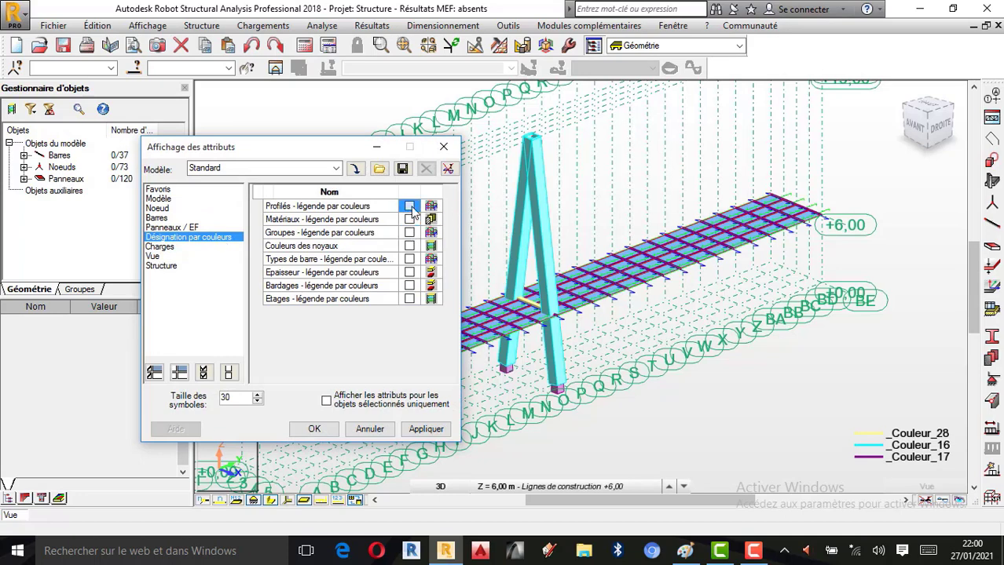
left_click(426, 429)
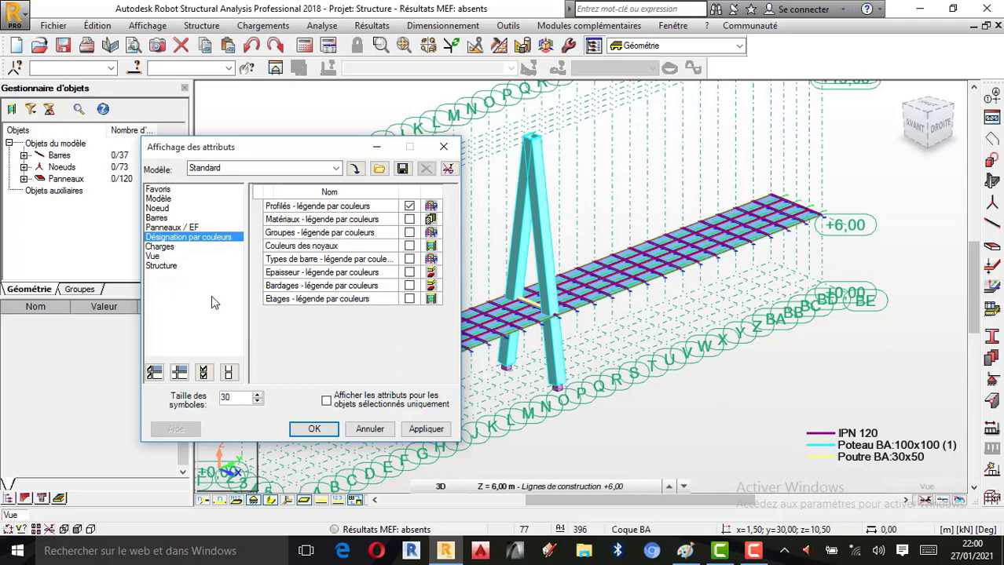
Examine the IPN 120 beams and how they sit against the deck panels along the deck's edge
scroll(538, 286, "up", 6)
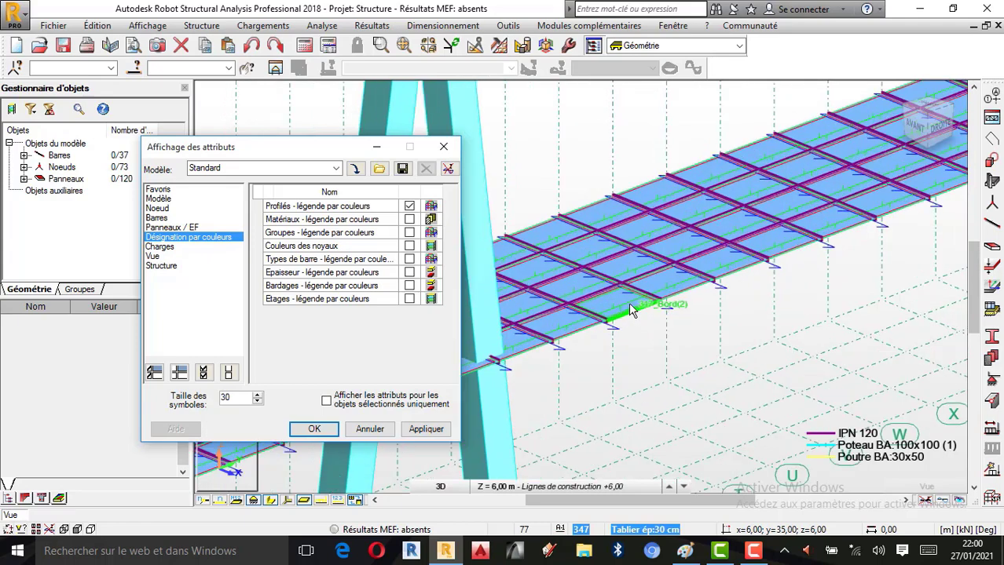
scroll(601, 294, "up", 4)
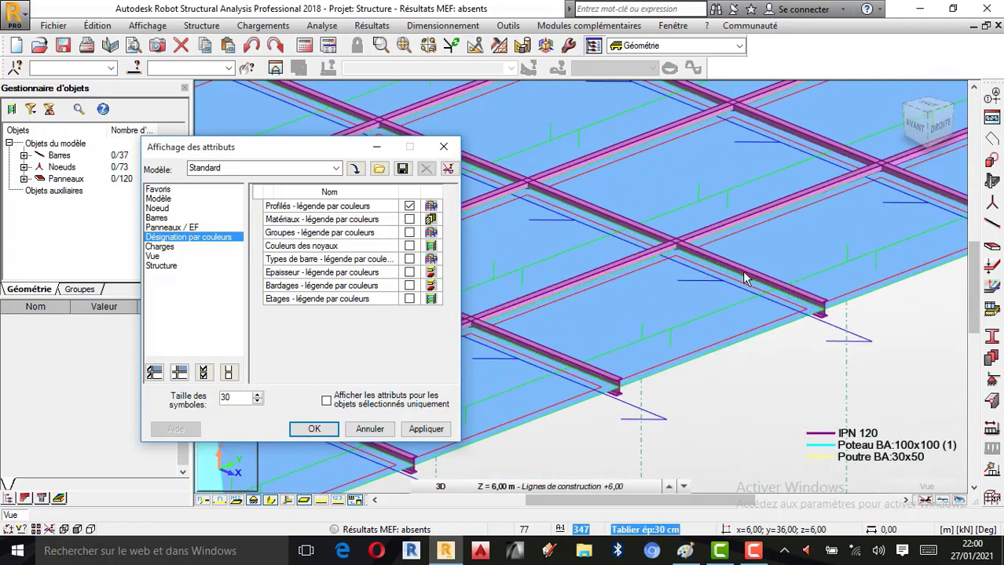
scroll(808, 276, "up", 2)
scroll(817, 345, "up", 3)
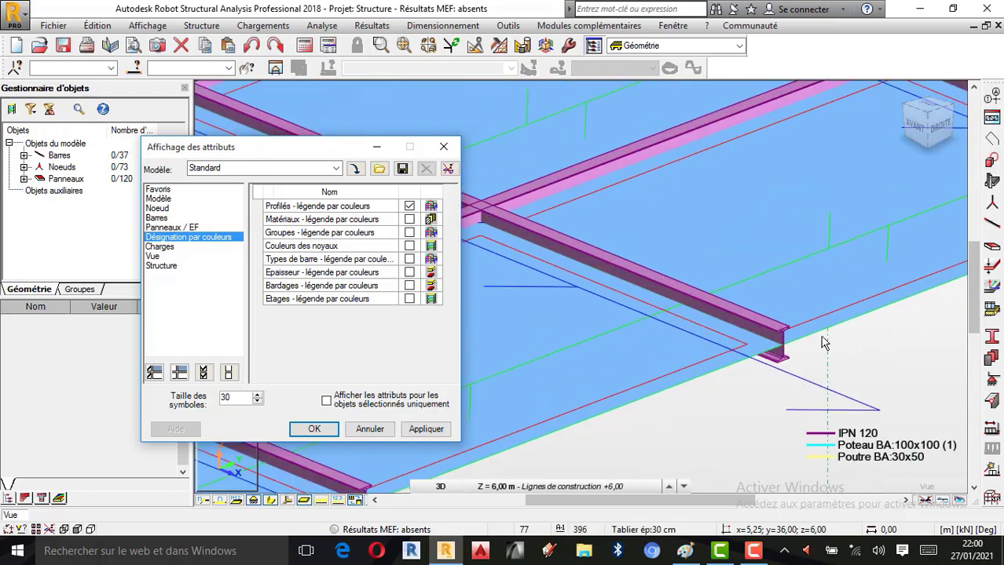
scroll(733, 328, "up", 2)
scroll(715, 345, "down", 2)
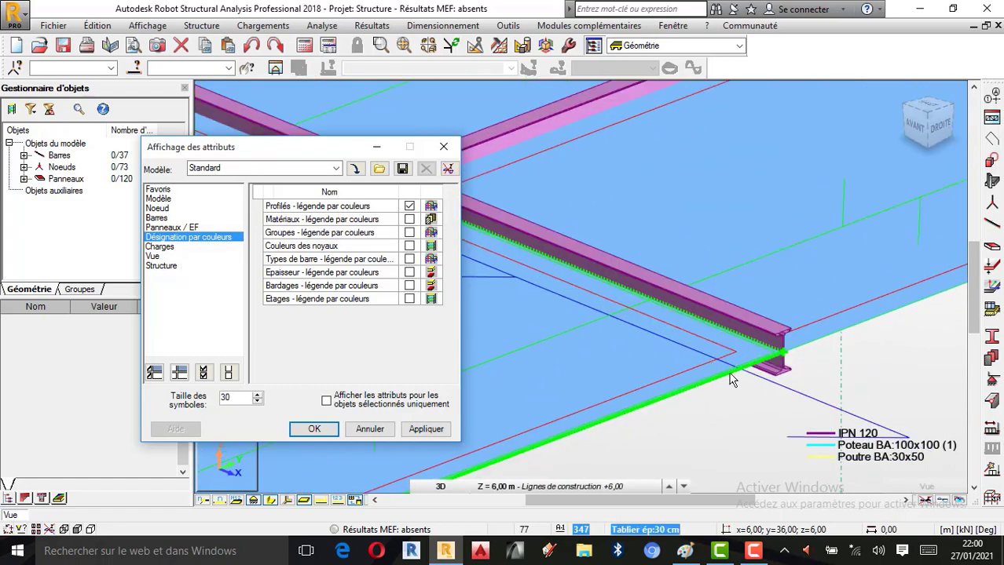
scroll(867, 401, "down", 2)
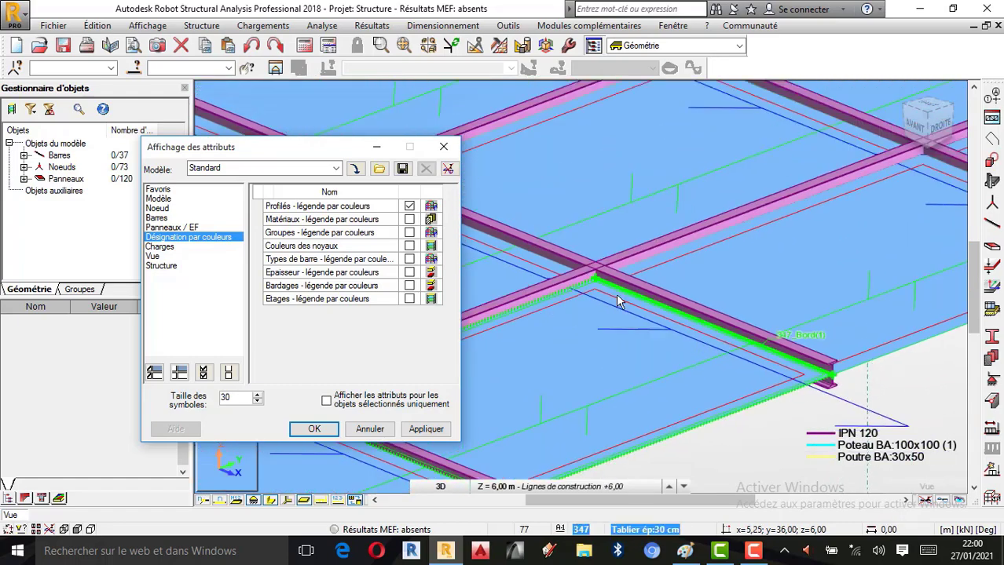
scroll(614, 294, "up", 3)
scroll(603, 275, "down", 3)
scroll(603, 275, "down", 2)
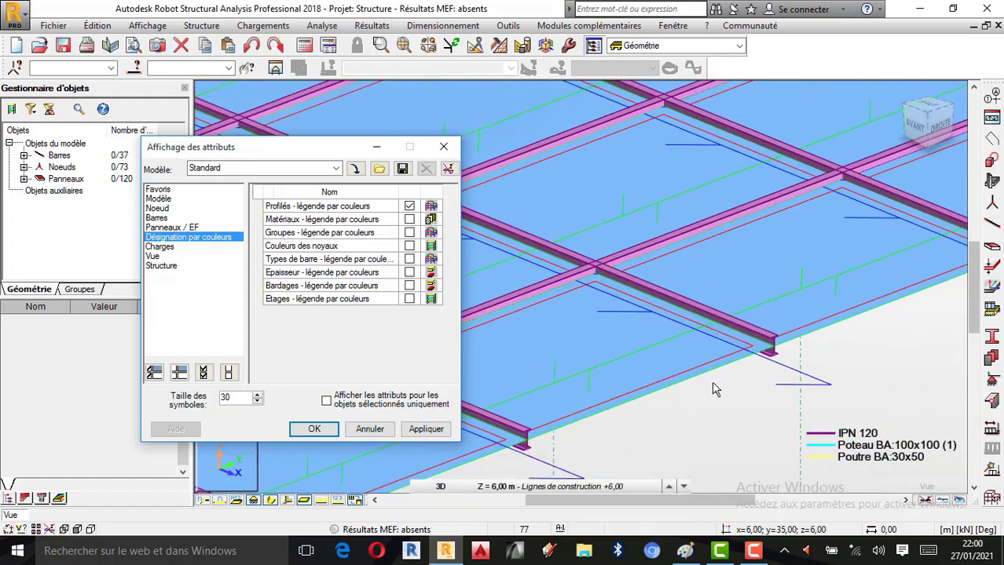
scroll(709, 371, "up", 3)
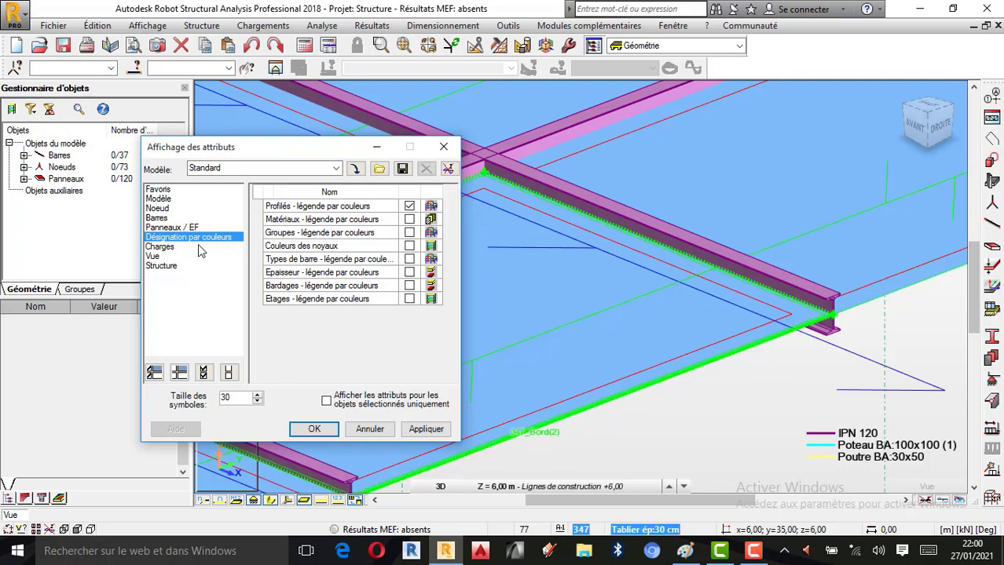
Turn on the colour legend by thickness and the display of panel thickness, apply both, and close the display attributes
left_click(409, 273)
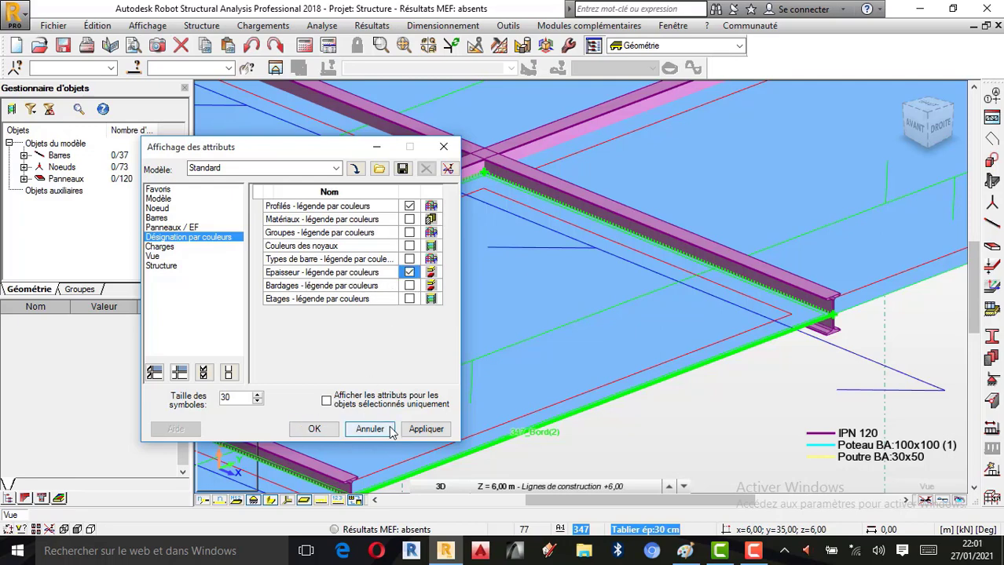
left_click(428, 430)
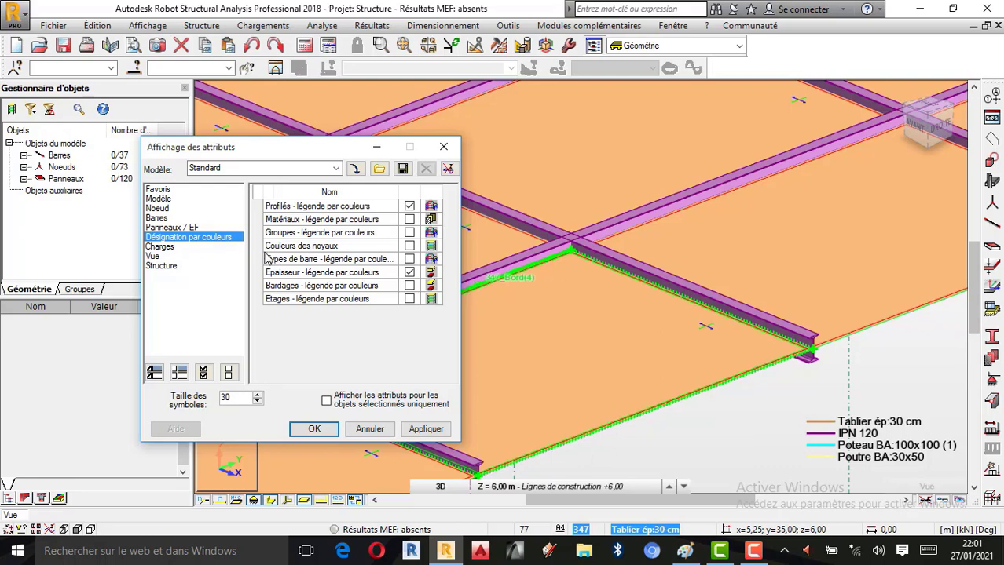
left_click(180, 228)
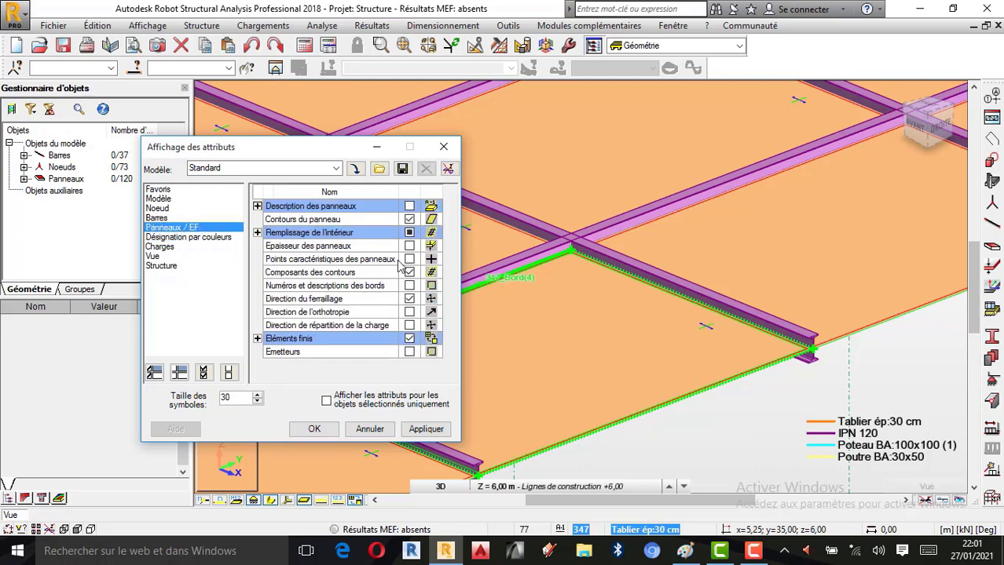
left_click(409, 246)
left_click(435, 432)
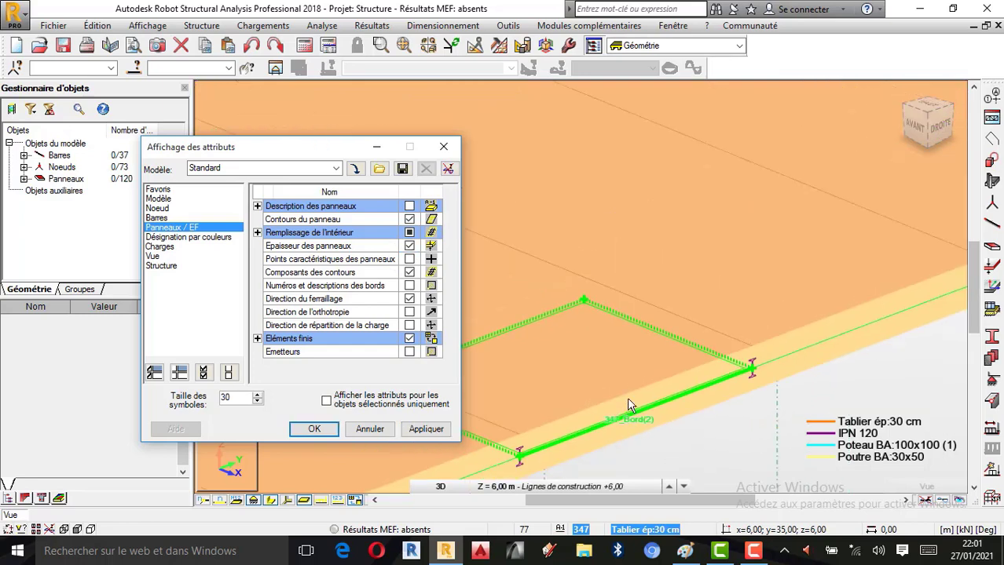
scroll(668, 385, "down", 5)
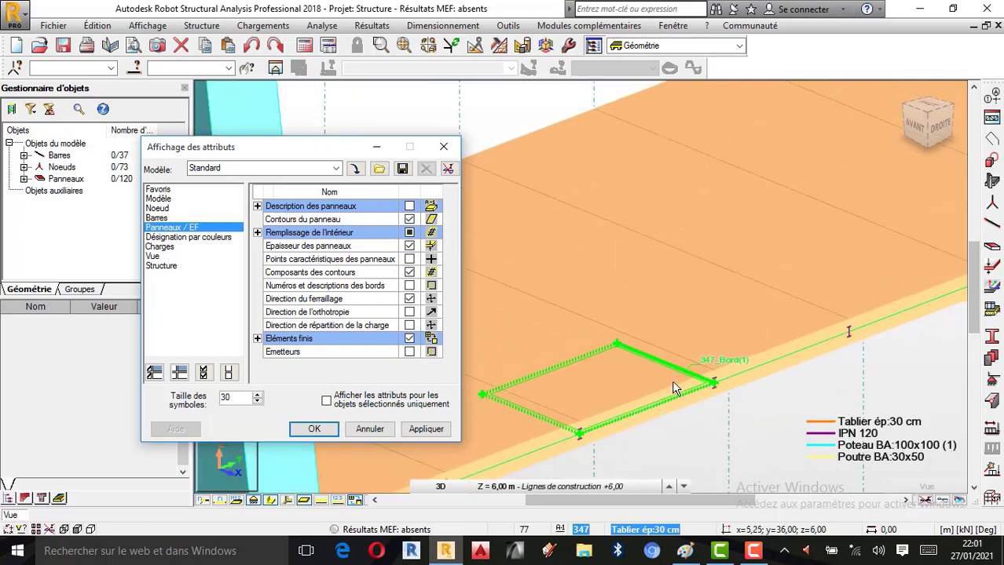
scroll(673, 376, "down", 4)
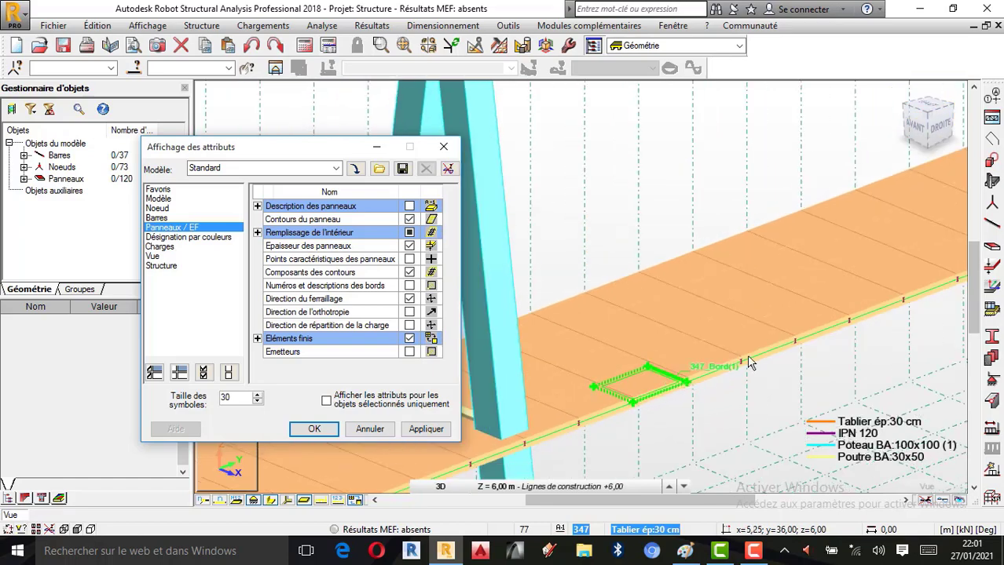
scroll(753, 344, "down", 3)
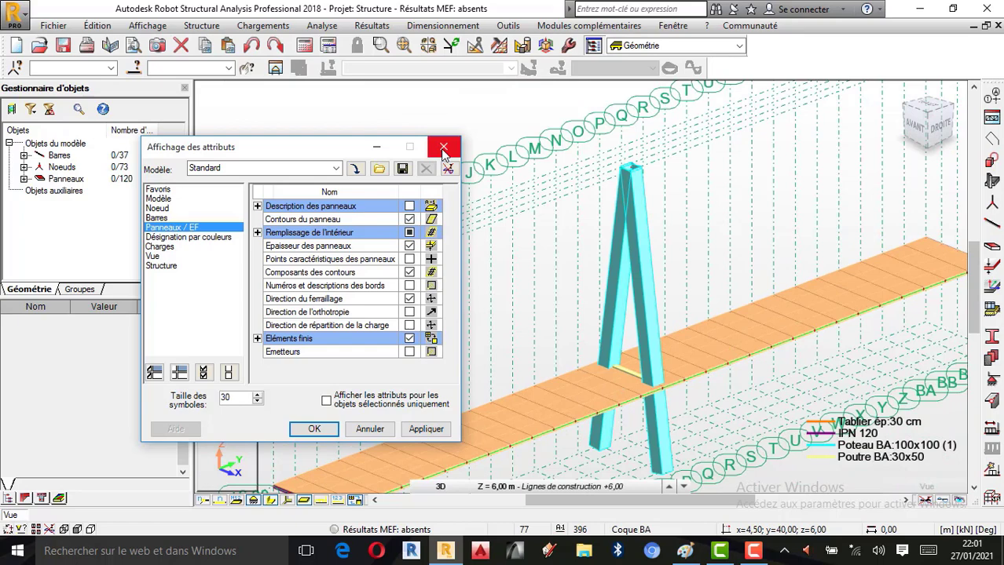
left_click(442, 150)
Inspect the whole bridge with its thickened deck, rotating the 3D view around to the opposite side
scroll(617, 264, "down", 3)
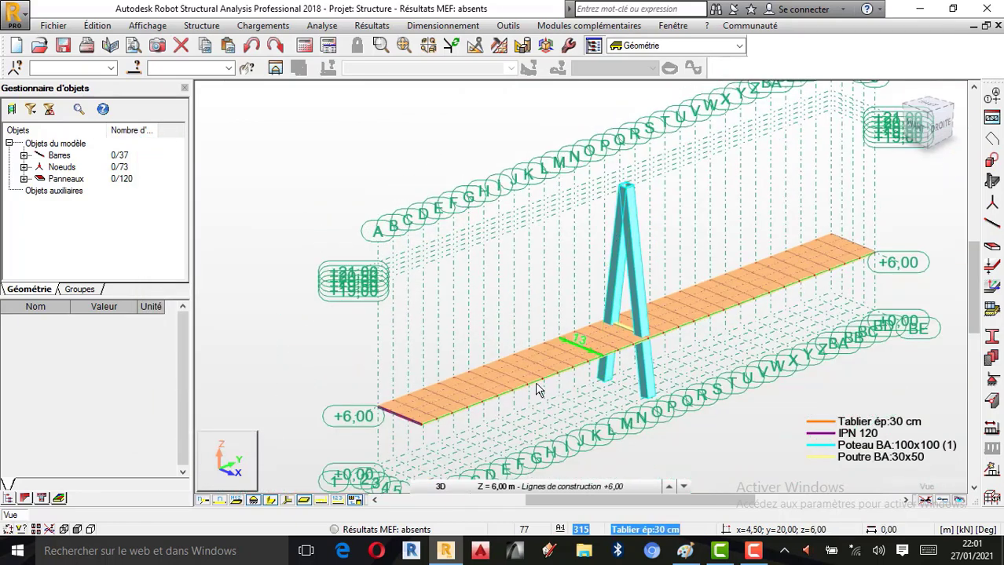
scroll(537, 357, "up", 4)
scroll(421, 288, "down", 1)
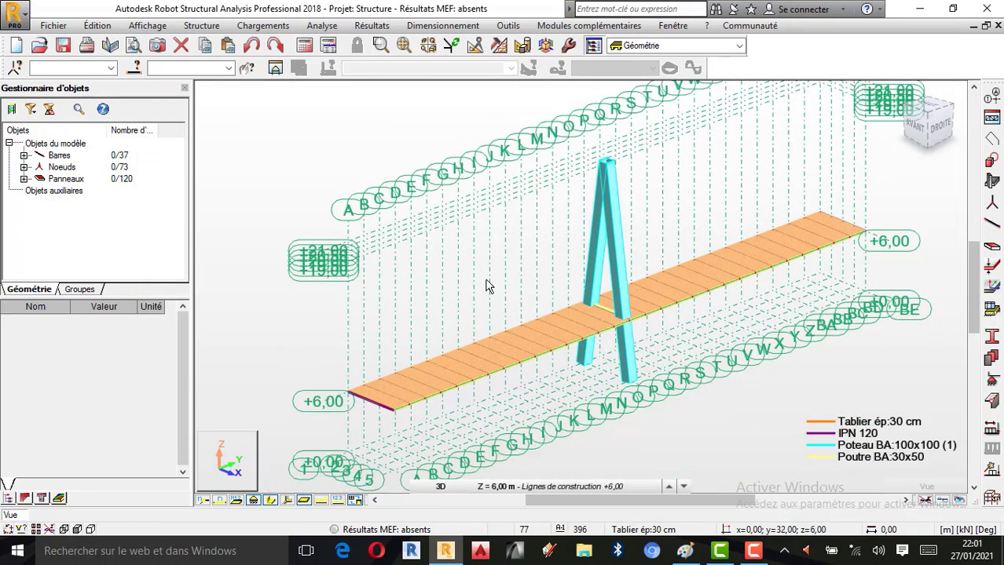
scroll(575, 251, "up", 1)
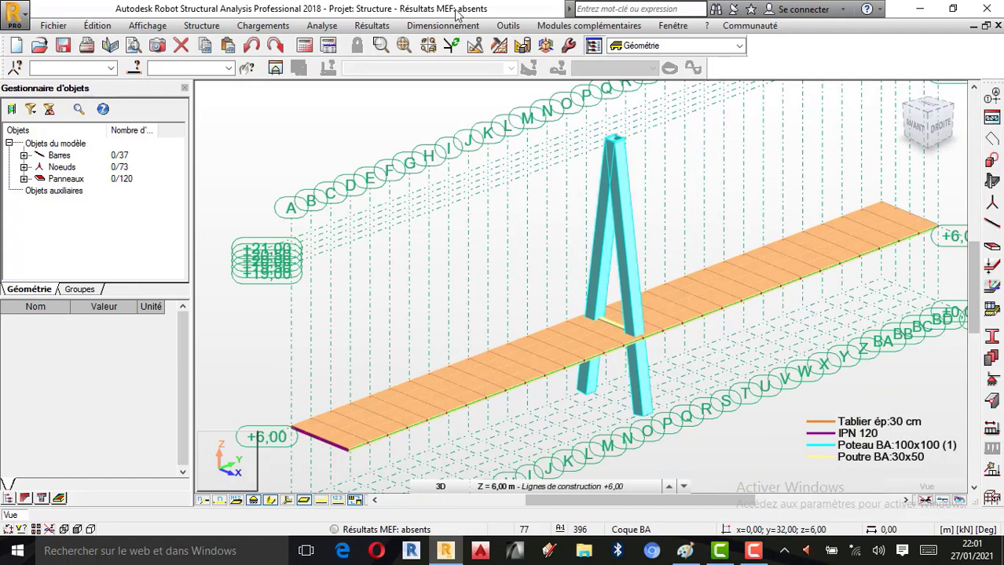
left_click(899, 93)
middle_click_drag(792, 225, 594, 307, "shift")
scroll(578, 325, "up", 3)
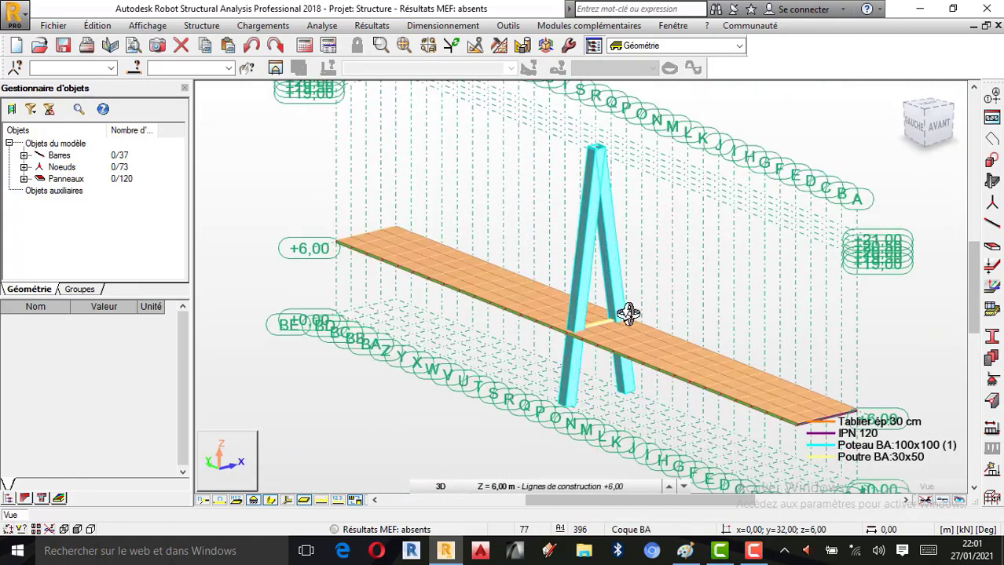
scroll(642, 356, "up", 1)
scroll(643, 356, "up", 1)
scroll(610, 352, "up", 3)
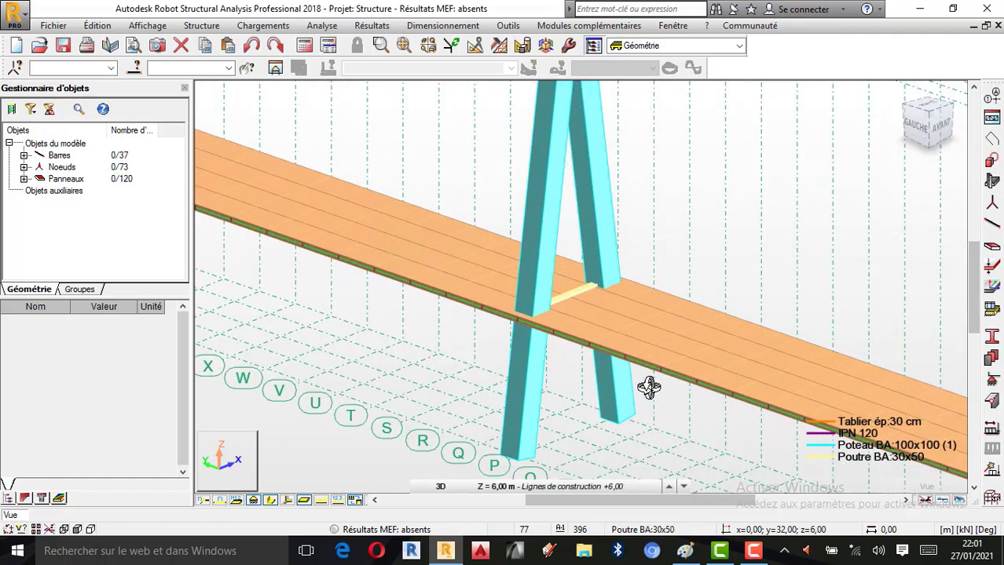
scroll(657, 401, "down", 3)
scroll(620, 374, "up", 1)
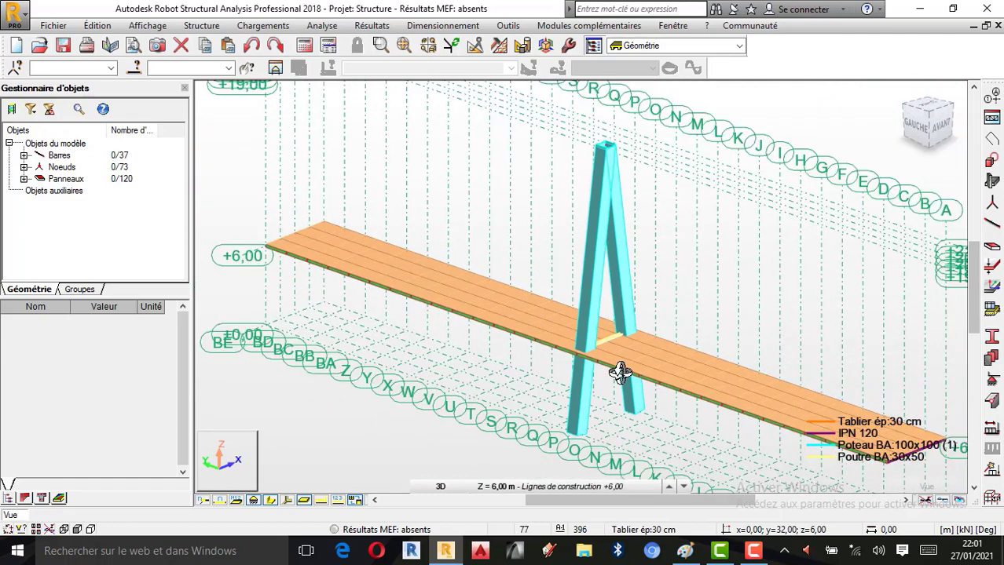
In the display attributes for panels, turn off the display of panel thickness, apply it and close the attributes
right_click(454, 217)
left_click(441, 227)
left_click(97, 25)
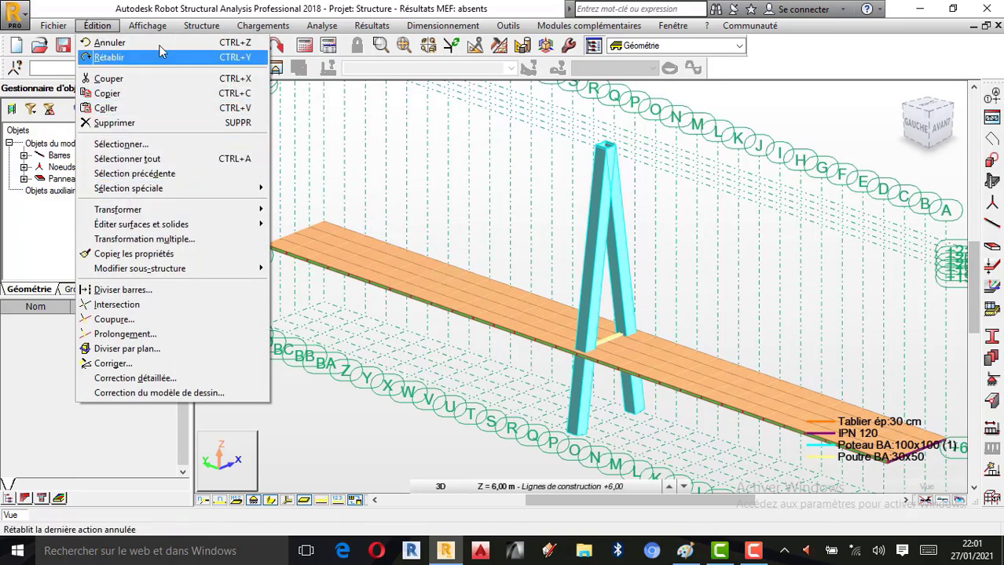
left_click(147, 25)
left_click(161, 187)
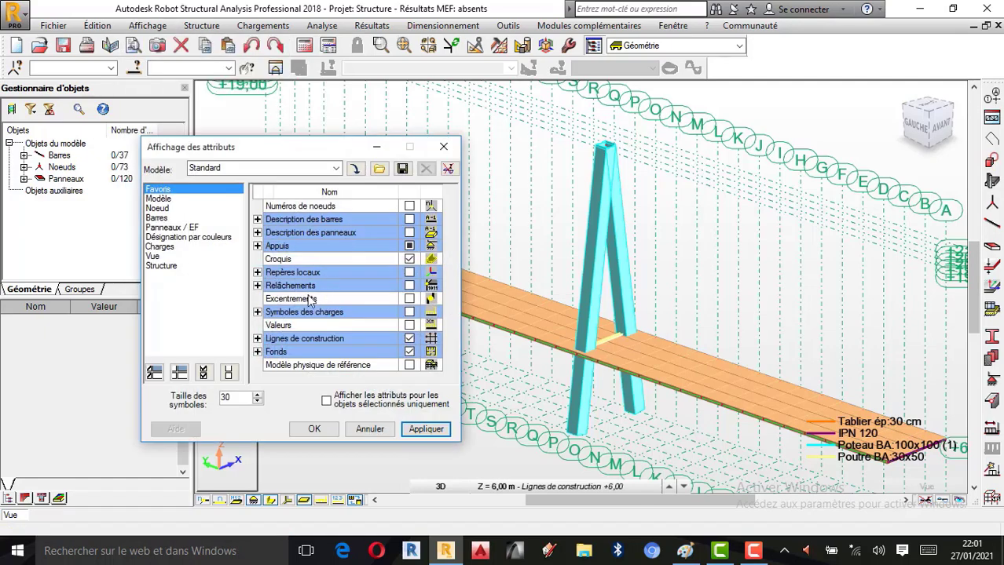
left_click(196, 228)
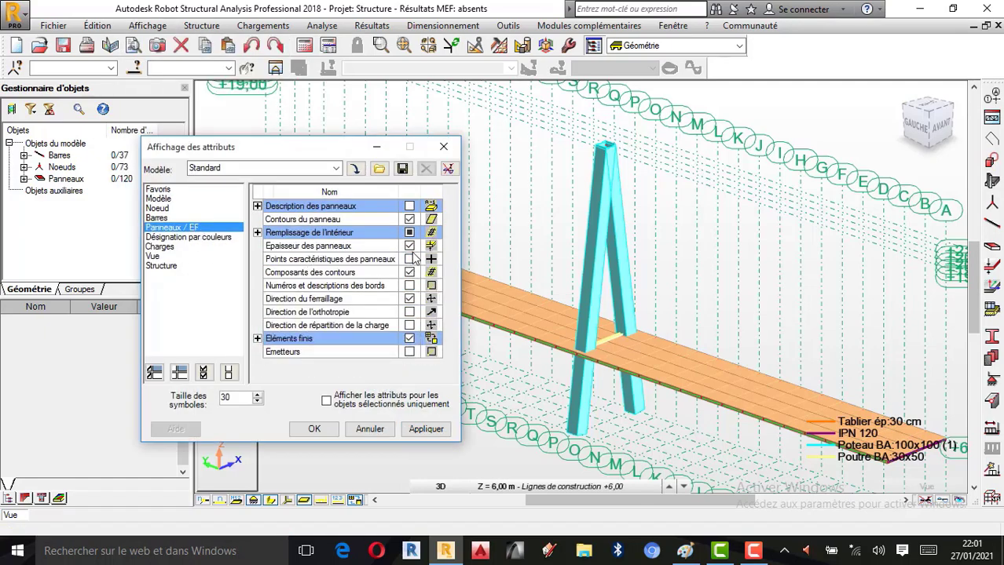
left_click(428, 427)
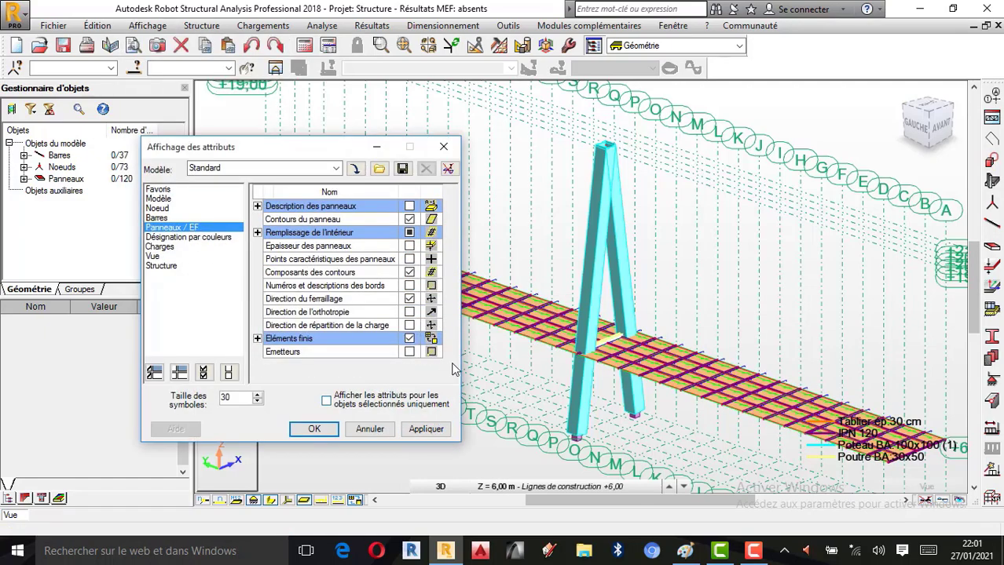
left_click(444, 148)
scroll(408, 214, "down", 2)
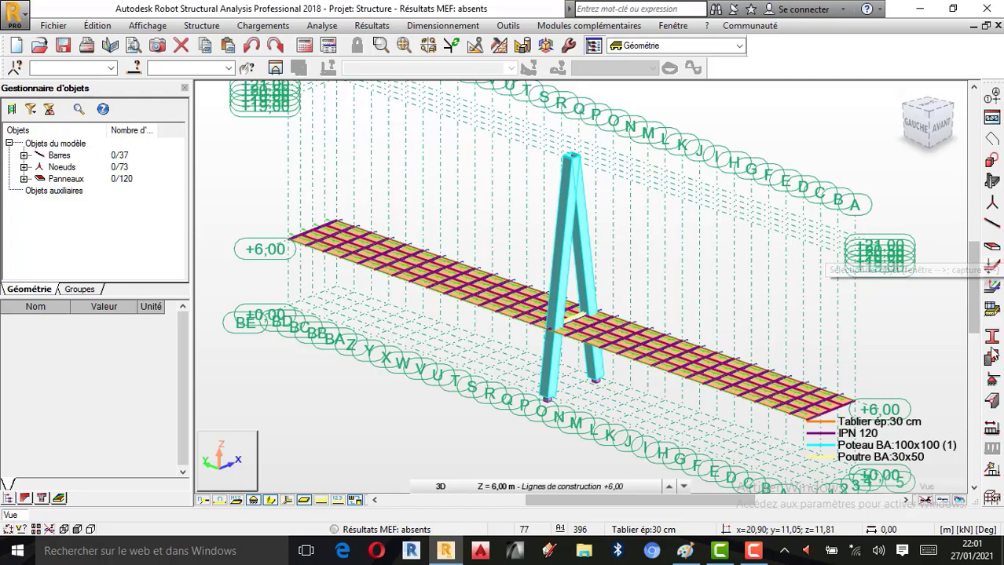
Switch to the bridge sketch in Paint and circle the stay cables on both sides of the pylon in gold
left_click(685, 550)
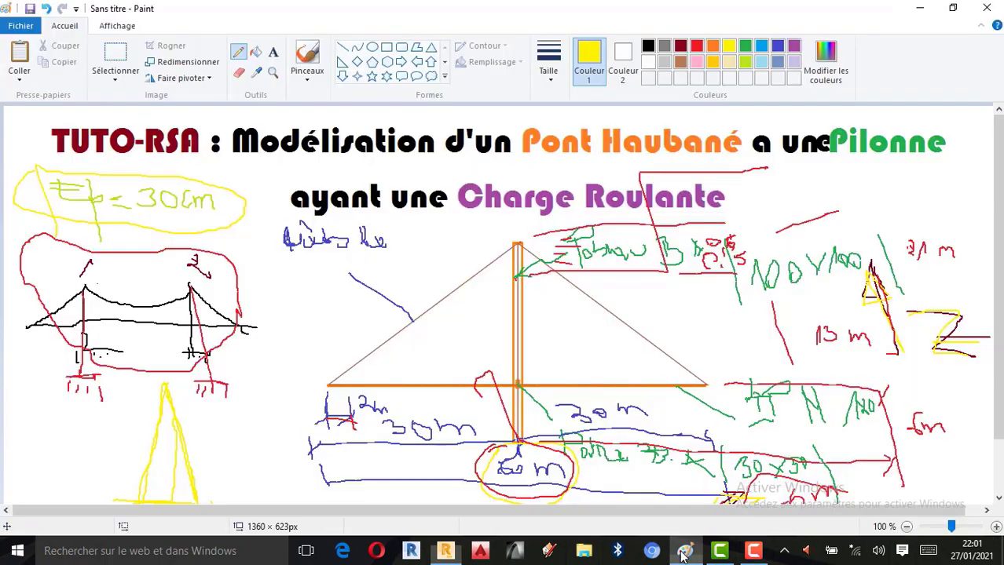
left_click(714, 62)
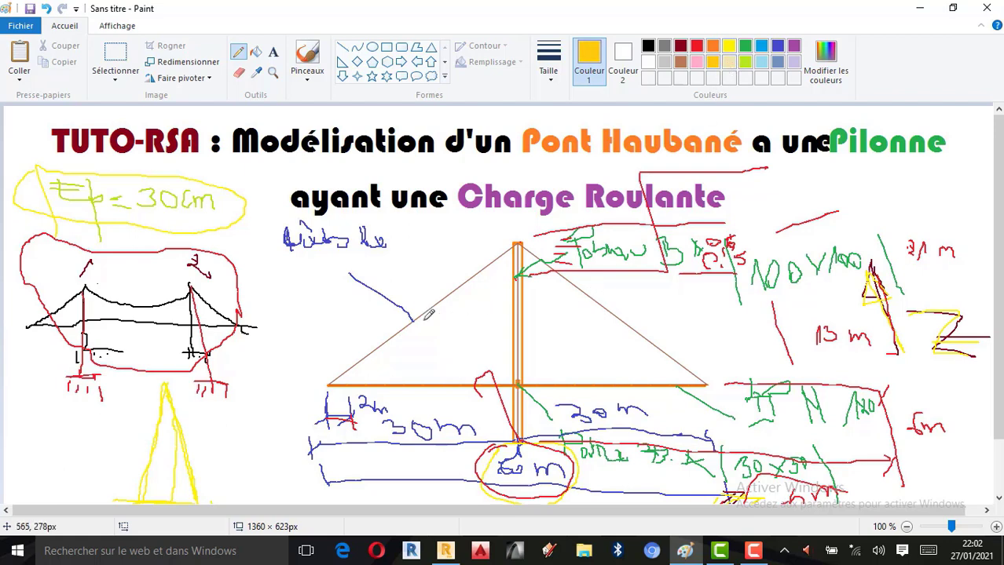
left_click_drag(414, 316, 425, 325)
mouse_move(601, 289)
left_mouse_down()
mouse_move(623, 306)
mouse_move(607, 284)
left_mouse_up()
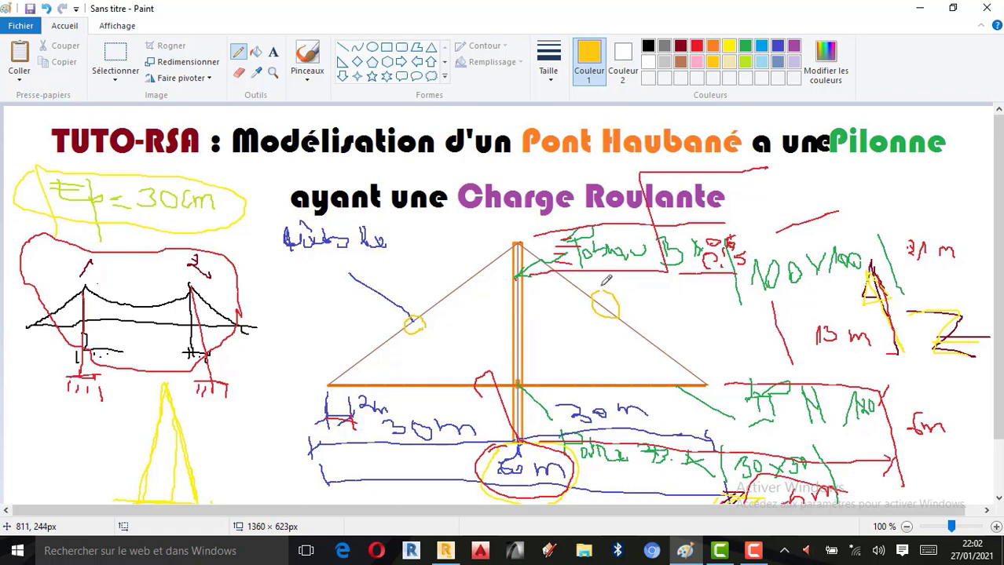
Return to Robot Structural Analysis and look over the whole bridge model with its deck and pylon
left_click(454, 551)
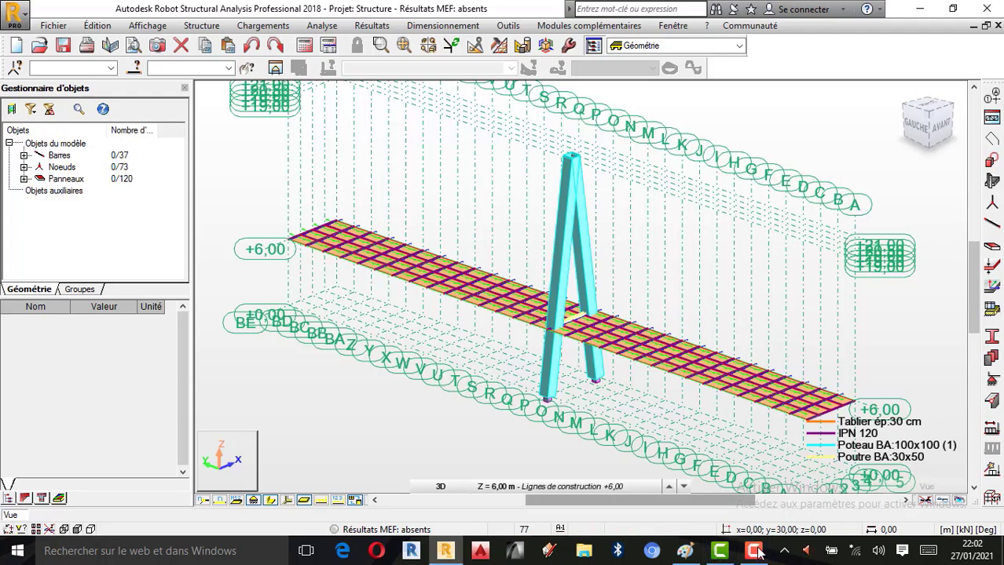
left_click(718, 551)
left_click(934, 491)
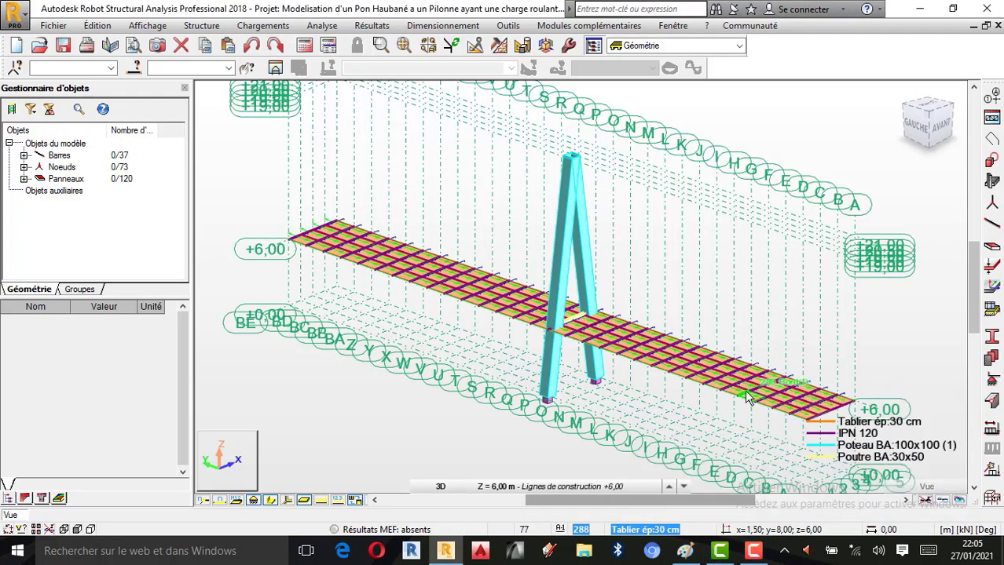
scroll(667, 393, "up", 2)
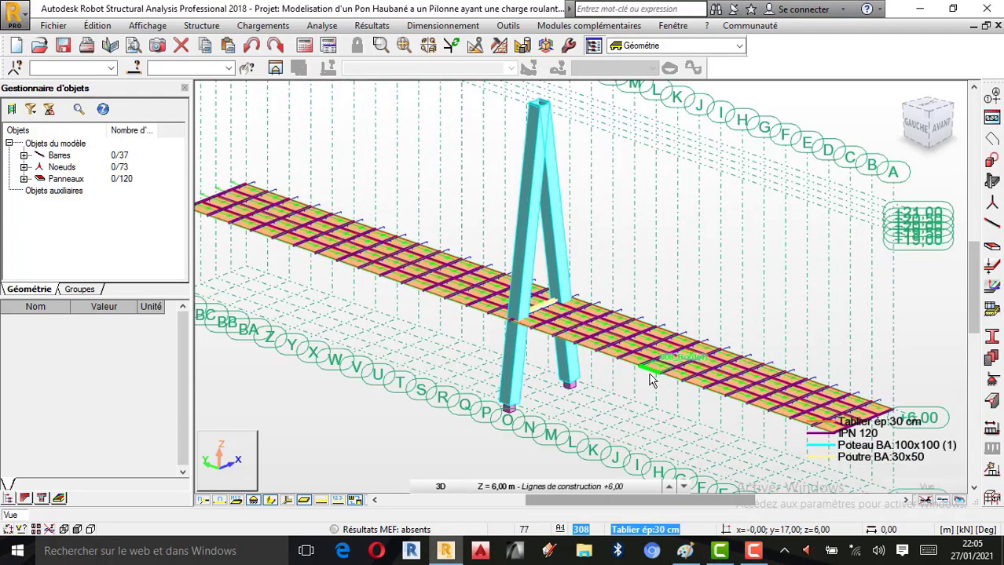
scroll(651, 380, "down", 1)
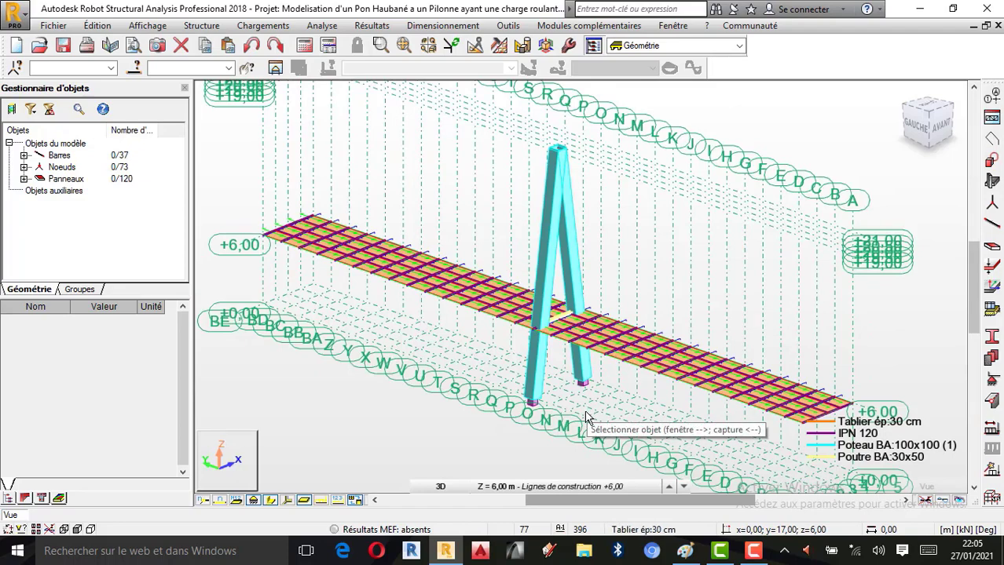
In the Paint sketch, erase the stray letter between "un" and "Pilonne" in the title
left_click(919, 9)
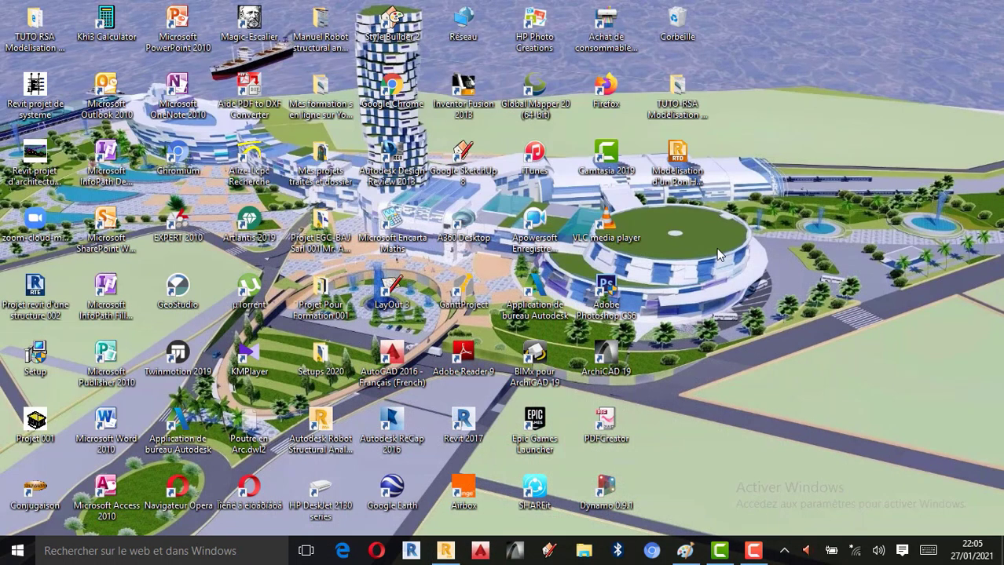
left_click(684, 552)
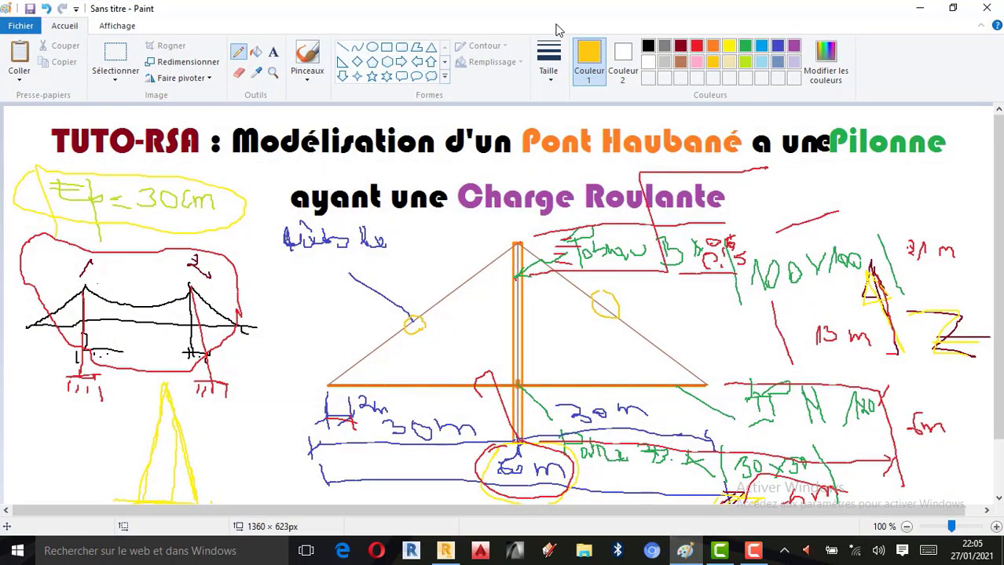
left_click(239, 72)
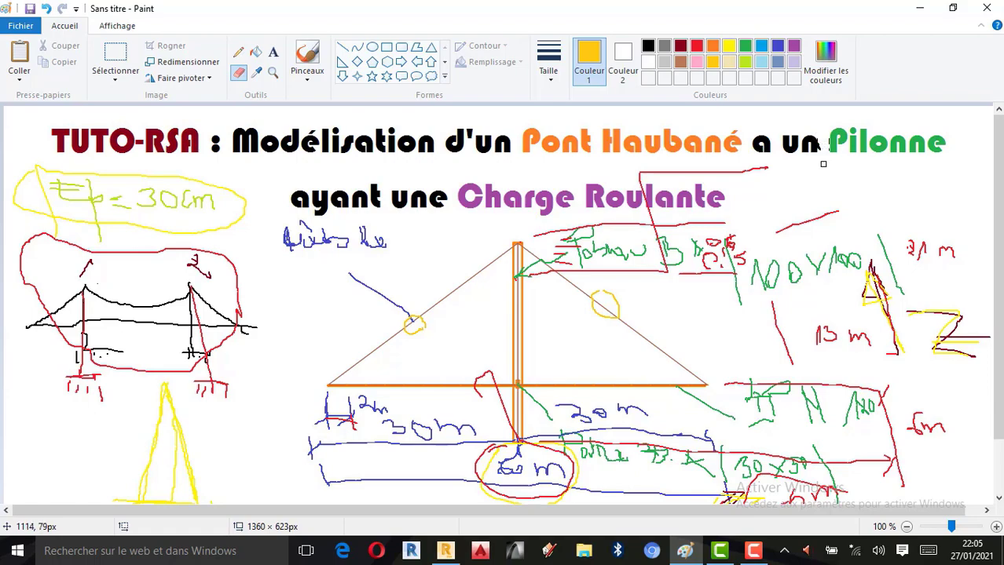
left_click(919, 9)
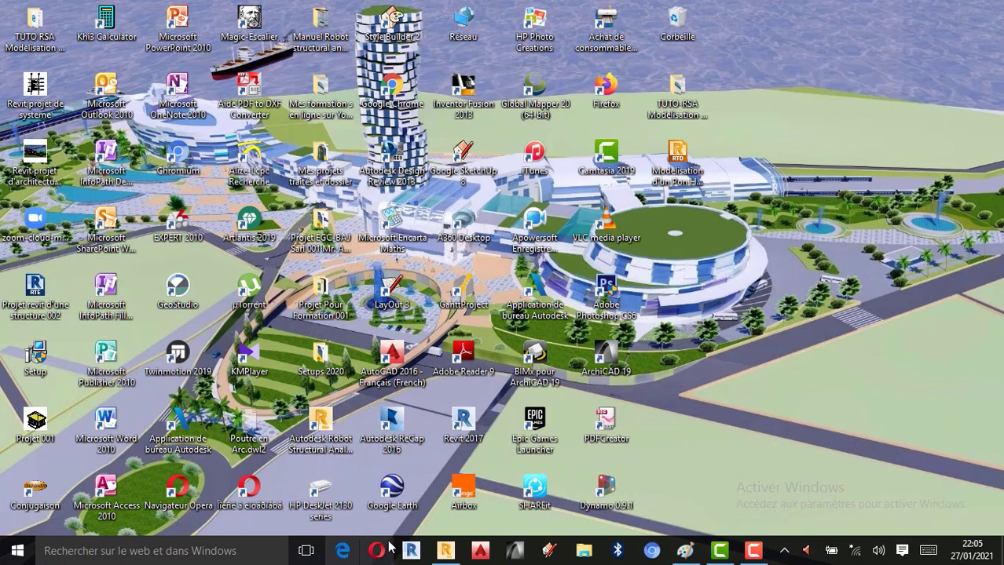
Switch back to Robot Structural Analysis, start defining a new bar and set its type to Câble
left_click(444, 551)
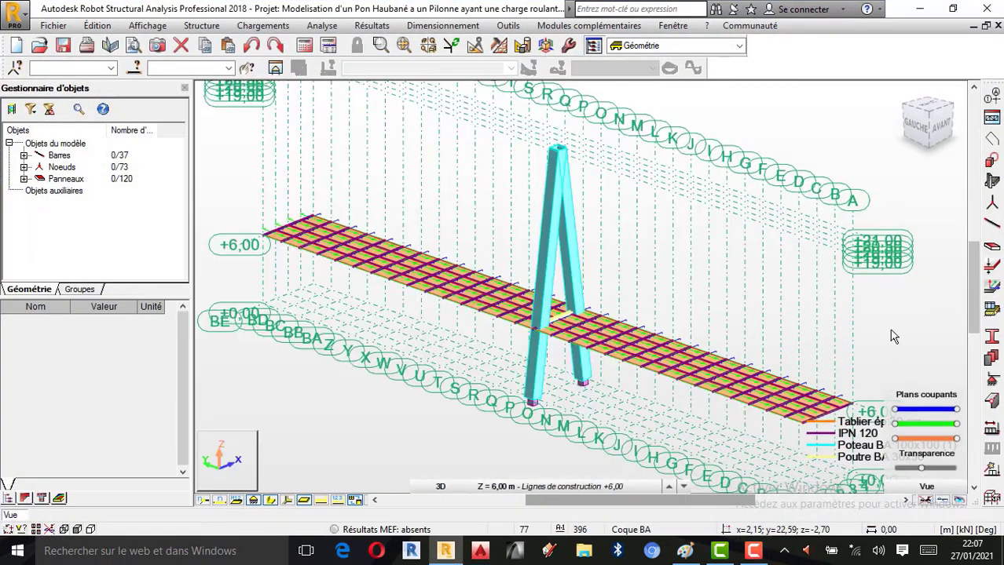
left_click(992, 243)
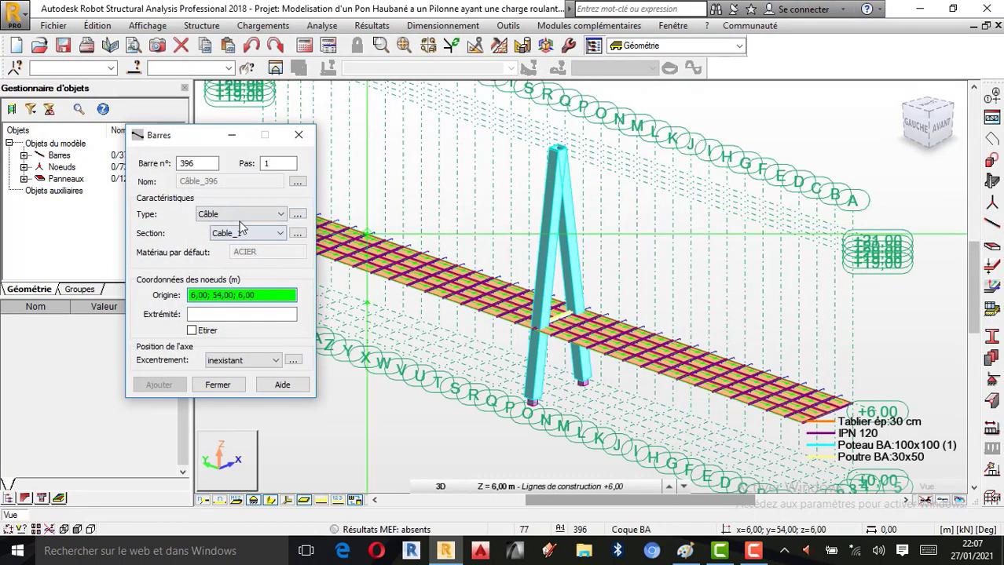
left_click(247, 215)
left_click(221, 237)
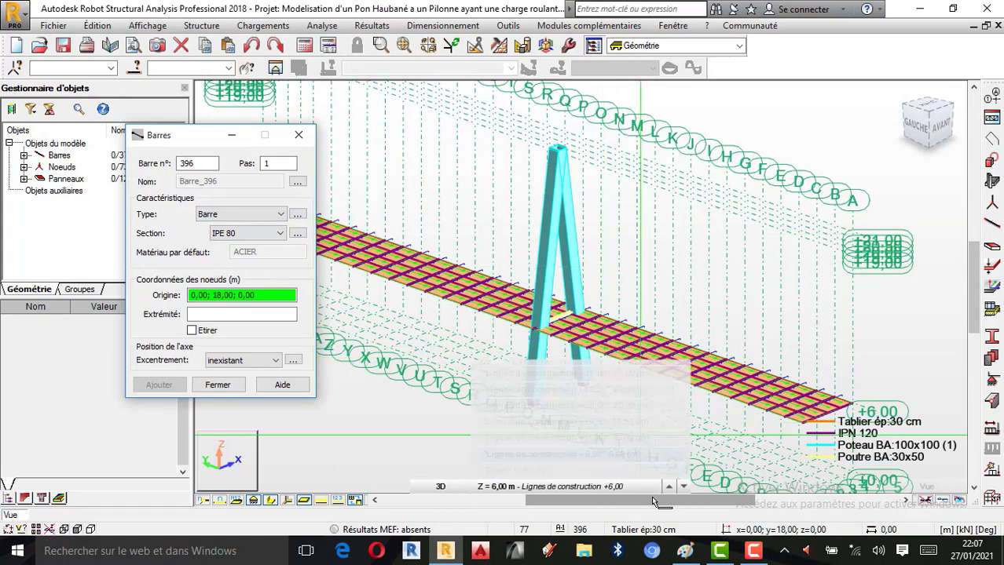
left_click(685, 552)
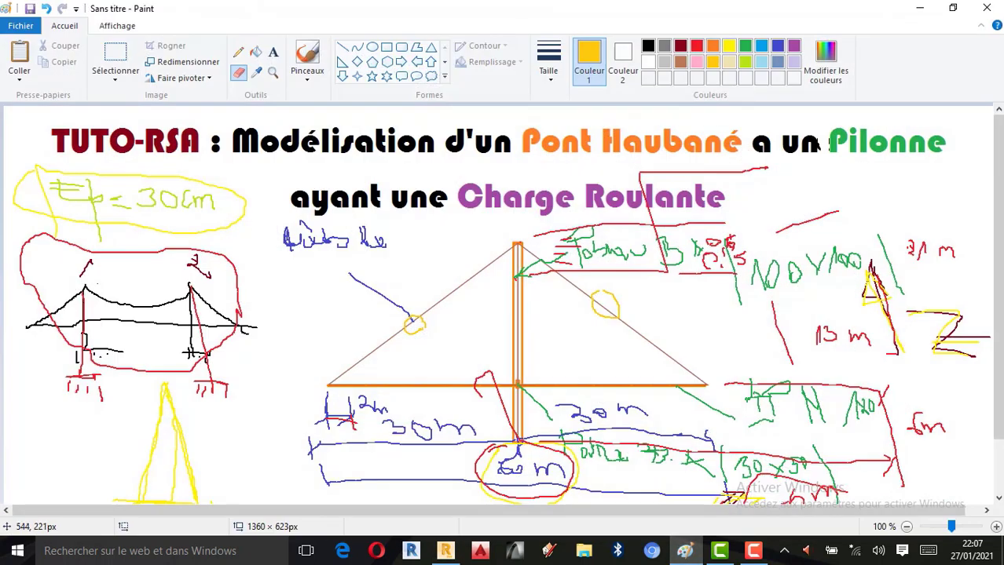
left_click(920, 8)
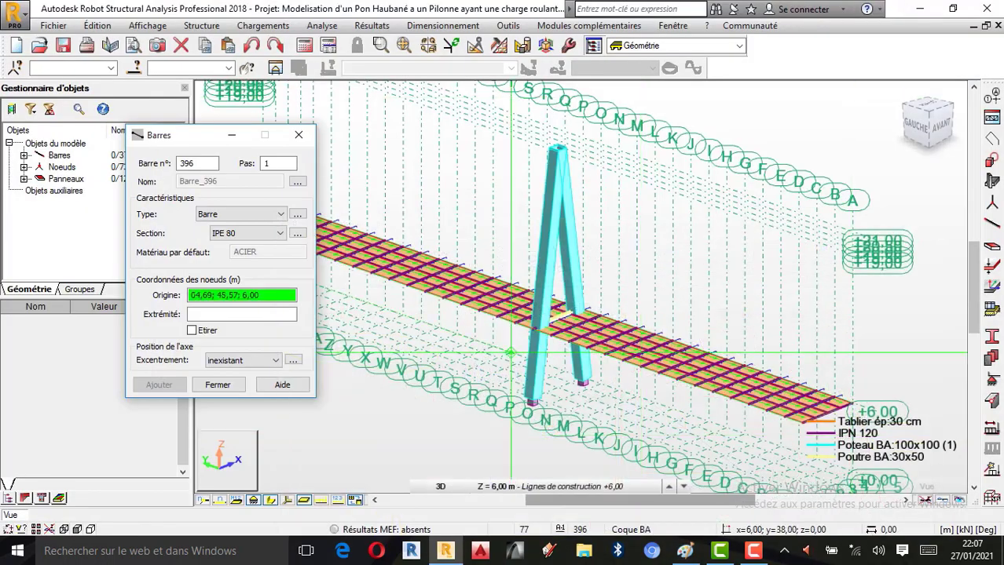
left_click(281, 216)
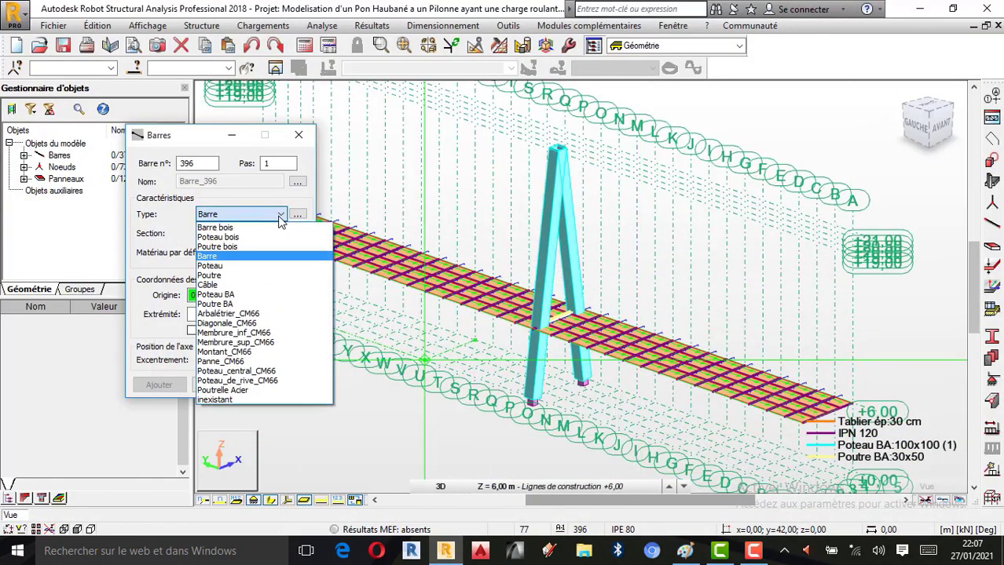
left_click(211, 286)
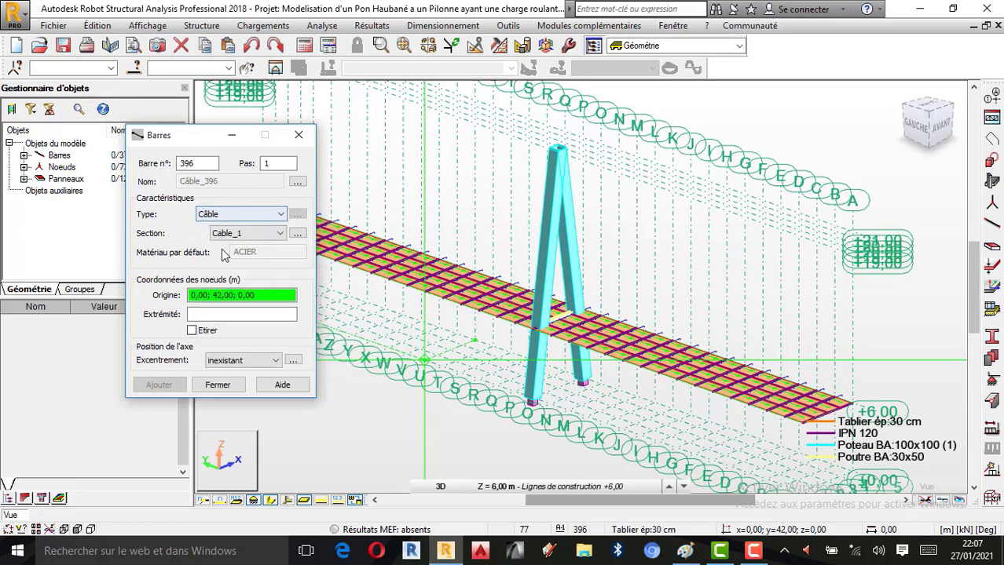
Start a new cable section for the bar and name it Torren(Cable)
left_click(278, 235)
left_click(278, 235)
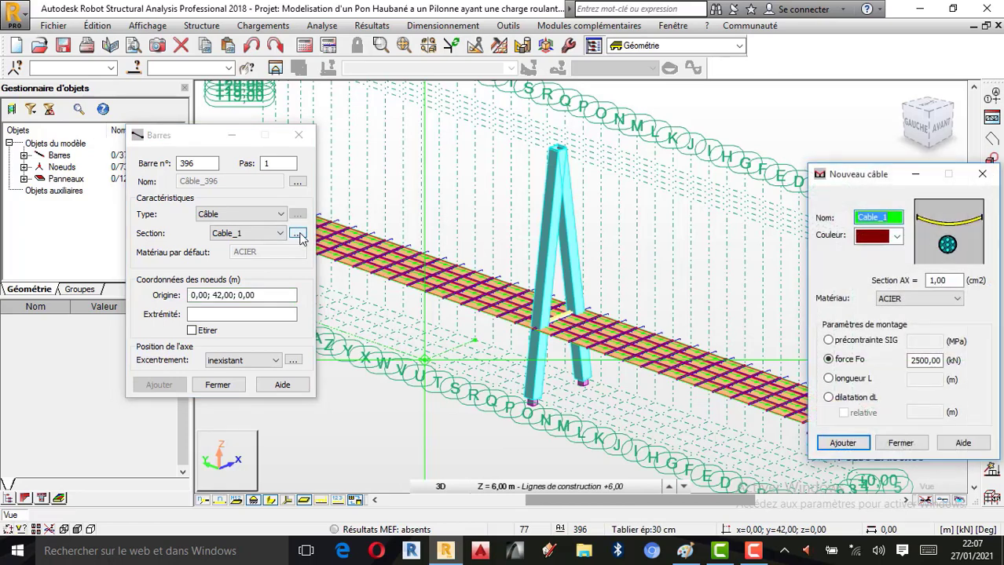
left_click_drag(890, 180, 822, 139)
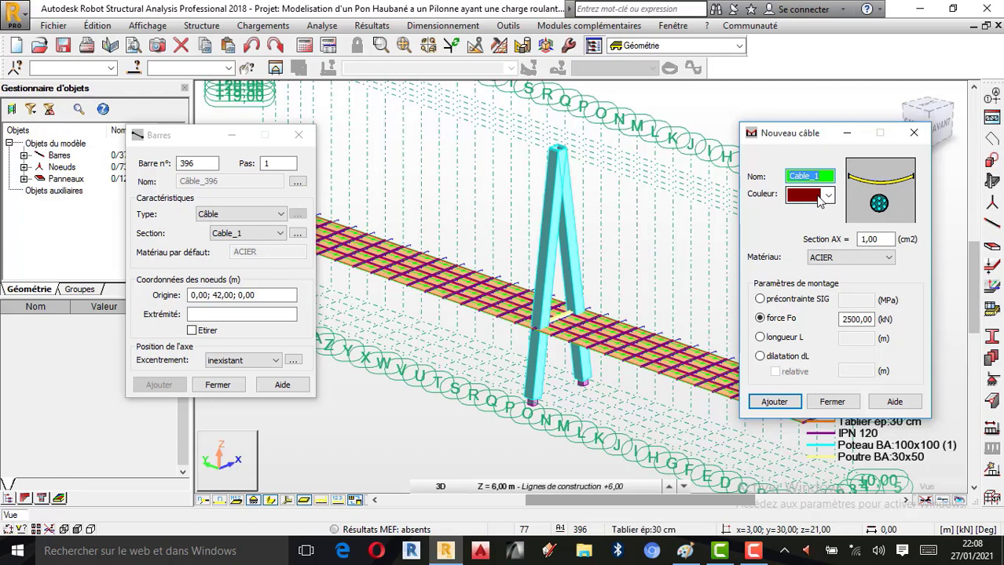
left_click(818, 174)
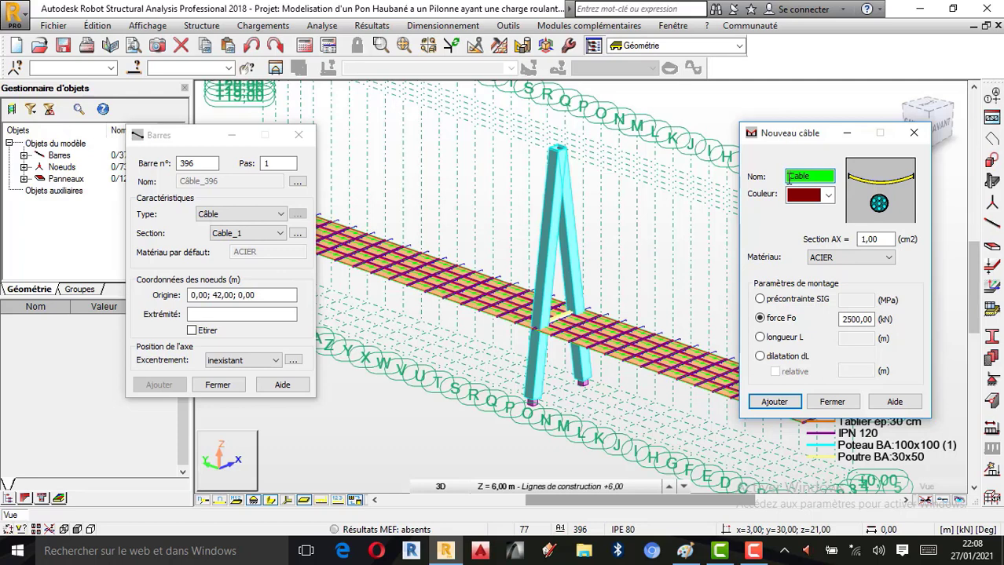
type("rrentCa")
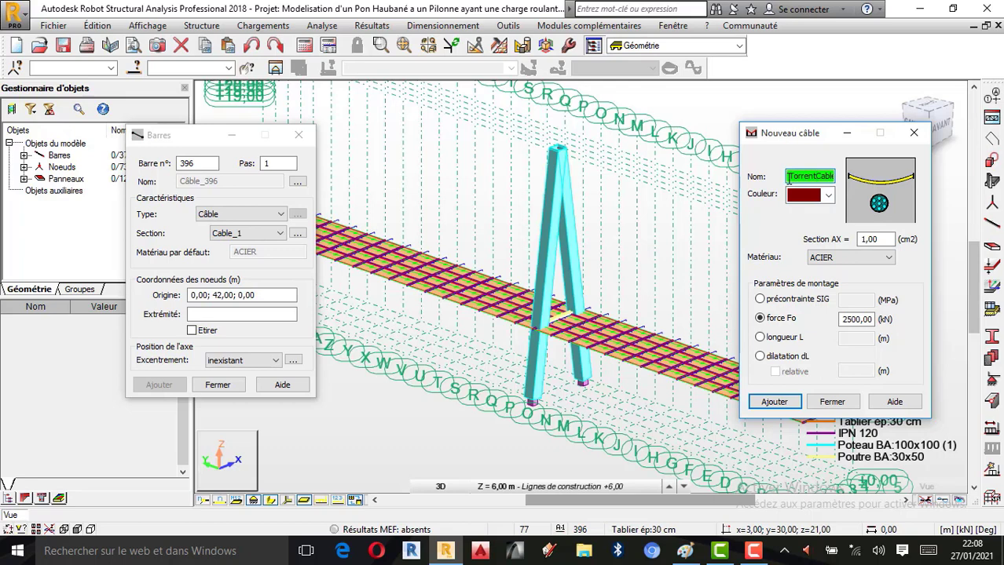
key("BackSpace")
key("Right")
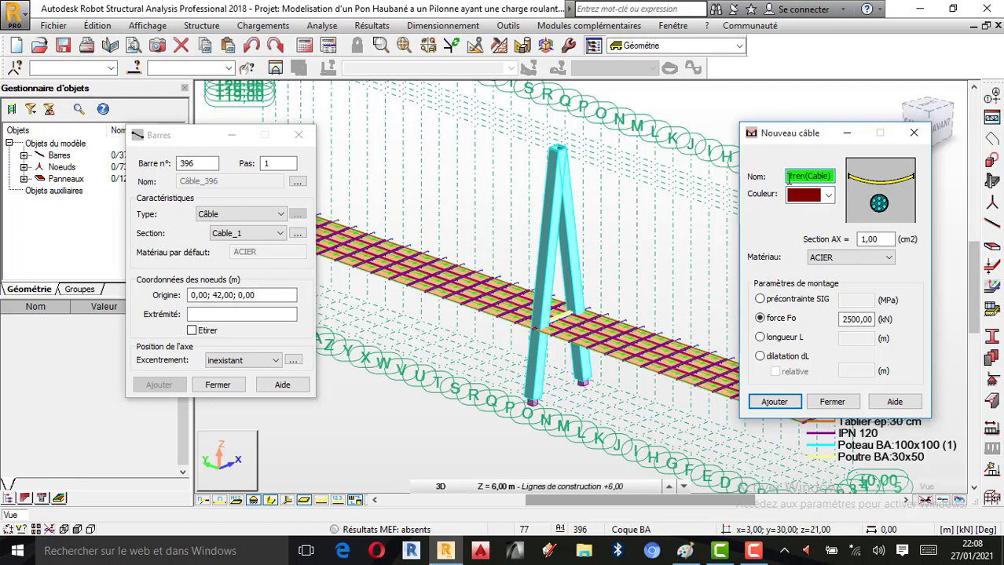
Review the bar type and the new cable's name, section area and available materials
left_click(236, 215)
left_click(238, 216)
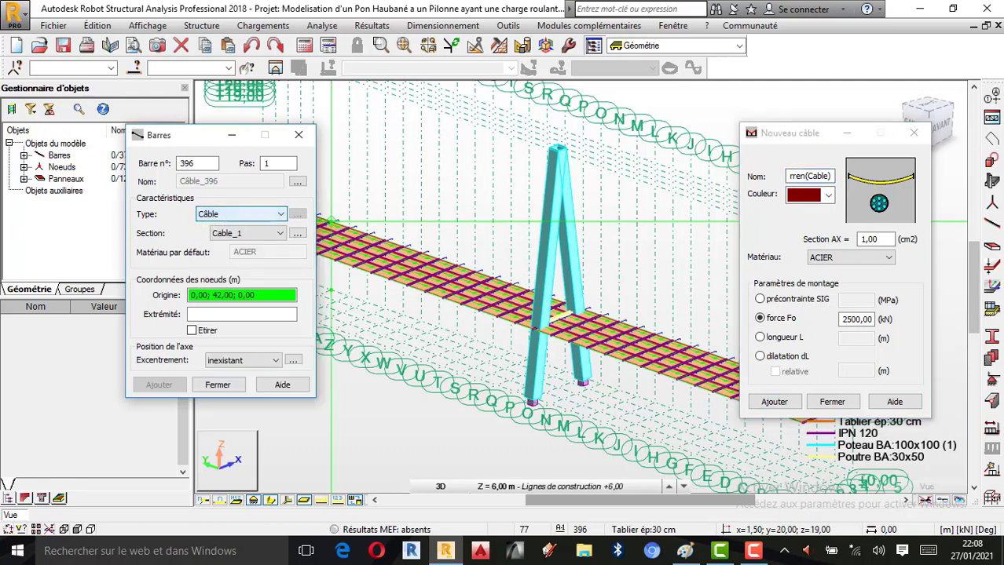
left_click(817, 177)
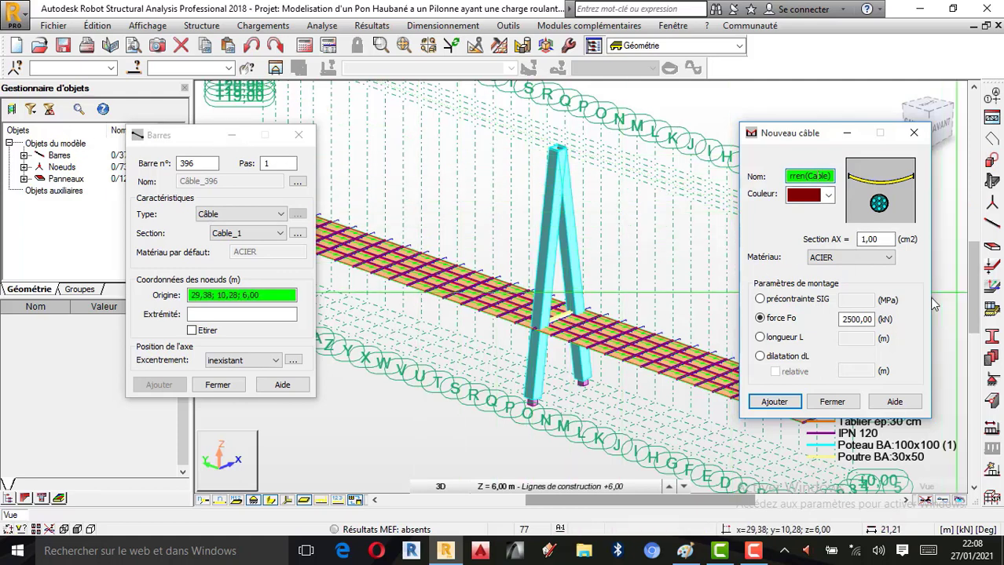
left_click(880, 240)
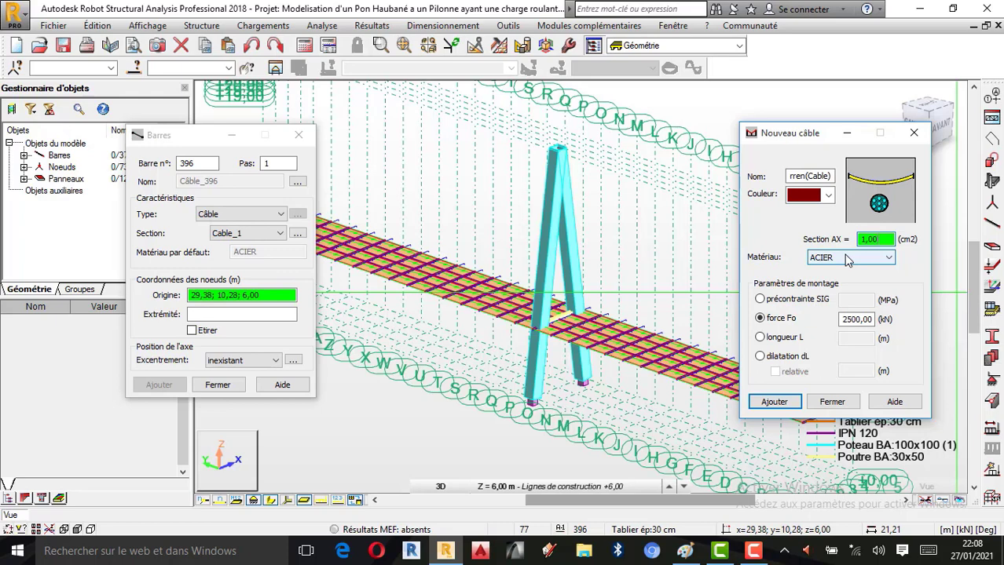
left_click(889, 259)
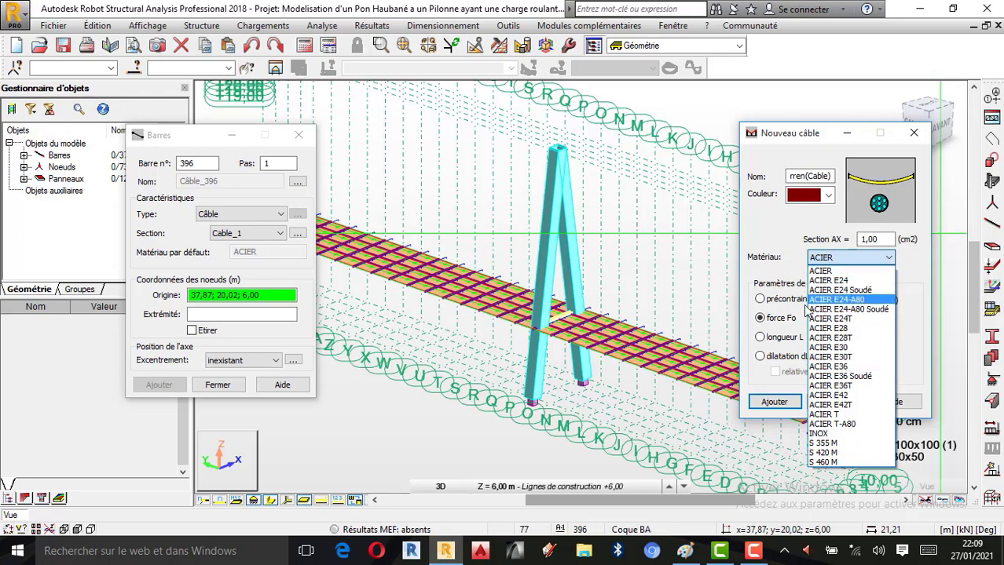
left_click(885, 250)
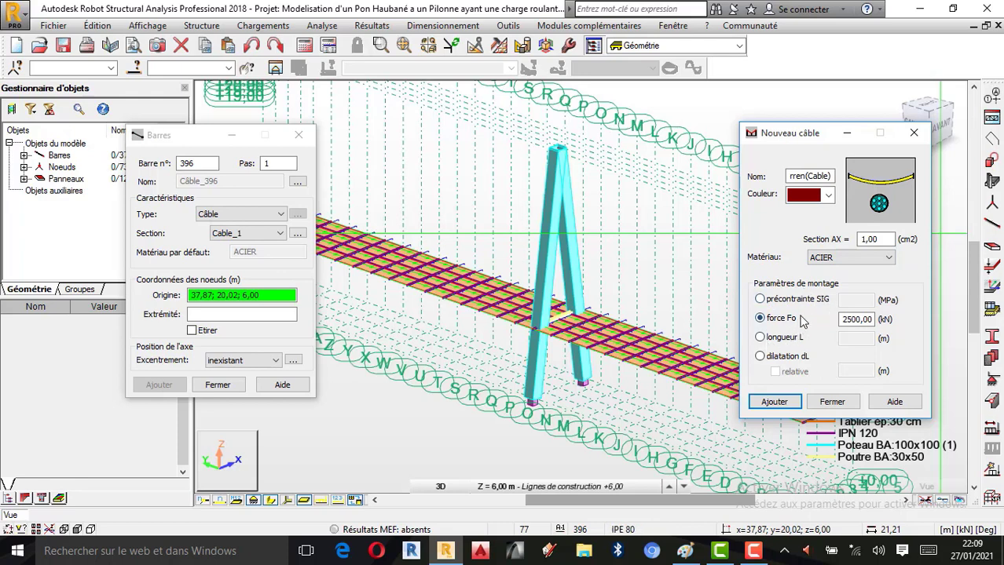
Review the cable's mounting parameters précontrainte SIG, longueur L and dilatation dL, ending with force Fo selected
left_click(760, 300)
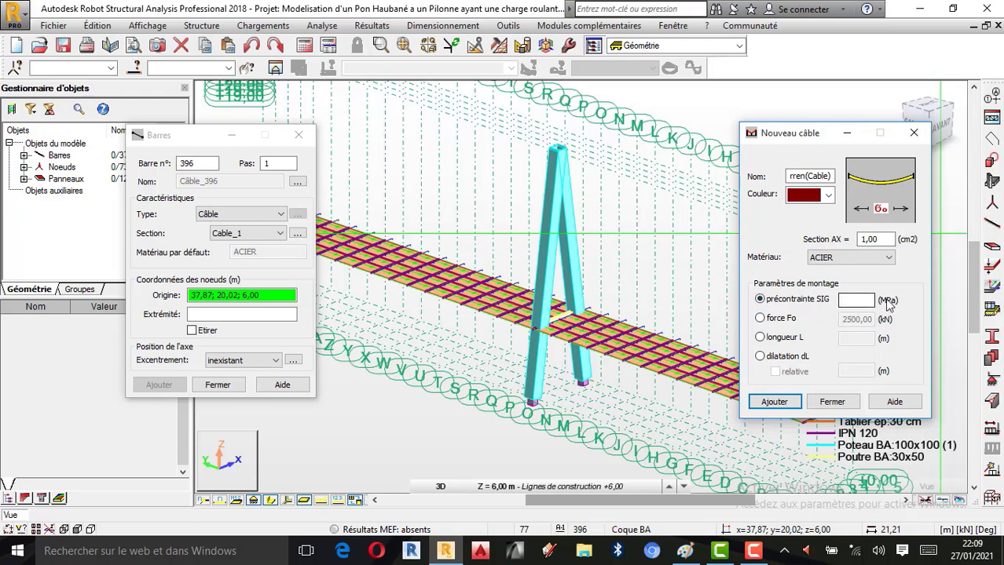
left_click(760, 337)
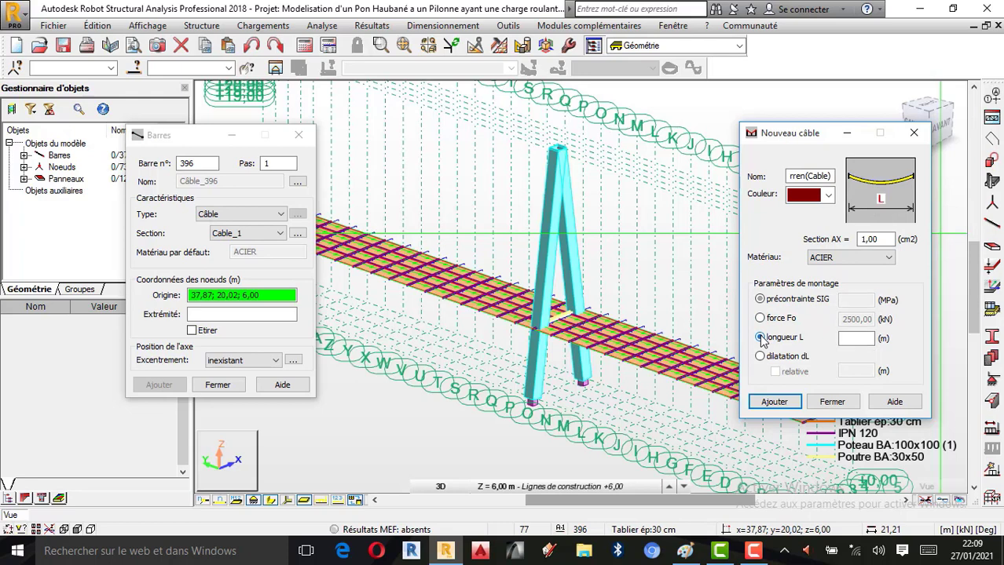
left_click(759, 357)
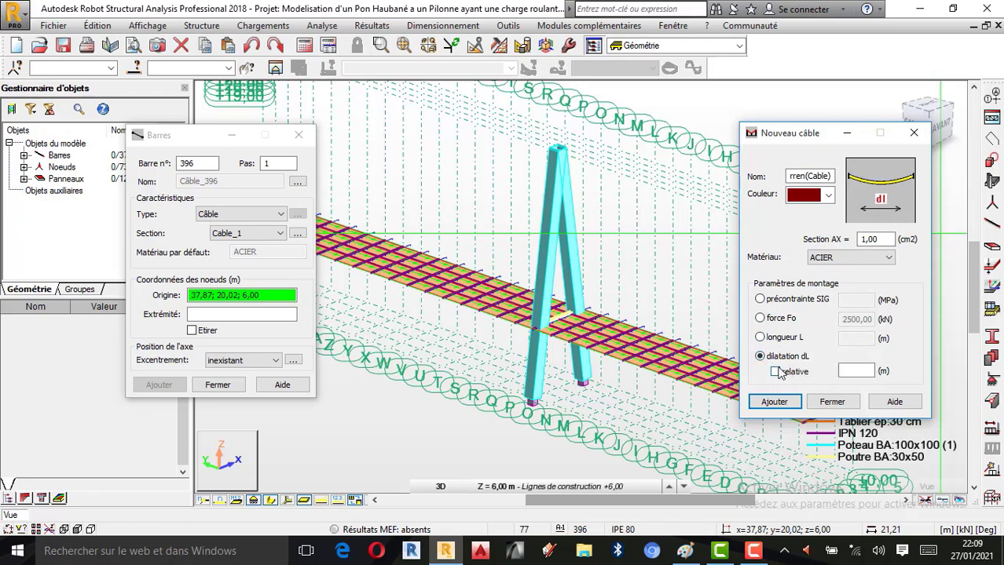
left_click(761, 319)
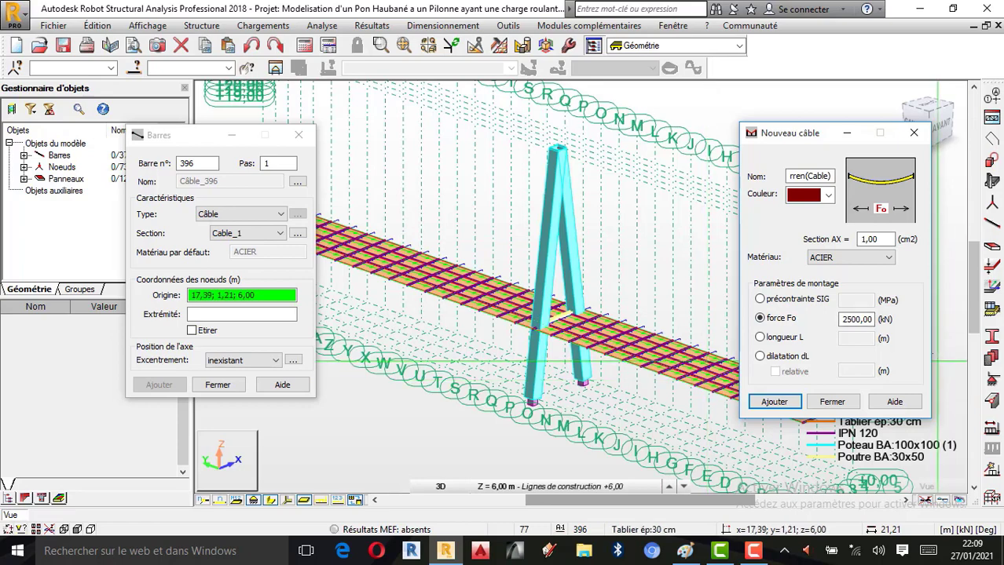
Look up the force units in the job preferences and close them without changes
left_click(508, 26)
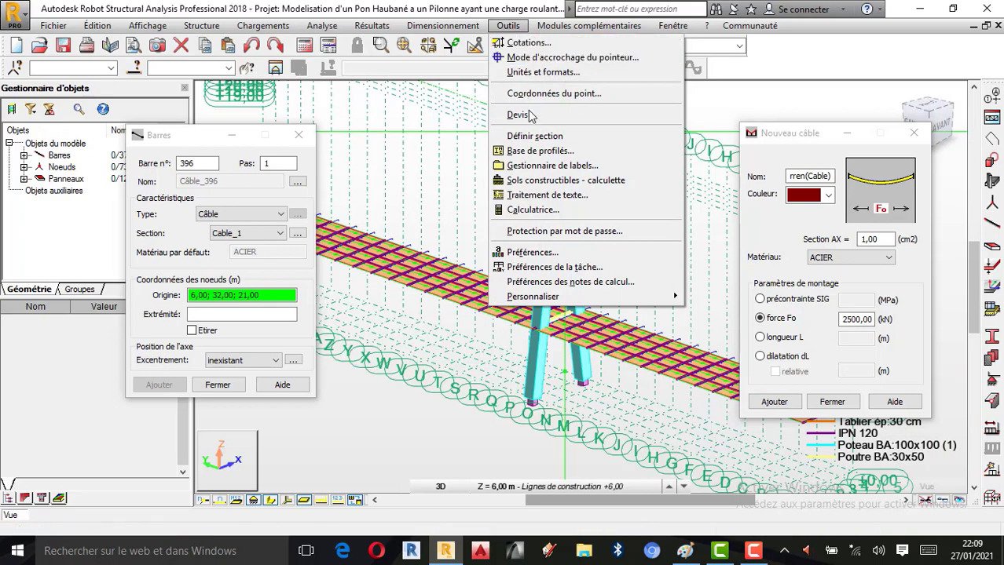
left_click(556, 73)
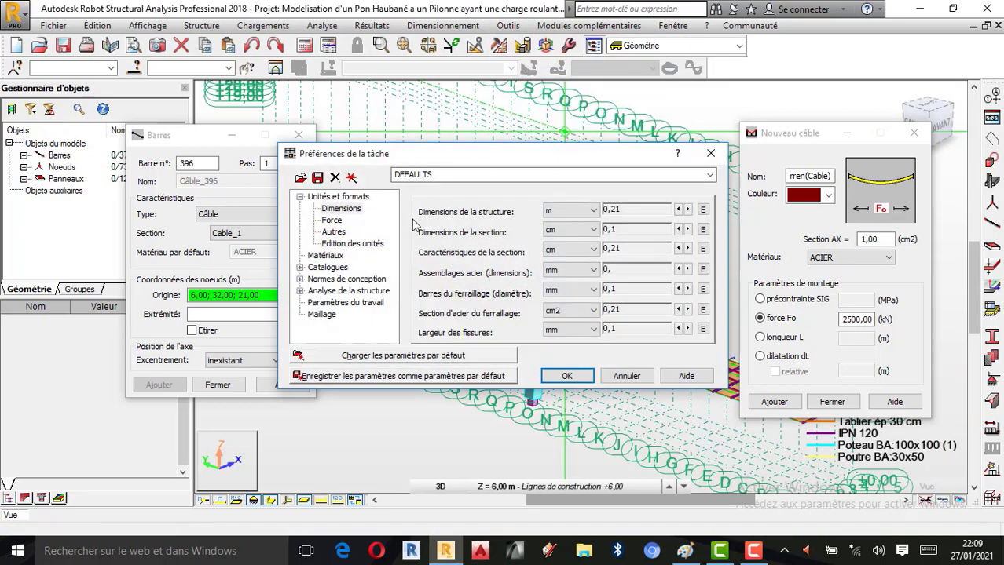
left_click(342, 222)
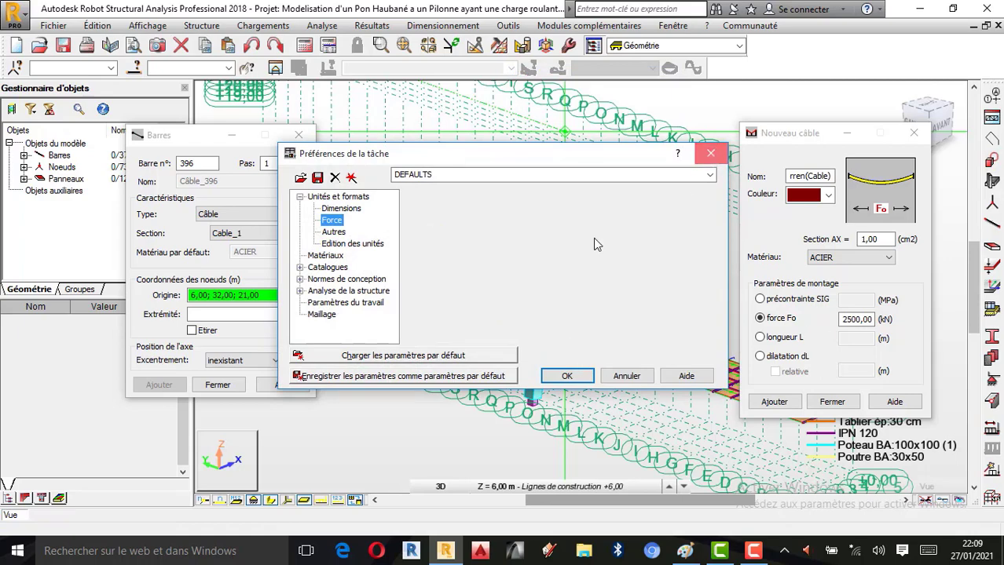
left_click(710, 153)
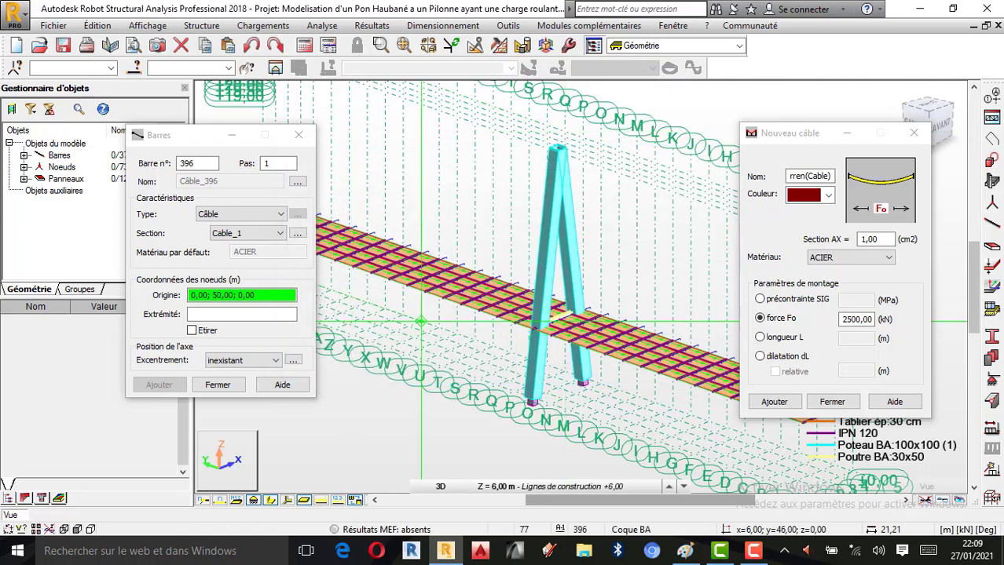
Add the Torren(Cable) section to the available sections, close its definition and hide the bars' section shapes in the 3D view
left_click(774, 402)
left_click(832, 401)
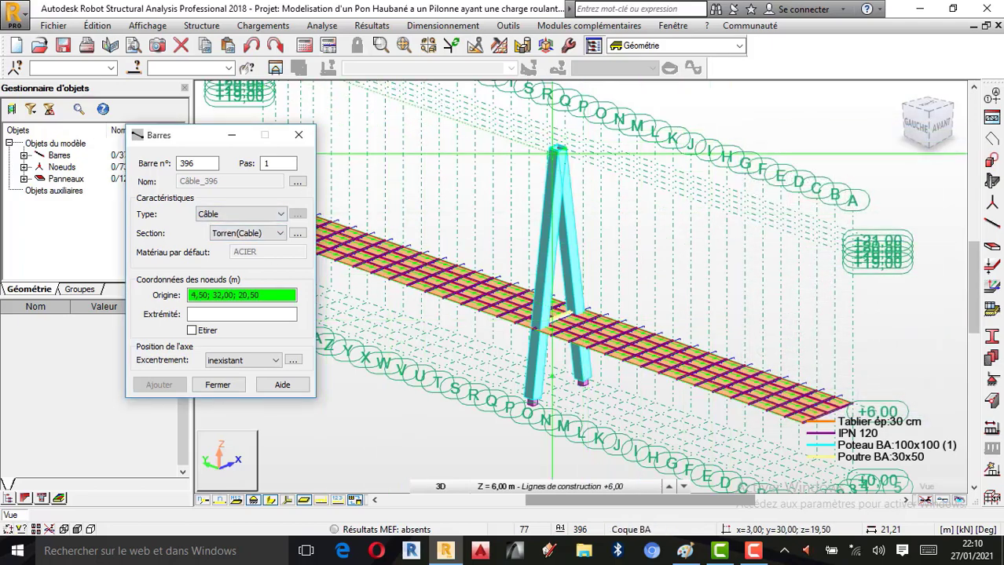
scroll(300, 475, "down", 1)
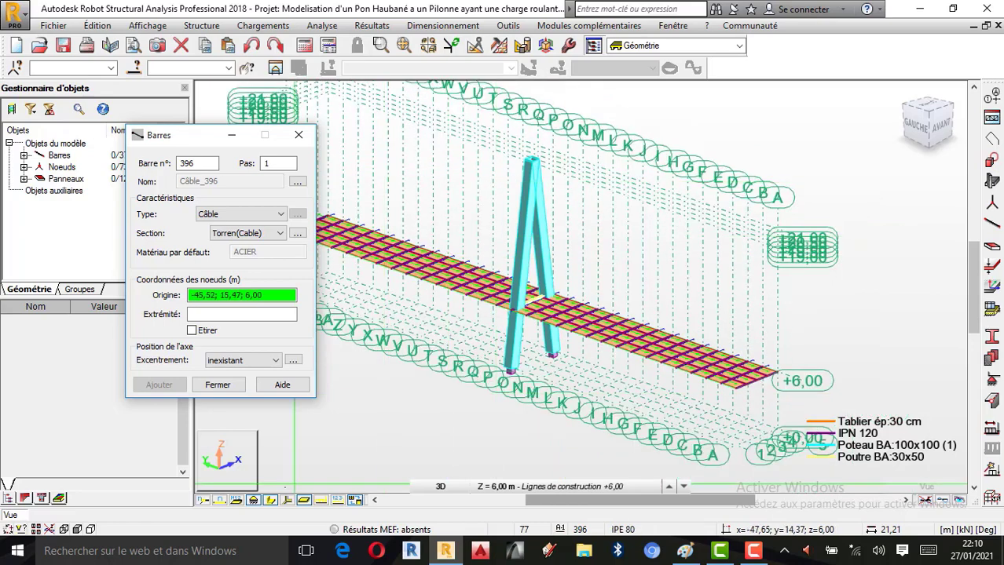
left_click(269, 501)
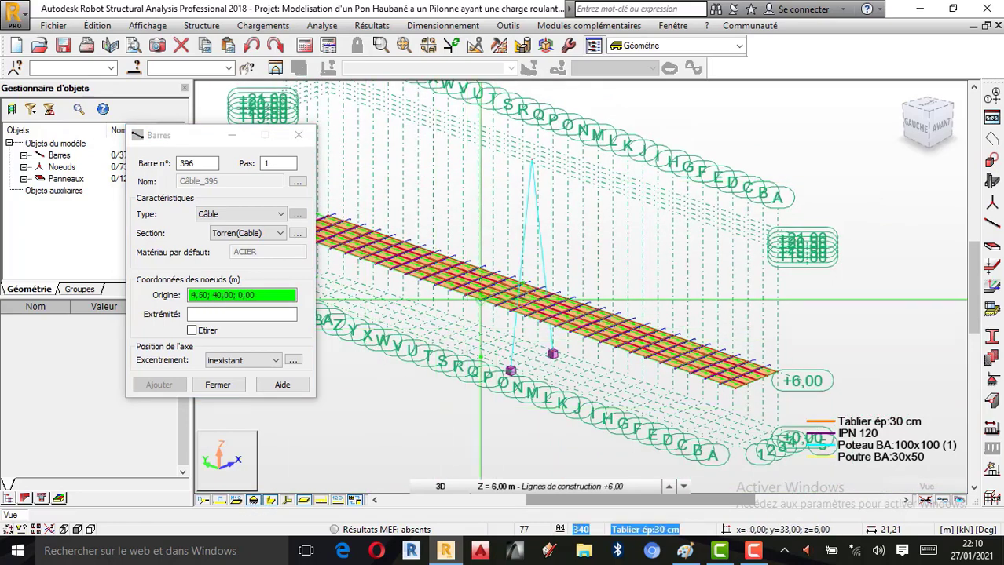
Draw a Torren(Cable) cable from the deck corner at 0,00; 0,00; 6,00 to the pylon top at 3,00; 30,00; 21,00
scroll(518, 181, "up", 3)
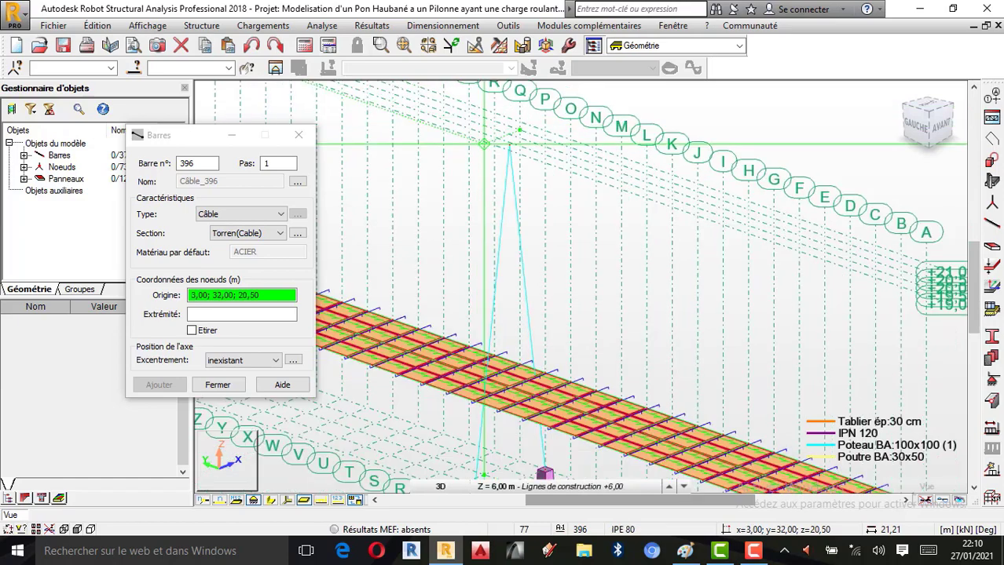
scroll(485, 144, "down", 1)
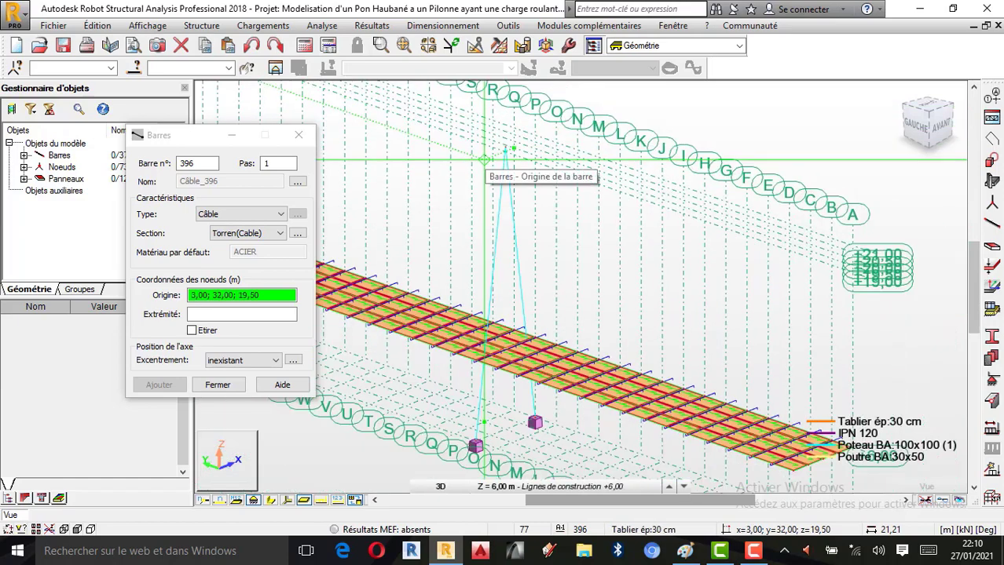
scroll(485, 159, "down", 1)
scroll(679, 382, "up", 2)
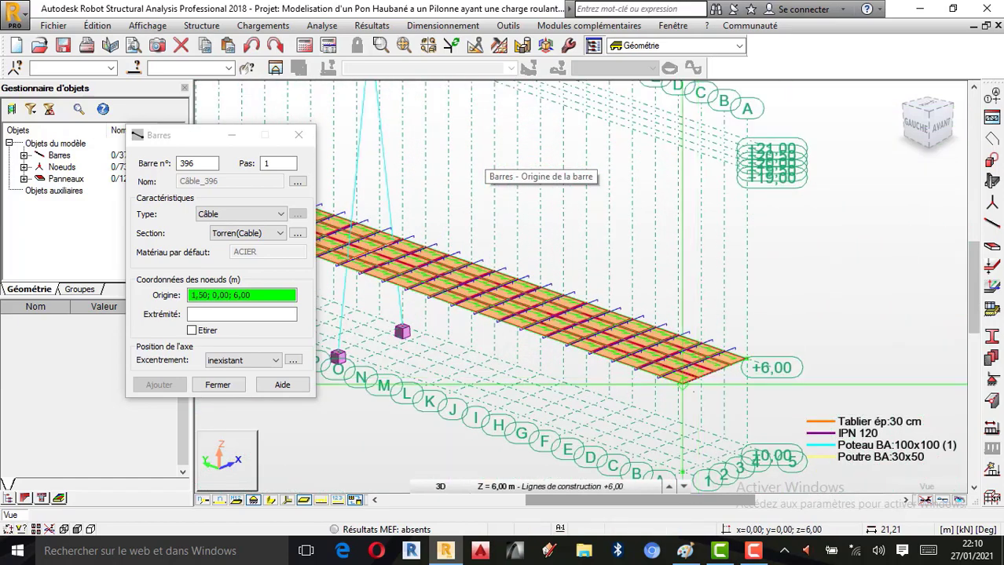
scroll(679, 383, "up", 2)
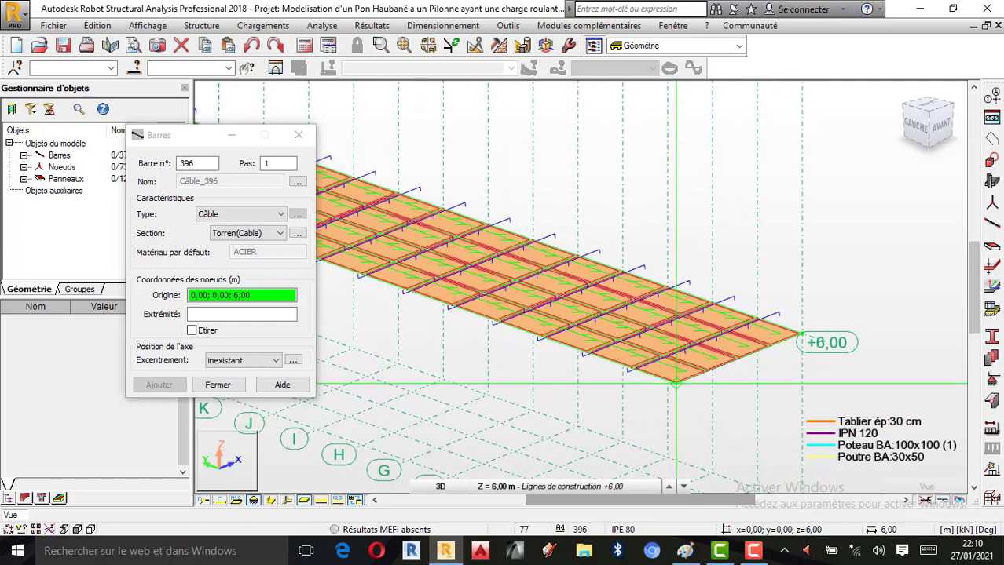
left_click(676, 383)
scroll(675, 382, "down", 3)
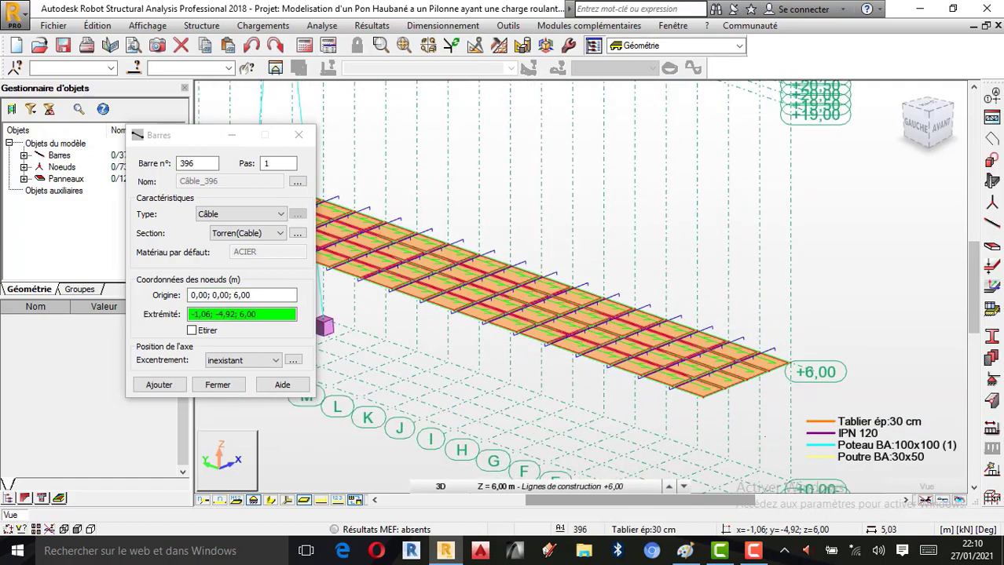
scroll(566, 228, "up", 3)
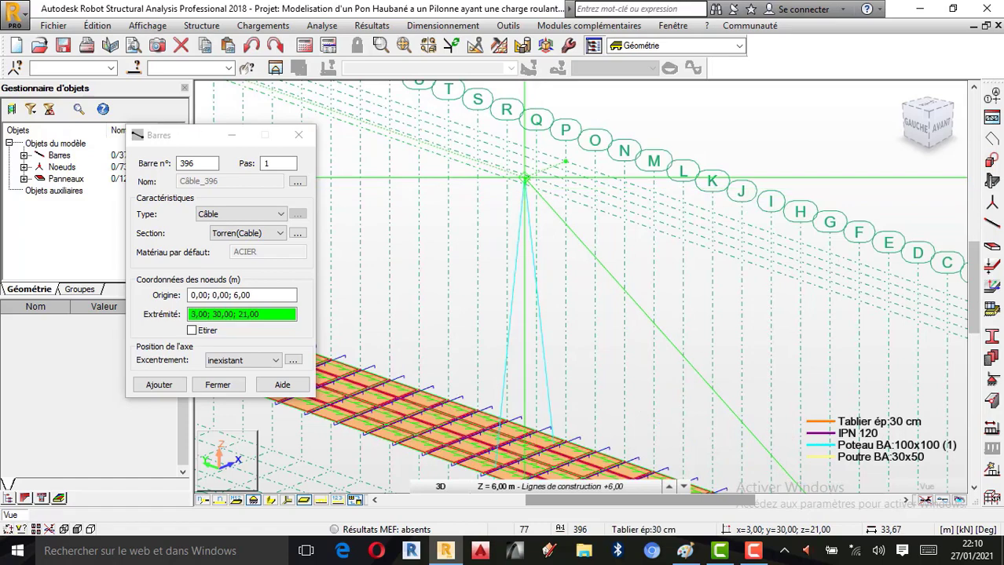
left_click(525, 180)
Turn on Etirer and draw a second cable from the pylon top to the deck corner at 6,00; 0,00; 6,00
left_click(192, 330)
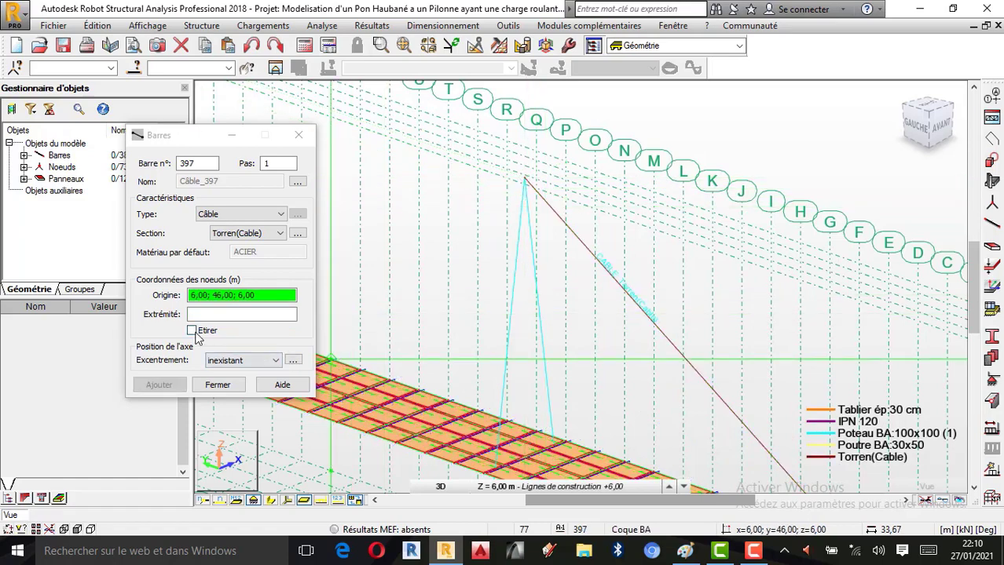
scroll(426, 213, "down", 2)
scroll(426, 213, "down", 1)
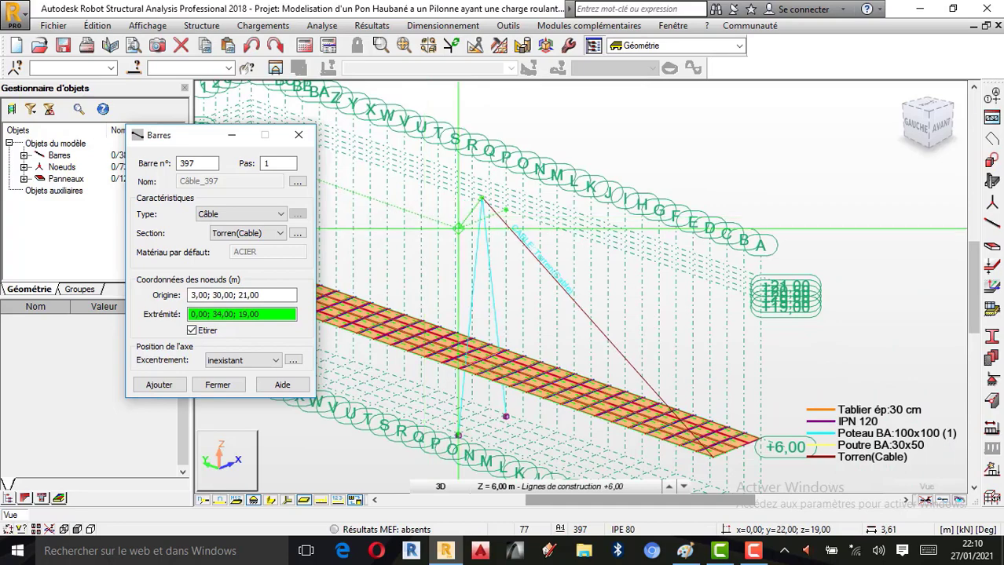
scroll(754, 441, "up", 4)
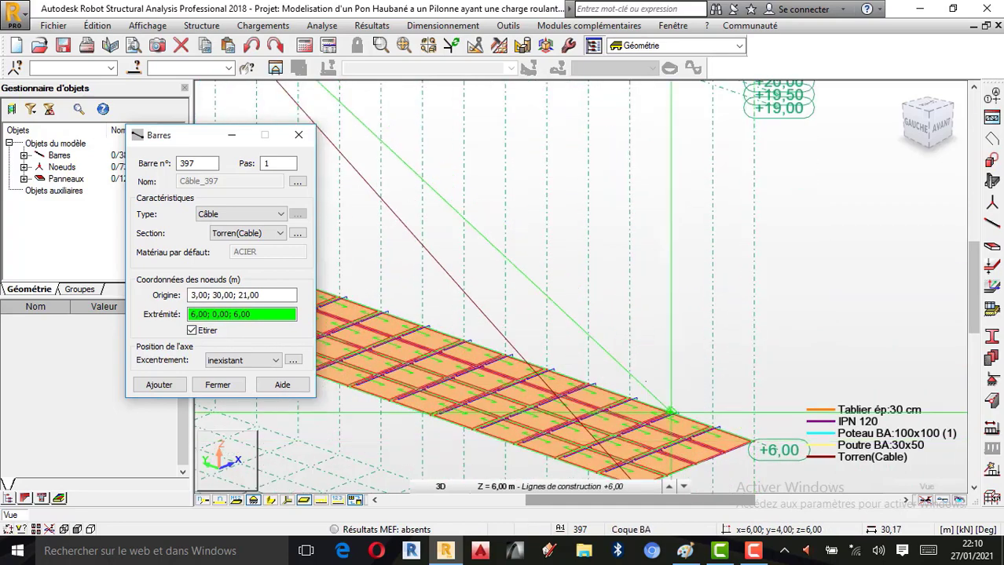
scroll(746, 435, "up", 3)
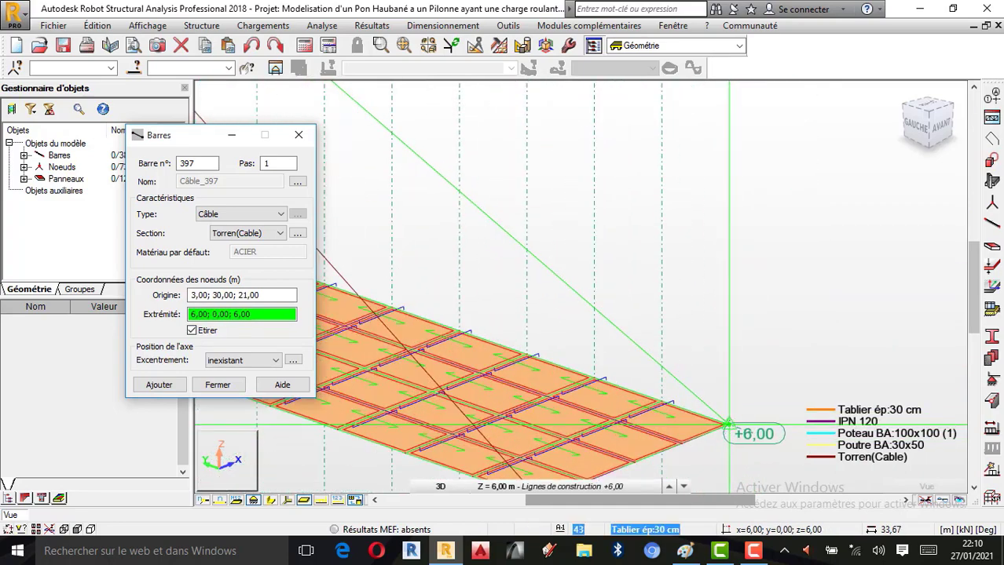
left_click(729, 425)
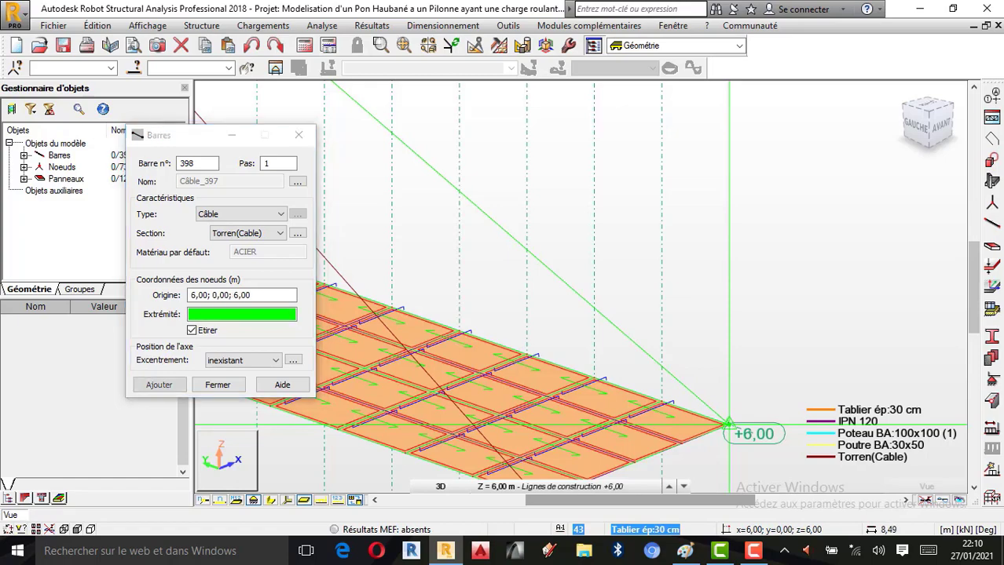
Turn off Etirer and draw a cable from the far deck corner at 0,00; 60,00; 6,00 to the pylon top at 3,00; 30,00; 21,00
scroll(777, 416, "down", 5)
scroll(829, 407, "down", 2)
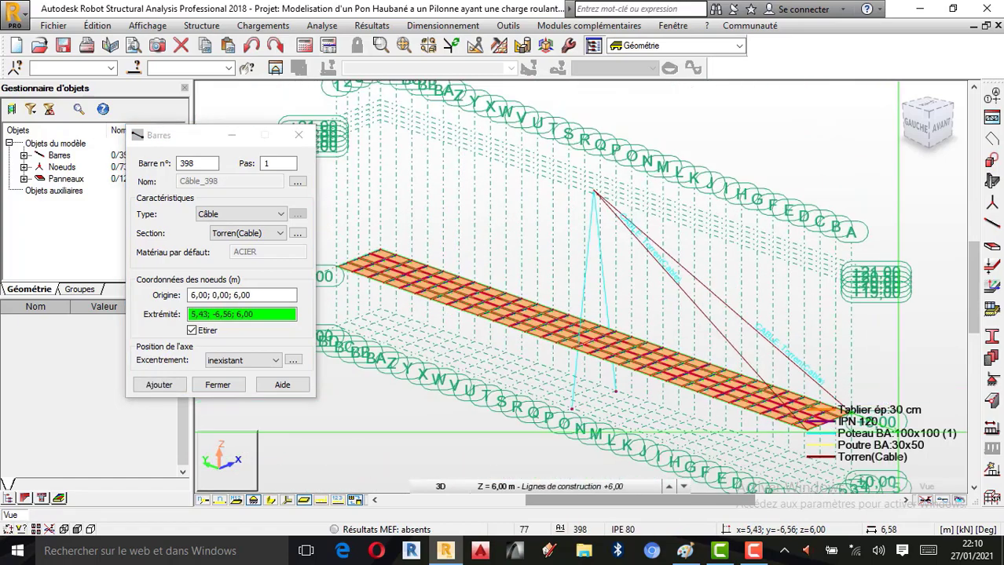
scroll(557, 309, "up", 3)
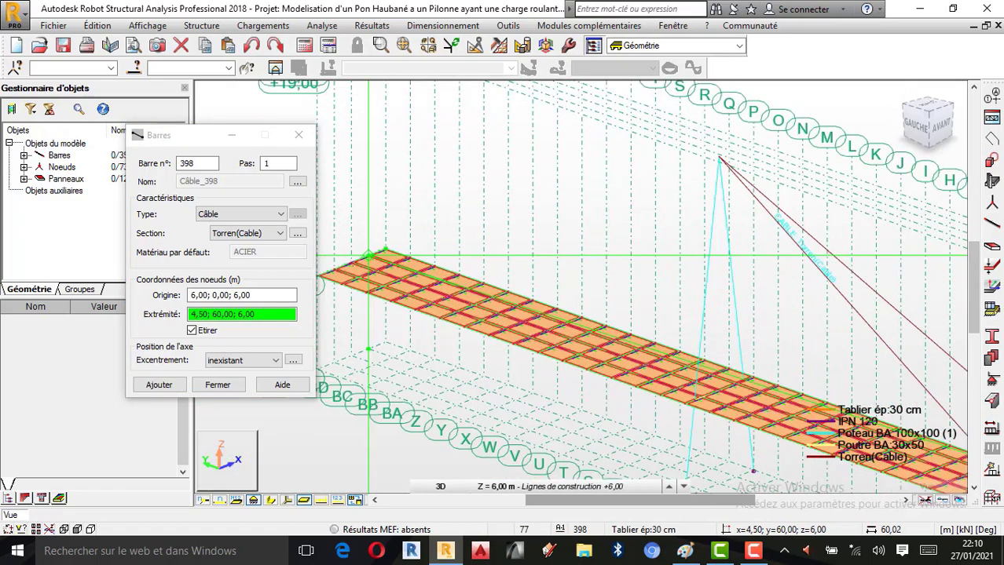
scroll(557, 308, "down", 2)
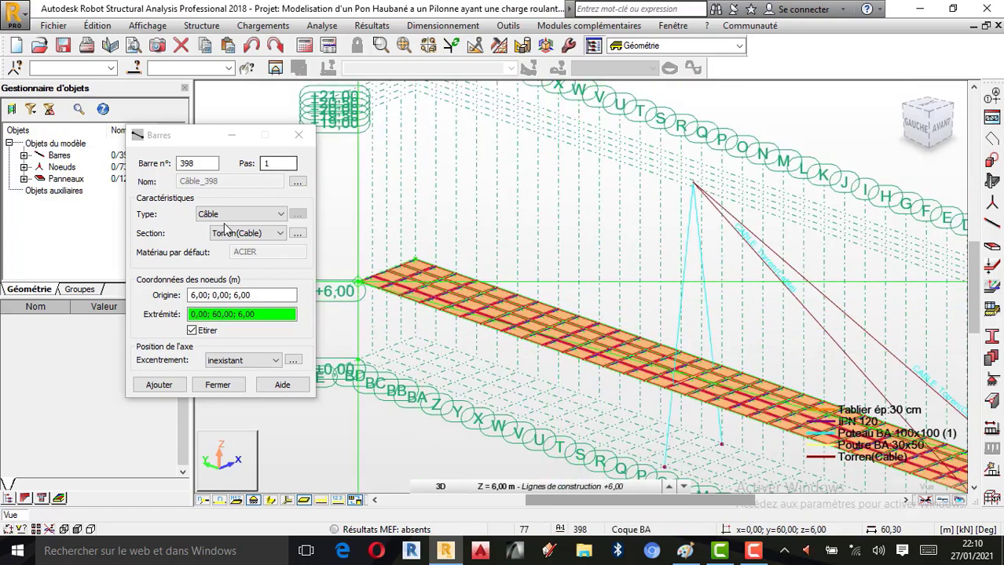
left_click(193, 331)
scroll(583, 306, "down", 2)
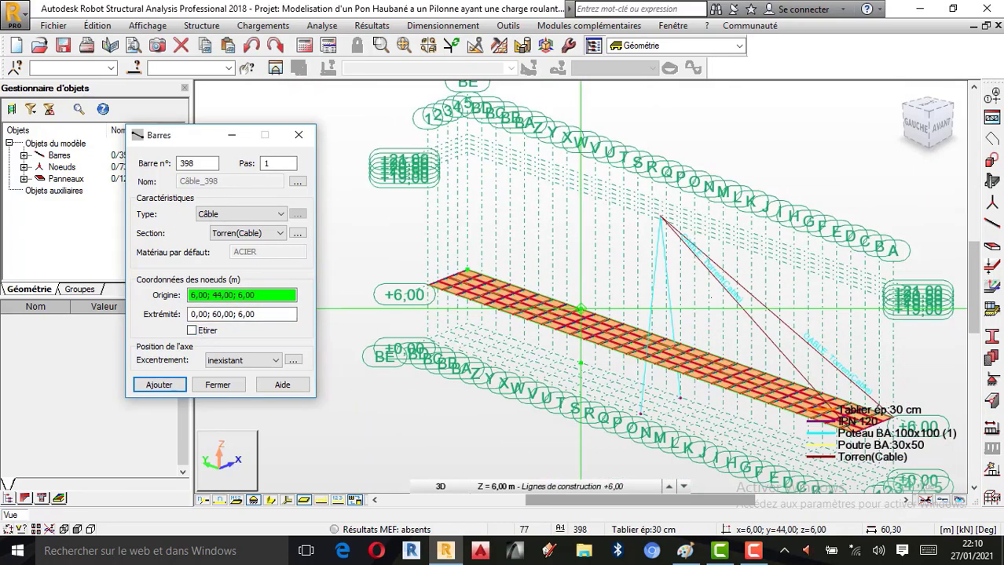
scroll(457, 275, "up", 5)
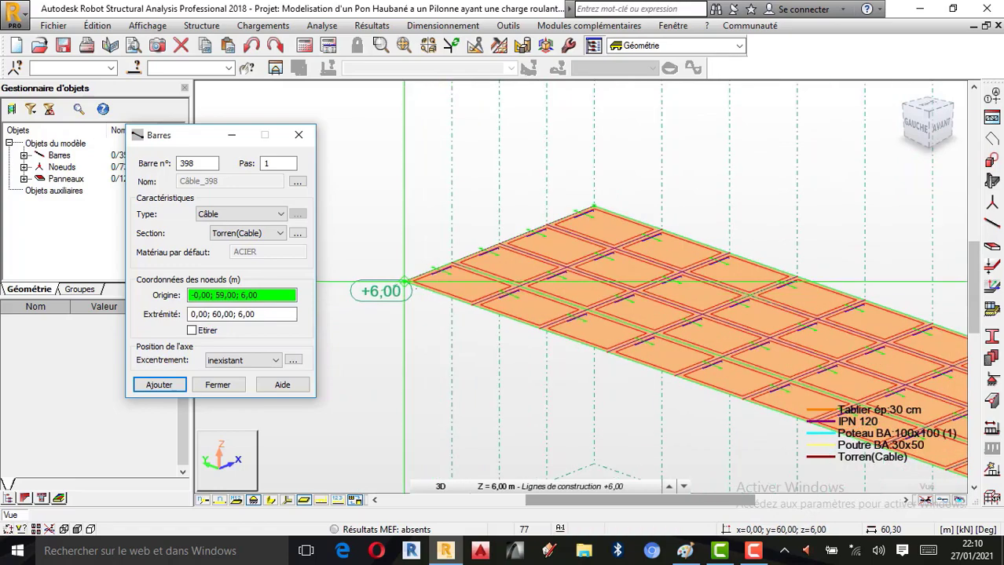
left_click(399, 277)
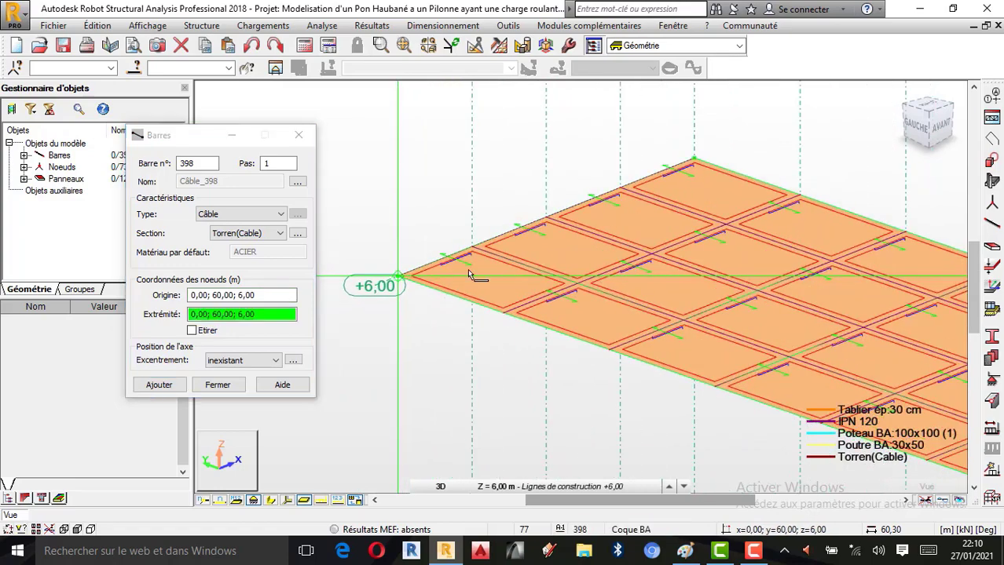
scroll(393, 279, "up", 2)
scroll(393, 279, "up", 3)
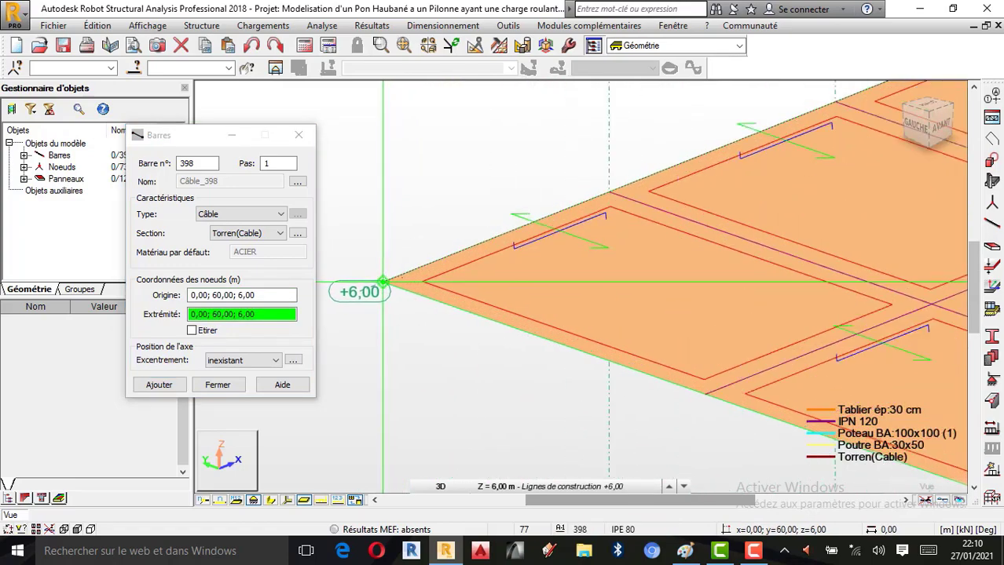
scroll(367, 211, "down", 5)
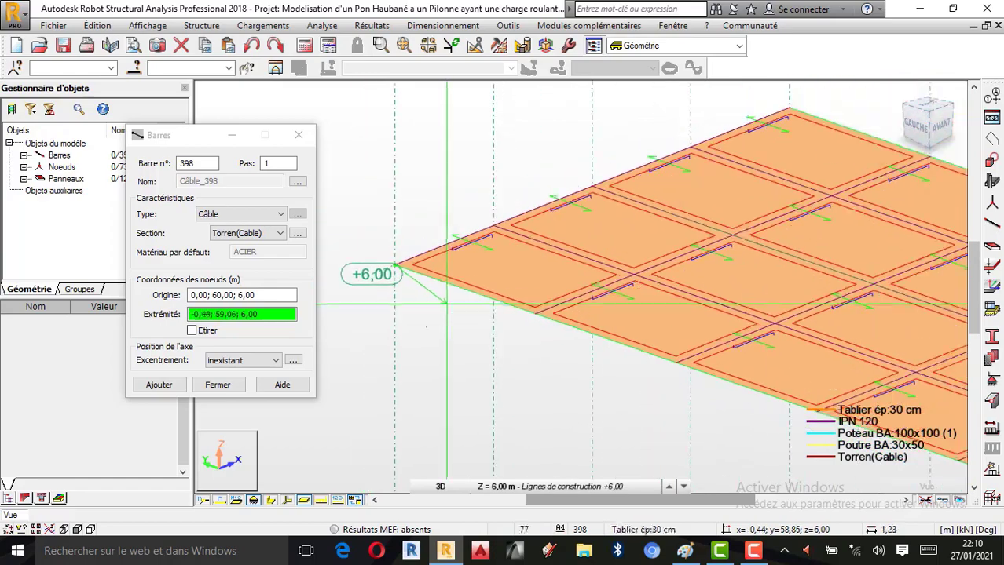
scroll(351, 236, "down", 2)
scroll(613, 184, "up", 5)
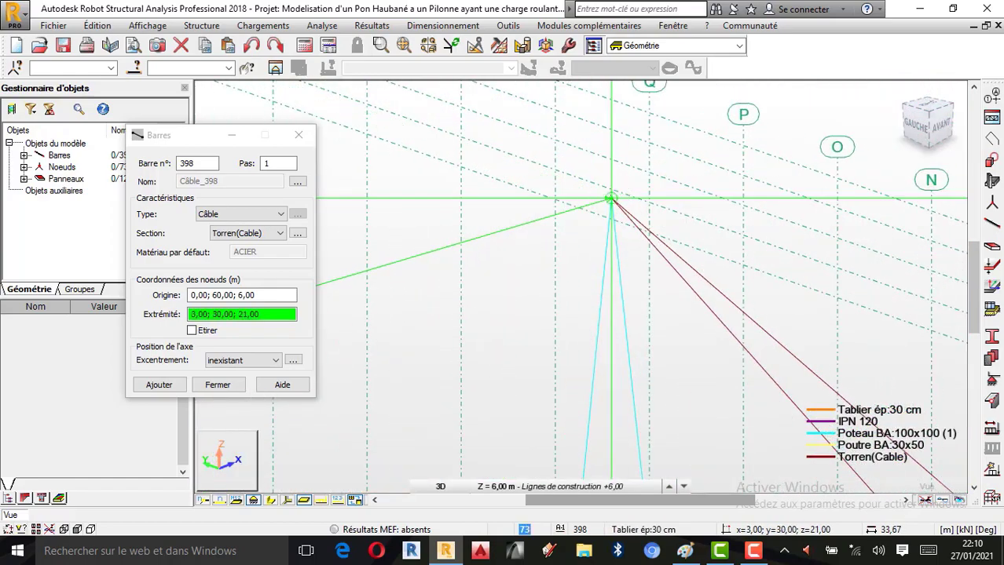
left_click(610, 199)
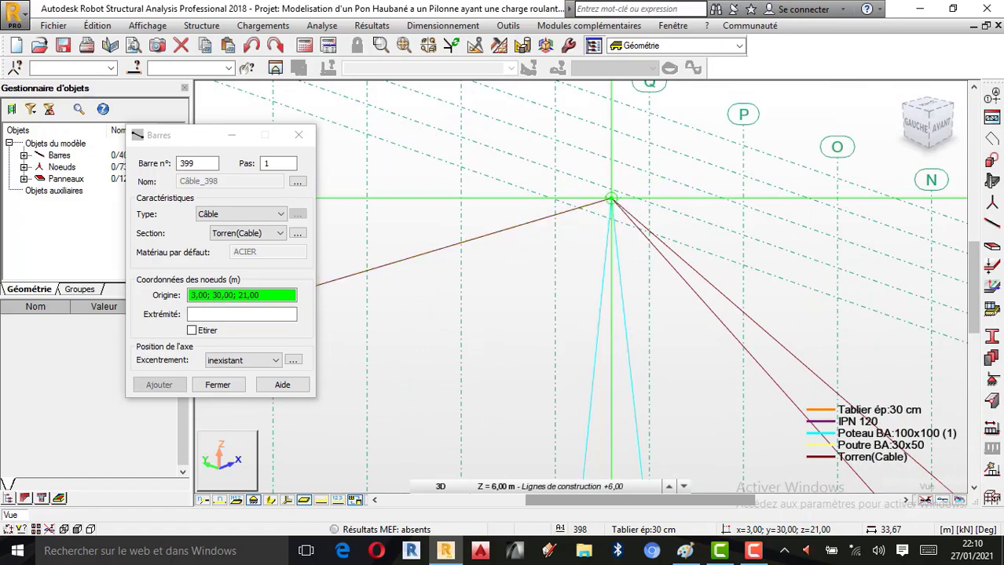
Turn on Etirer and draw a Torren(Cable) cable from the pylon top to the far deck corner at 6,00; 60,00; 6,00
left_click(194, 331)
scroll(730, 350, "down", 7)
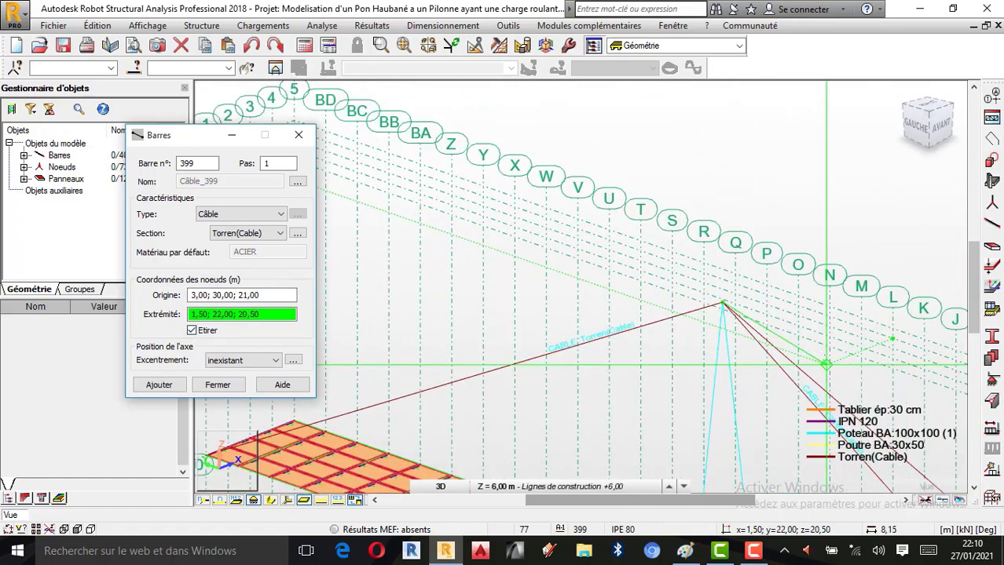
scroll(462, 410, "up", 6)
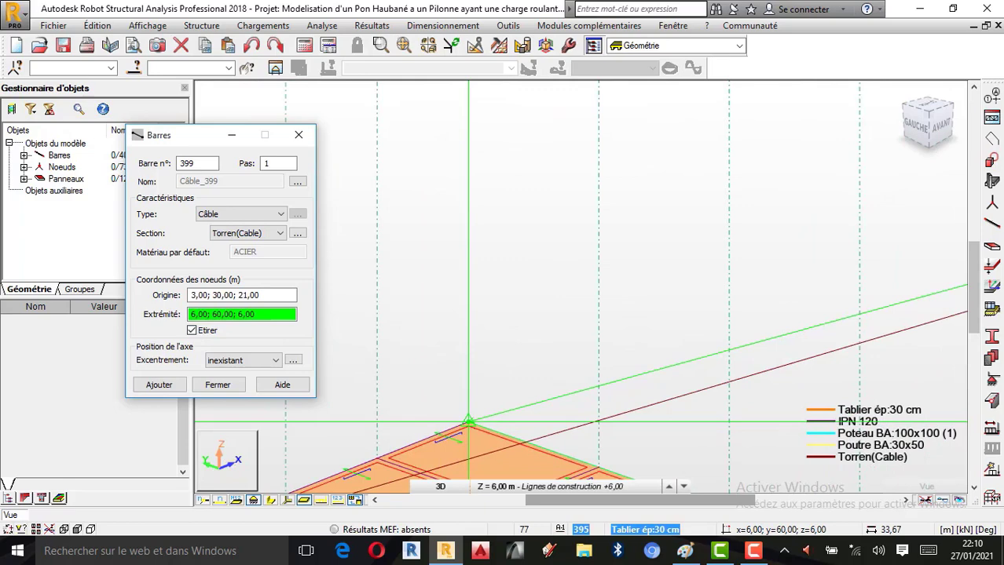
scroll(461, 409, "up", 1)
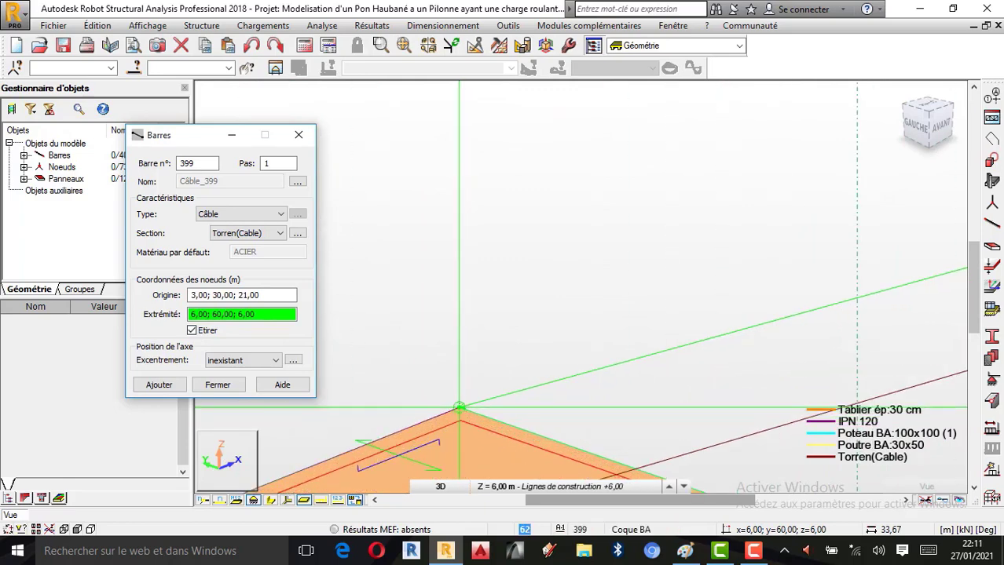
left_click(459, 408)
scroll(459, 409, "down", 5)
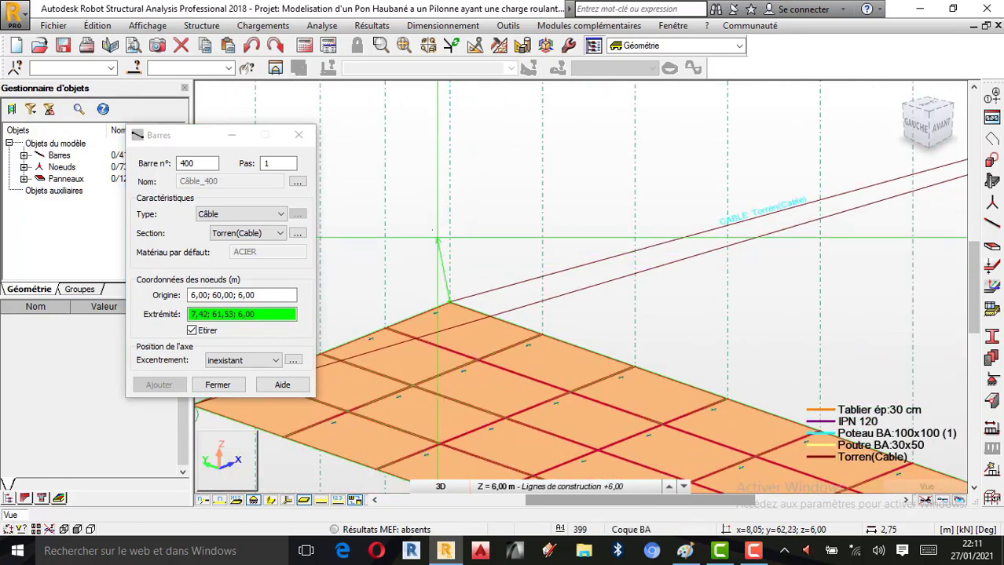
scroll(433, 228, "down", 3)
Turn off Etirer and close the bar definition
left_click(192, 330)
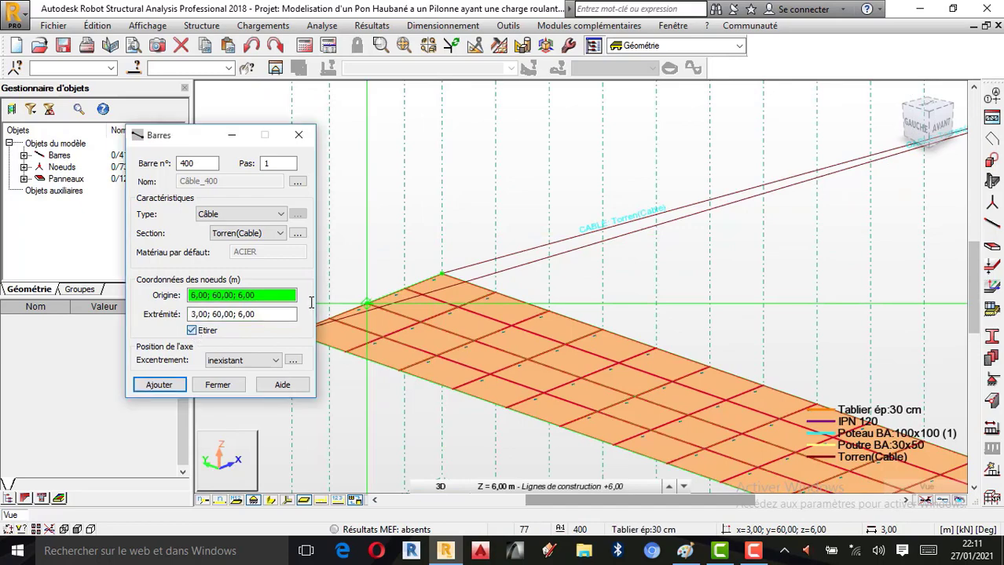
scroll(471, 168, "down", 2)
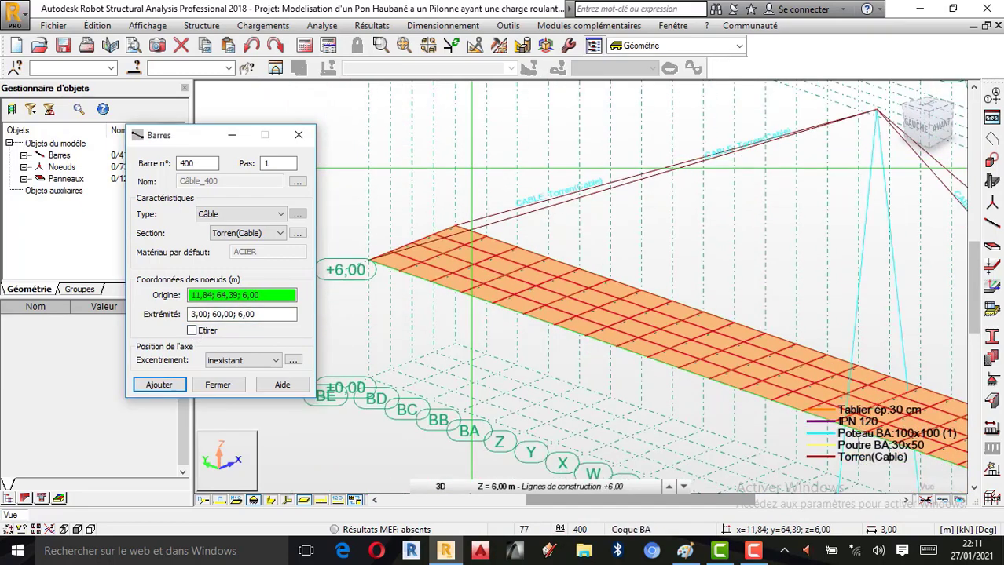
scroll(471, 167, "down", 3)
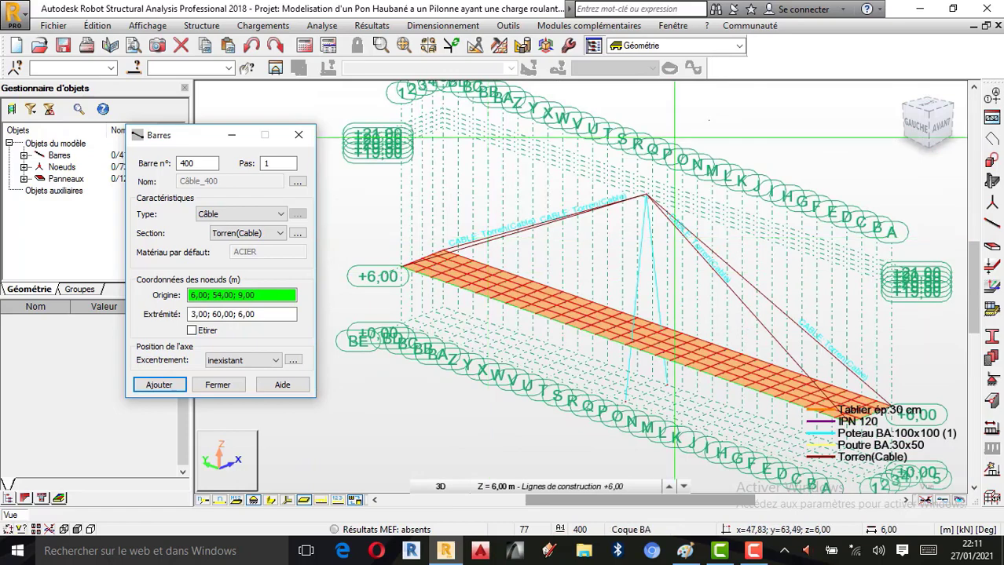
left_click(292, 140)
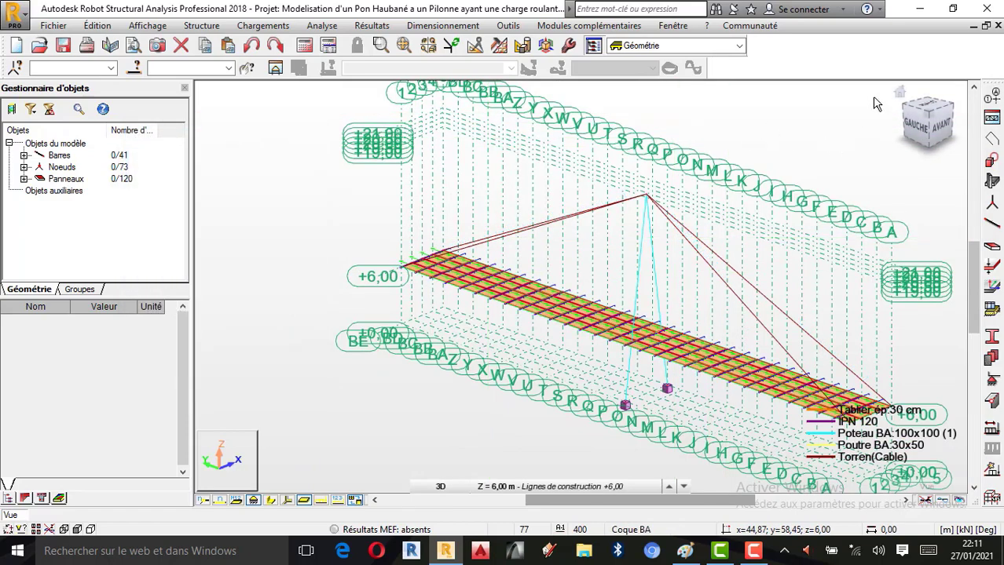
Show the bars' section shapes in the 3D view of the bridge
left_click(899, 94)
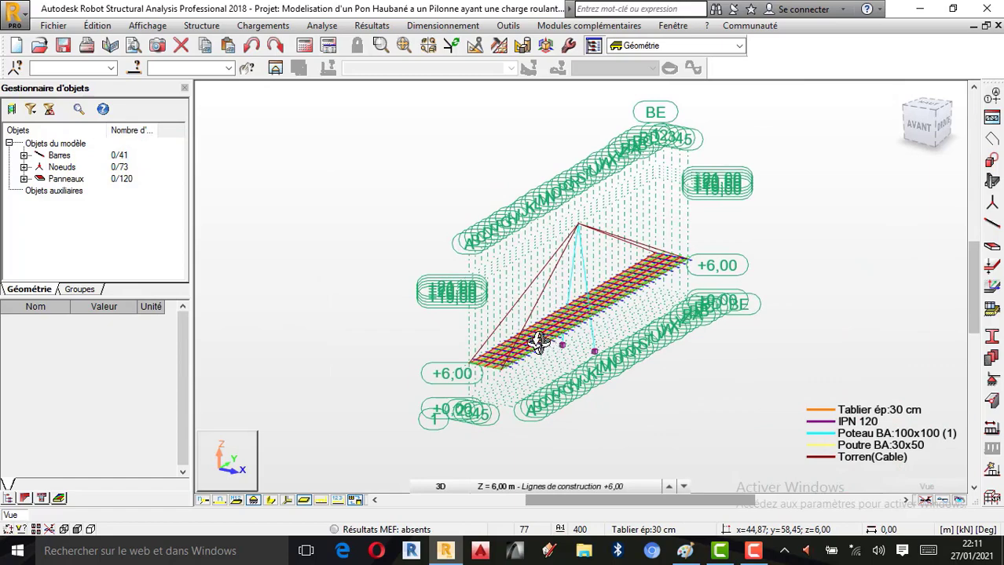
scroll(599, 307, "up", 4)
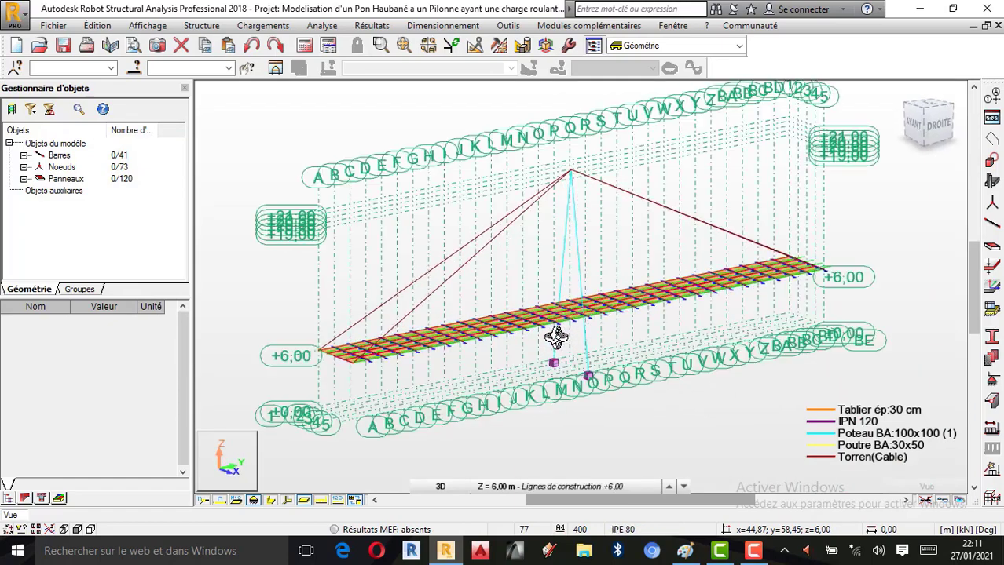
middle_click_drag(536, 354, 598, 318, "shift")
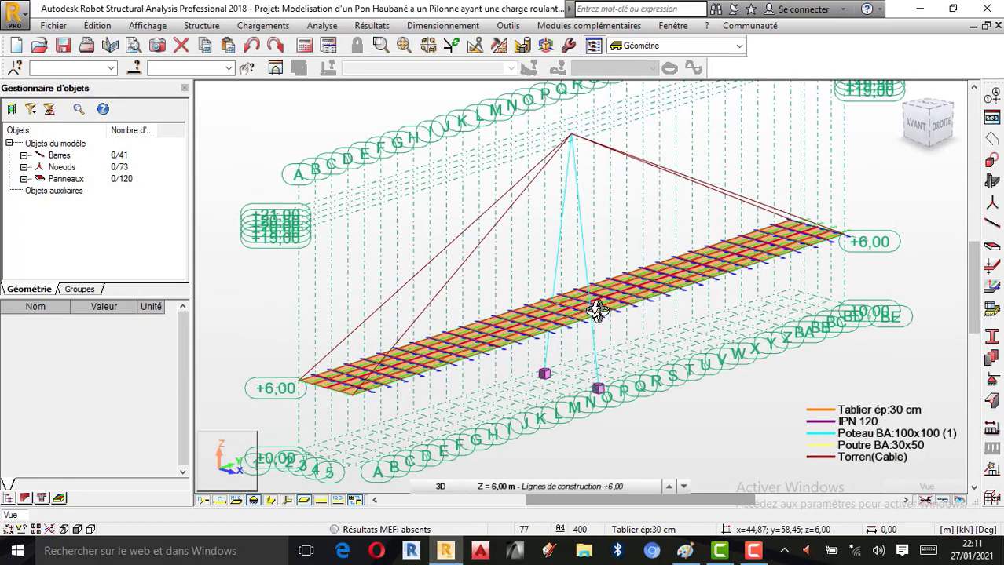
left_click(753, 550)
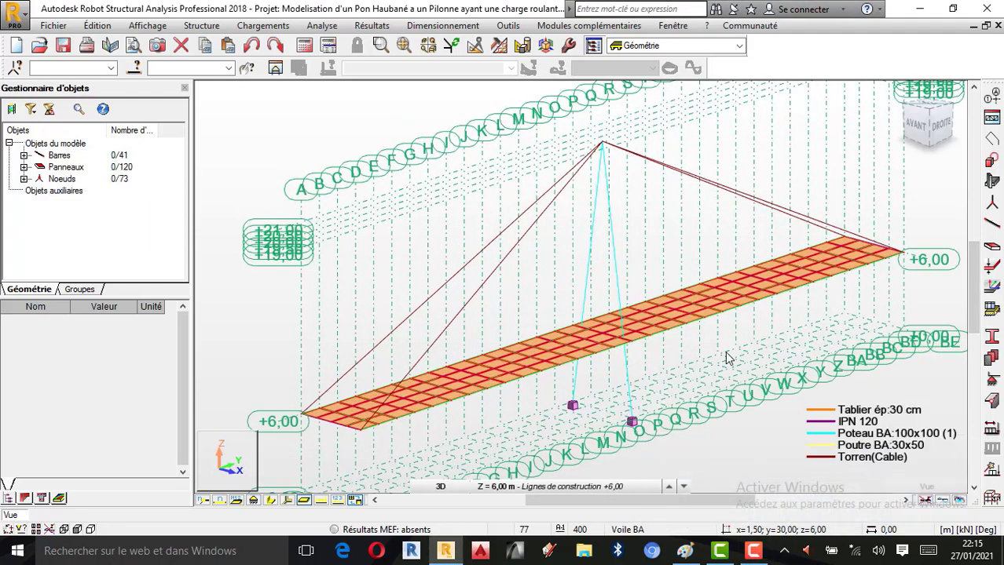
middle_click_drag(647, 259, 533, 272, "shift")
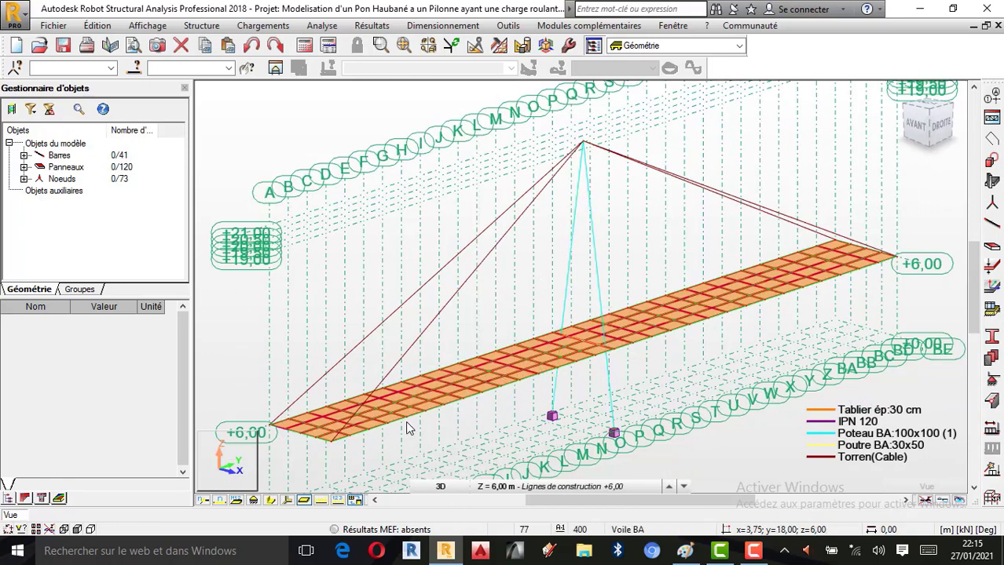
left_click(272, 501)
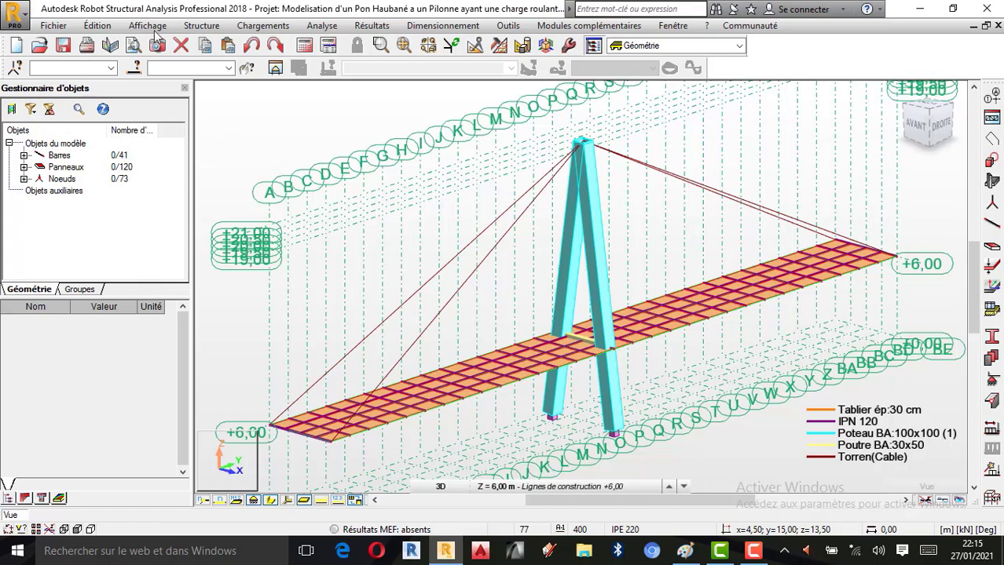
Turn on Epaisseur des panneaux in the display attributes of the panels, apply it and close the attributes
left_click(95, 26)
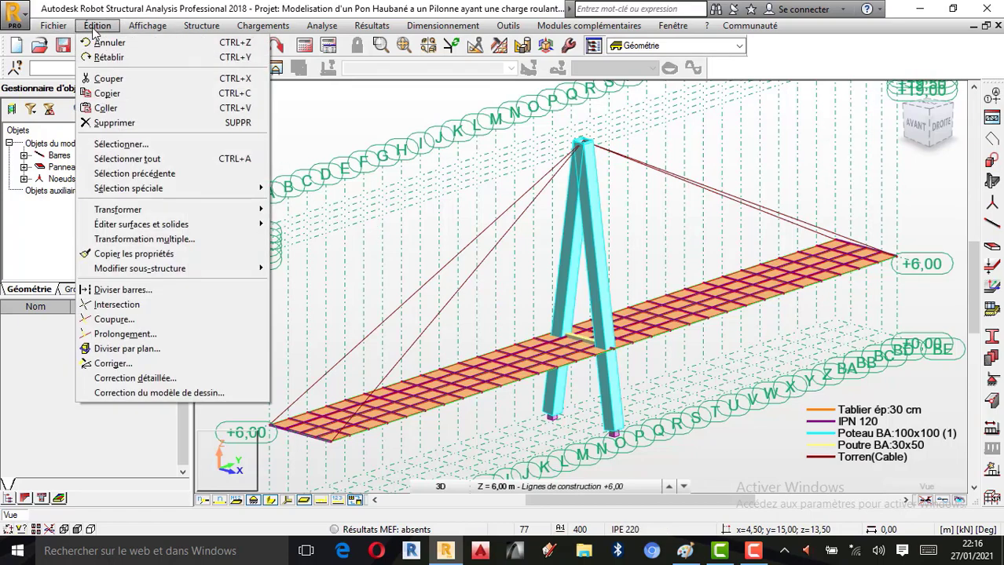
mouse_move(147, 26)
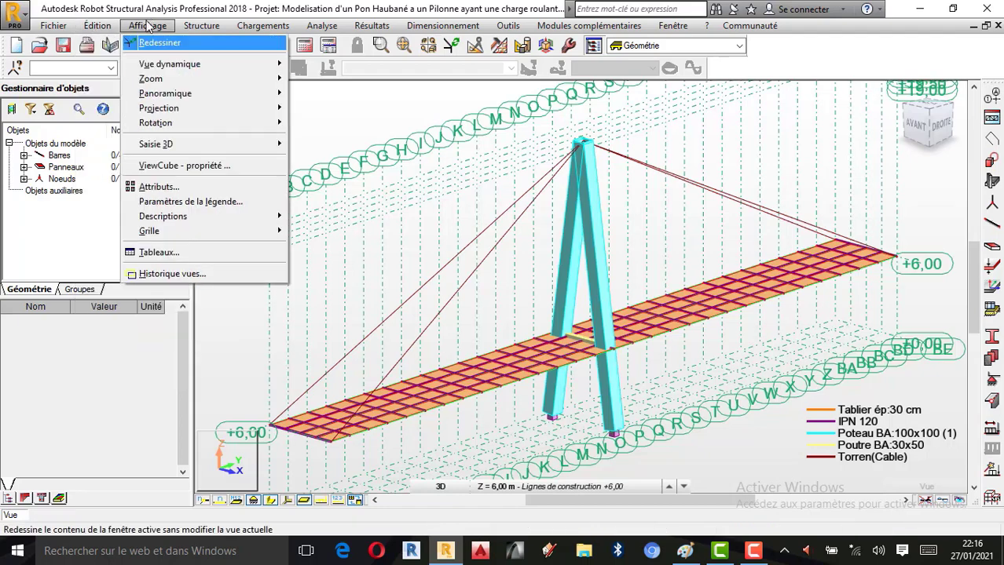
left_click(175, 192)
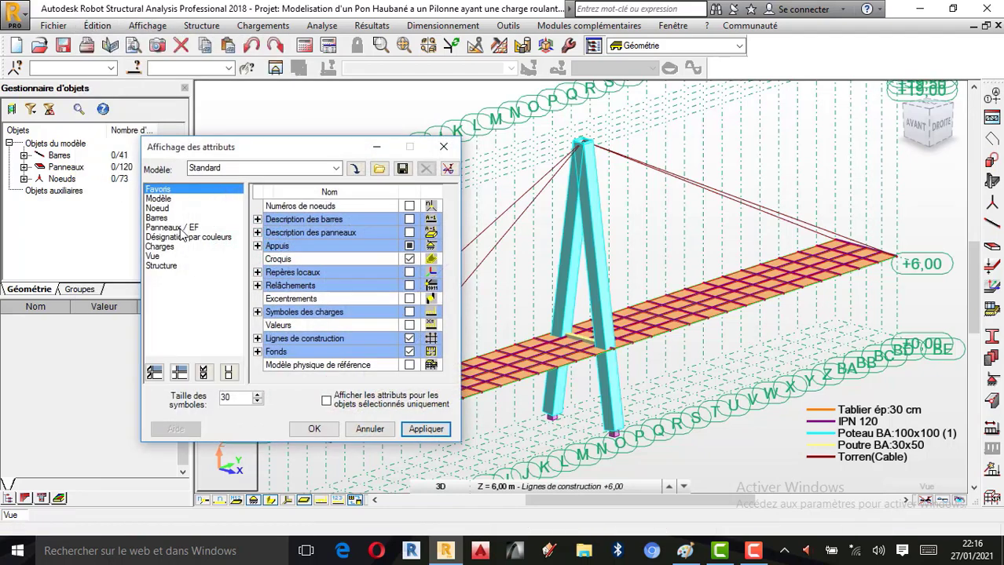
left_click(181, 228)
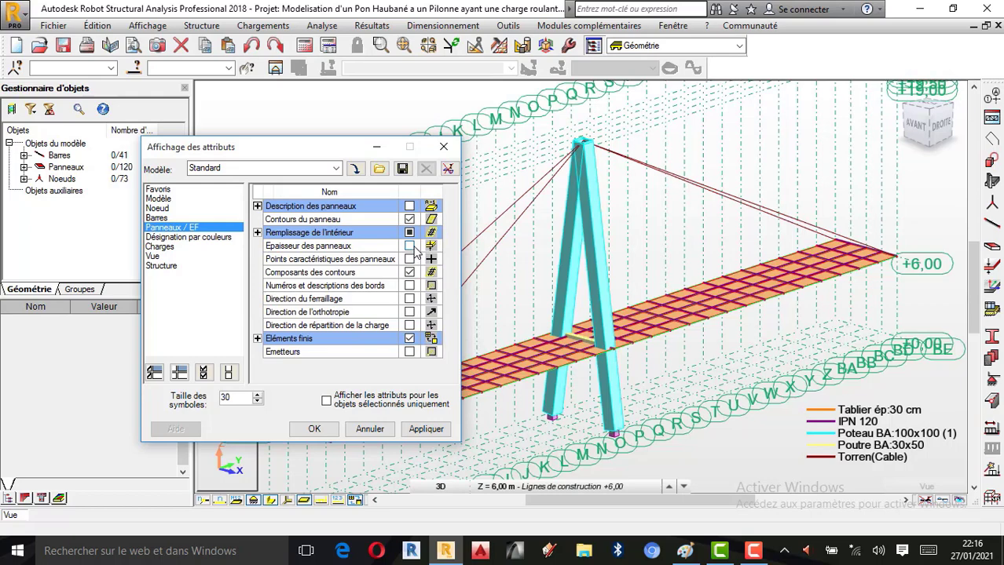
left_click(432, 426)
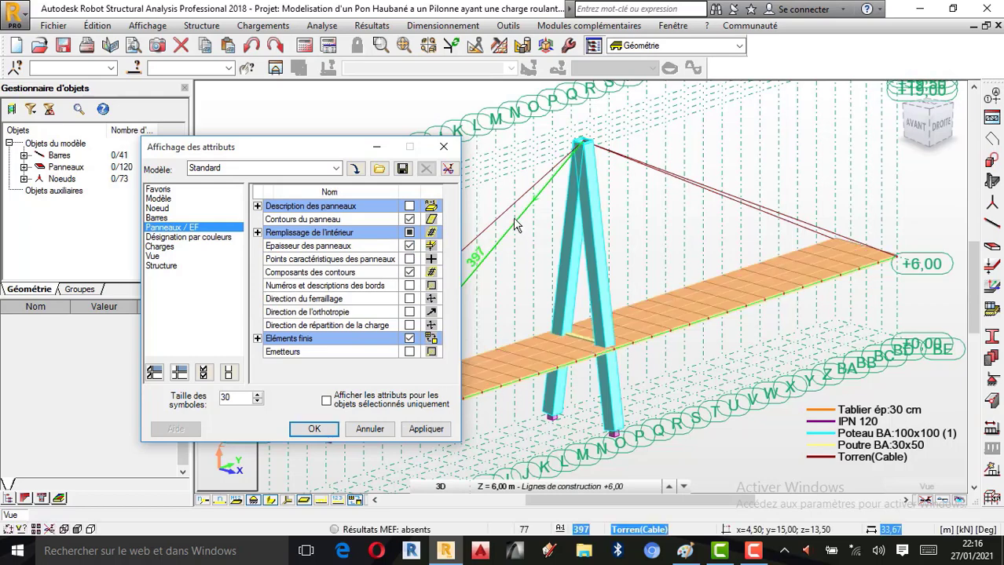
left_click(442, 146)
scroll(696, 285, "down", 1)
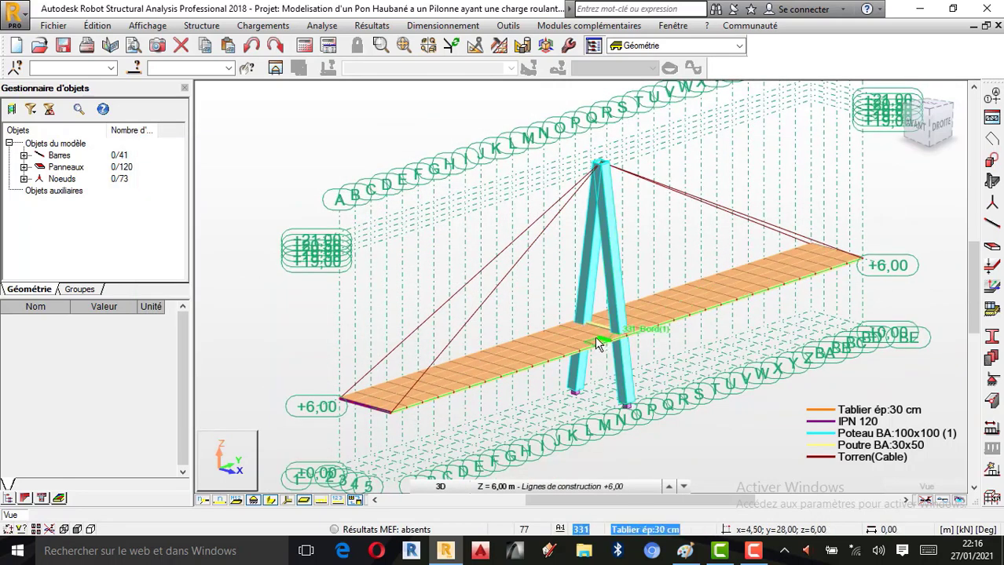
scroll(601, 338, "up", 1)
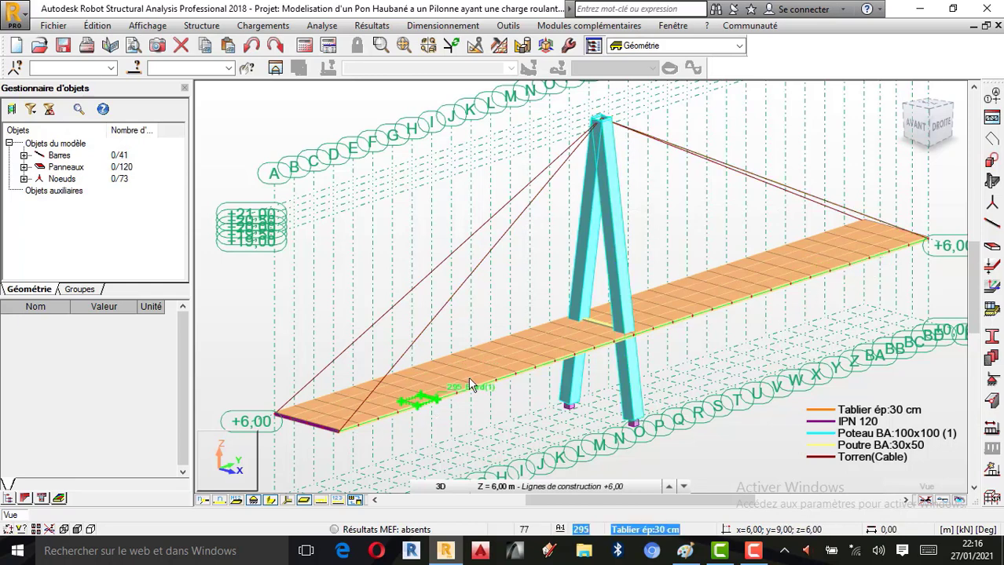
left_click(987, 231)
left_click_drag(190, 133, 118, 127)
left_click(216, 207)
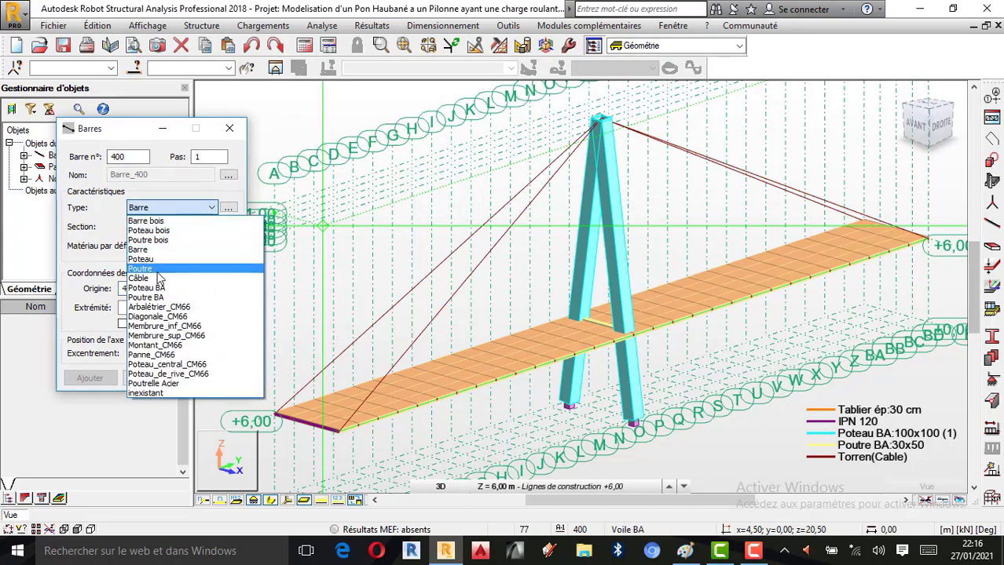
left_click(195, 273)
left_click(211, 226)
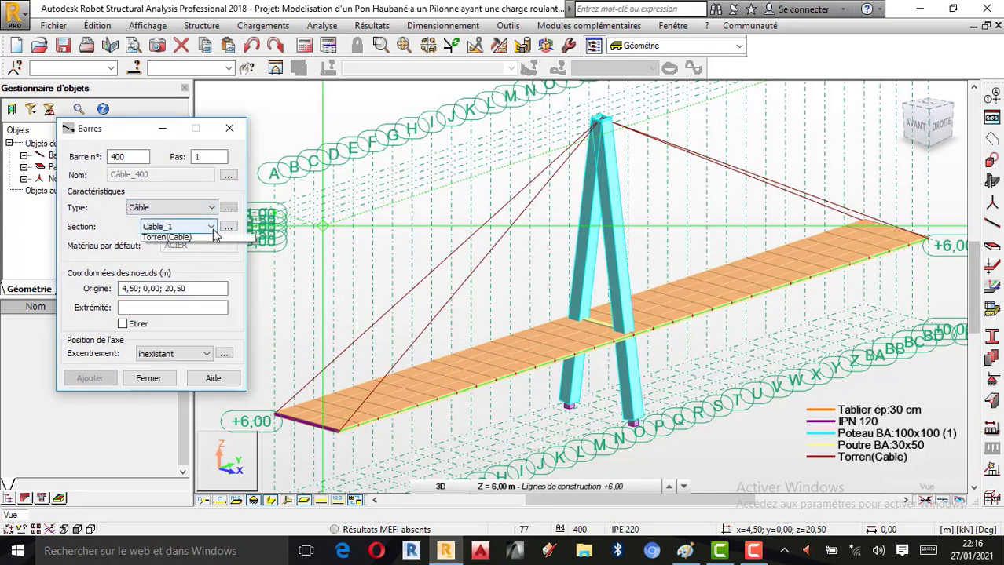
left_click(196, 248)
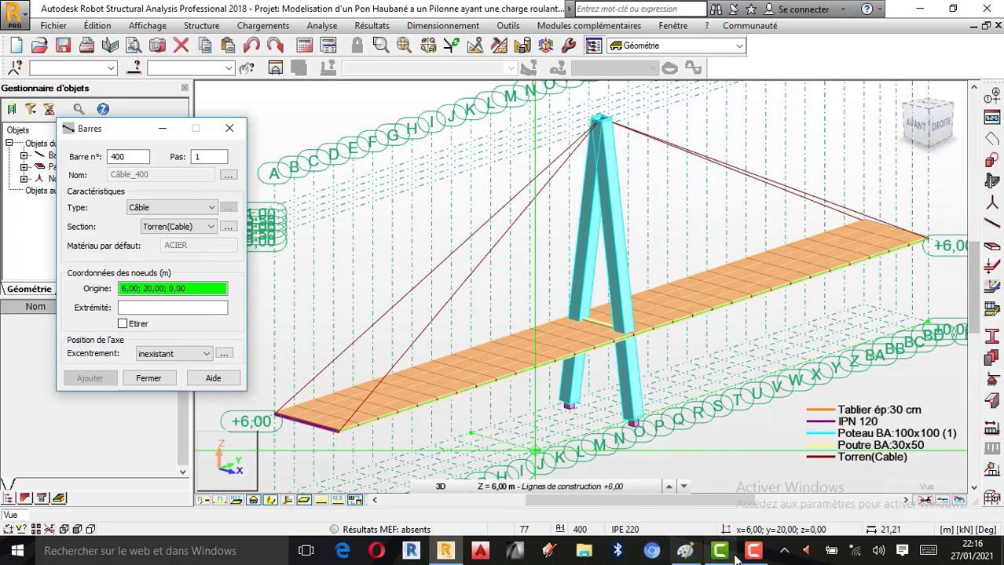
Switch to Paint, sketch further yellow cables from the pylon to the deck, and return to Robot to close the bar definition
left_click(684, 550)
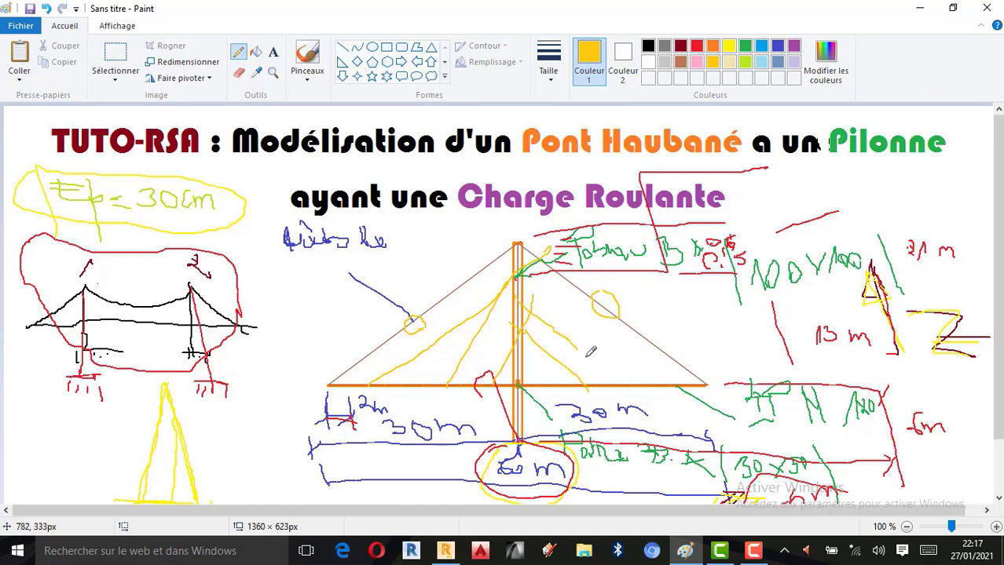
left_click_drag(529, 289, 662, 400)
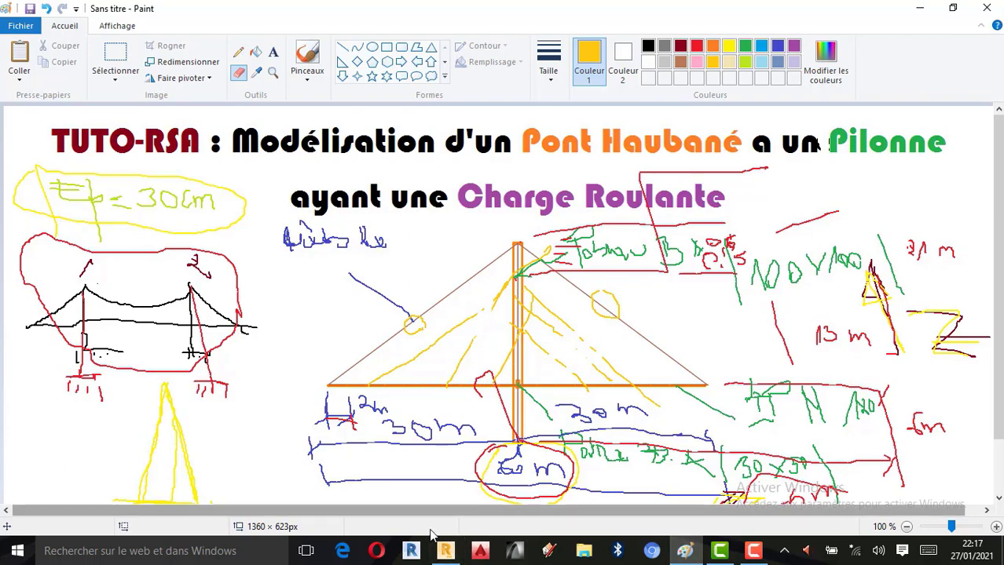
left_click(445, 553)
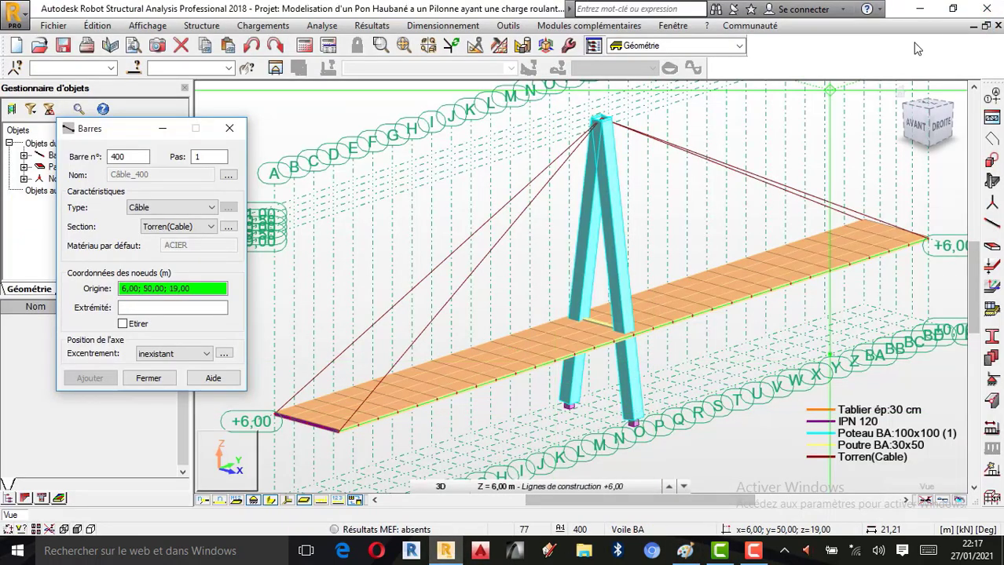
left_click(229, 128)
Display the deck in the XY plan view at Z = 6,00 m
left_click(441, 486)
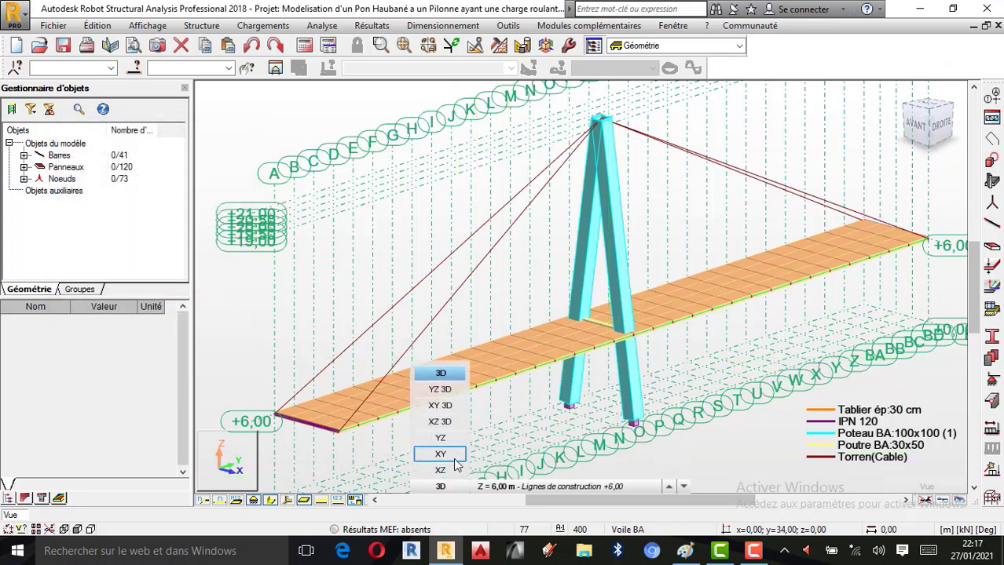
left_click(440, 454)
scroll(528, 354, "down", 3)
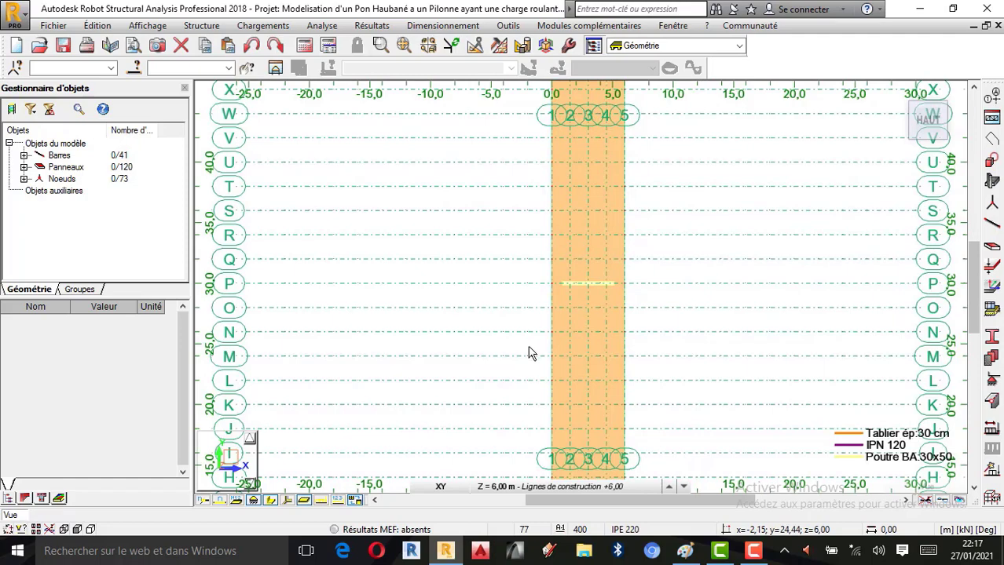
scroll(503, 449, "down", 3)
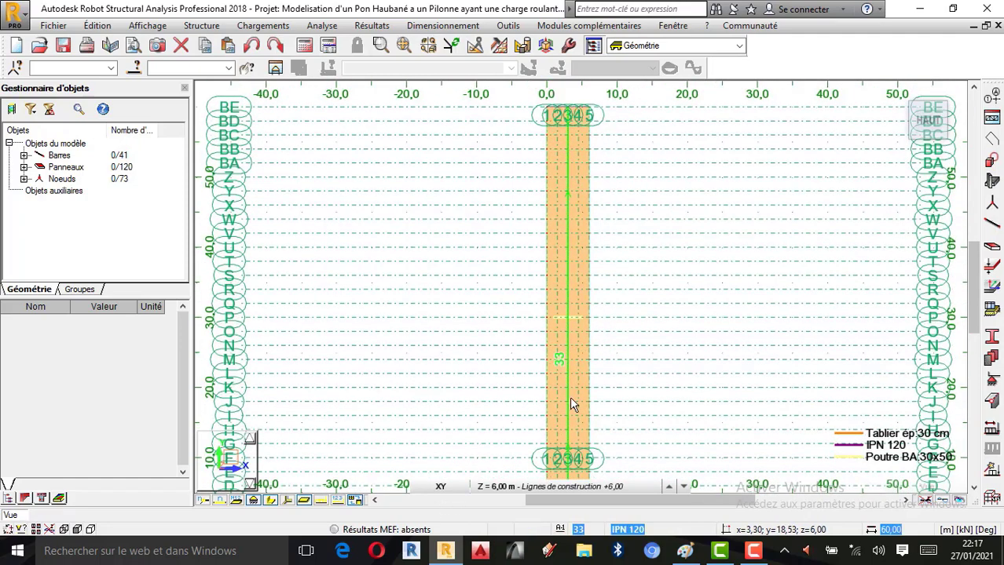
right_click(564, 282)
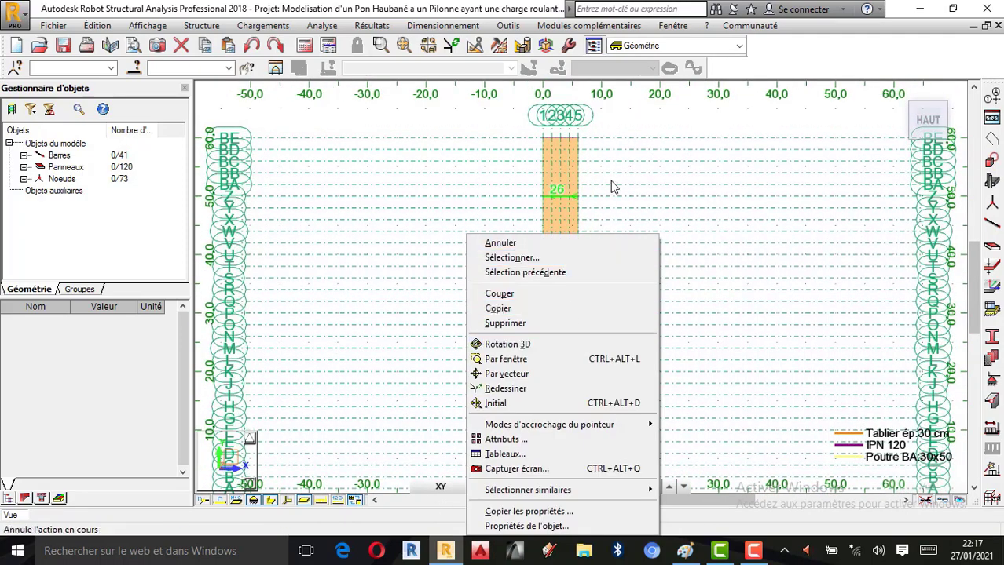
left_click(518, 154)
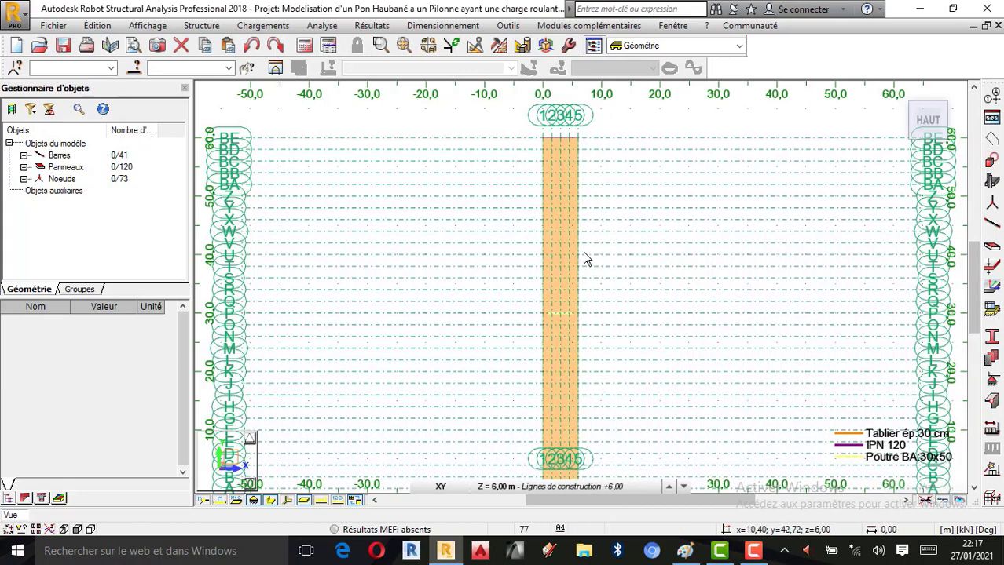
Change the view to the YZ plane and finally to the XZ plane at Y = 30,00 m through the pylon
left_click(439, 487)
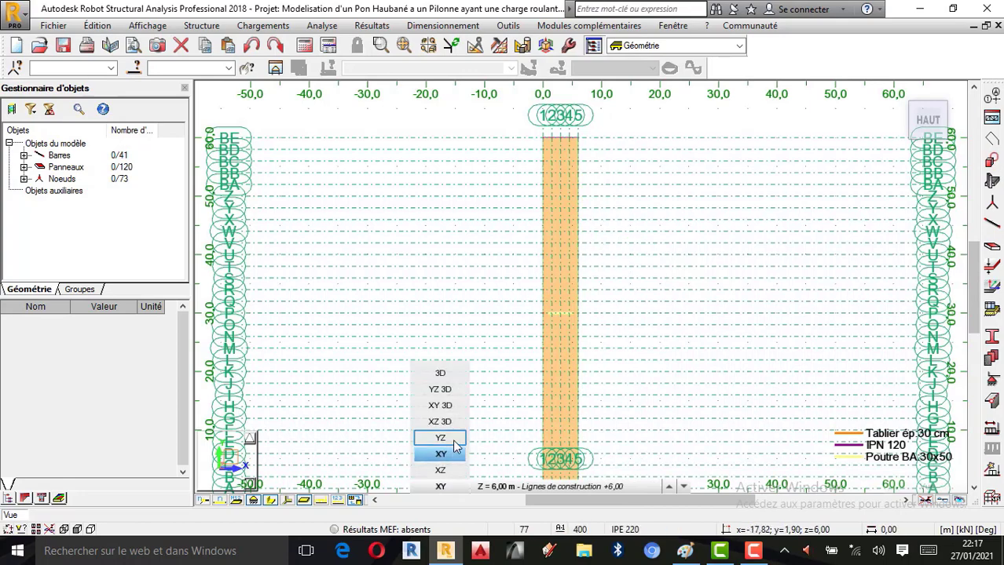
left_click(440, 437)
left_click(441, 487)
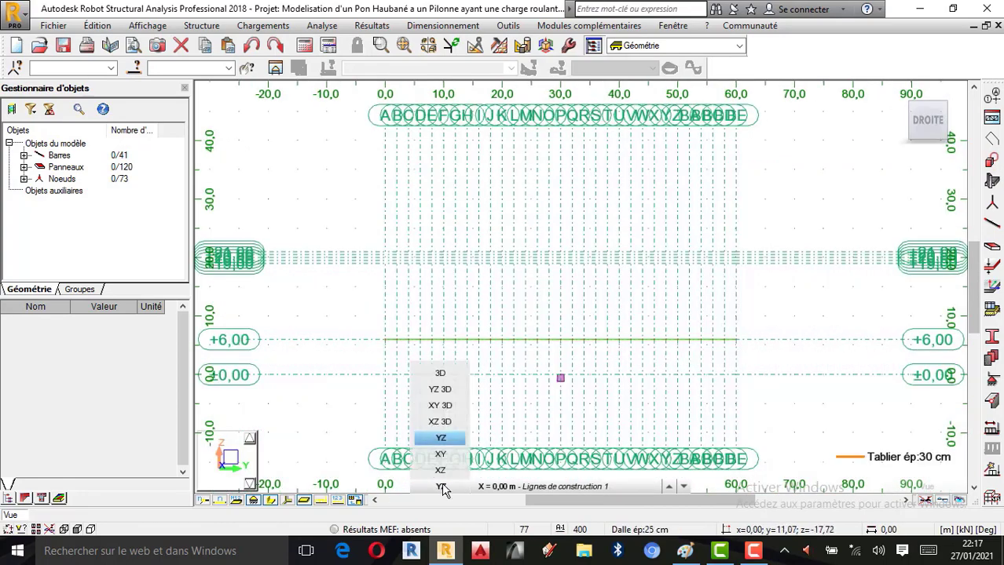
left_click(456, 469)
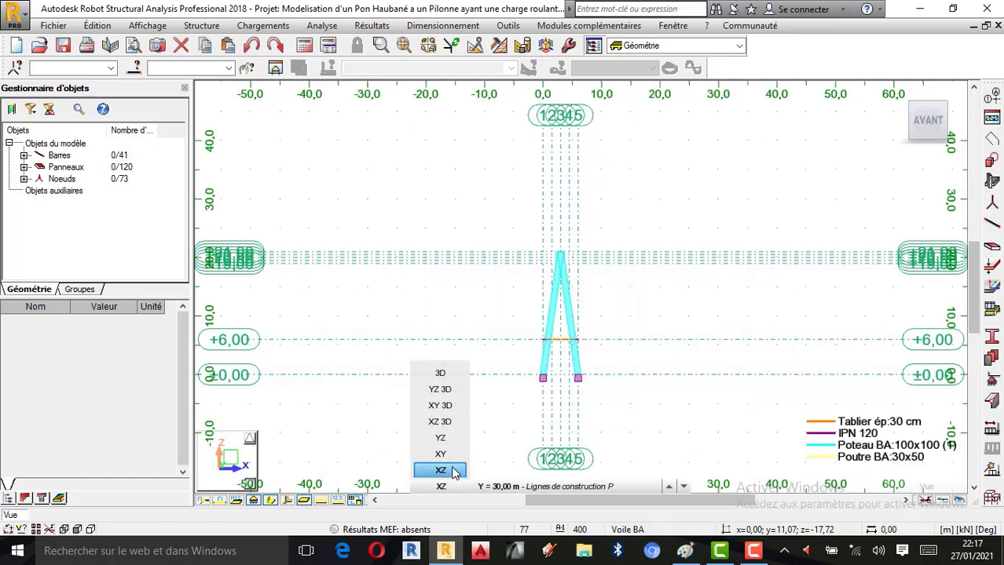
Switch from the XZ plane at the pylon to the 3D view and examine the whole bridge from several angles
scroll(550, 329, "up", 5)
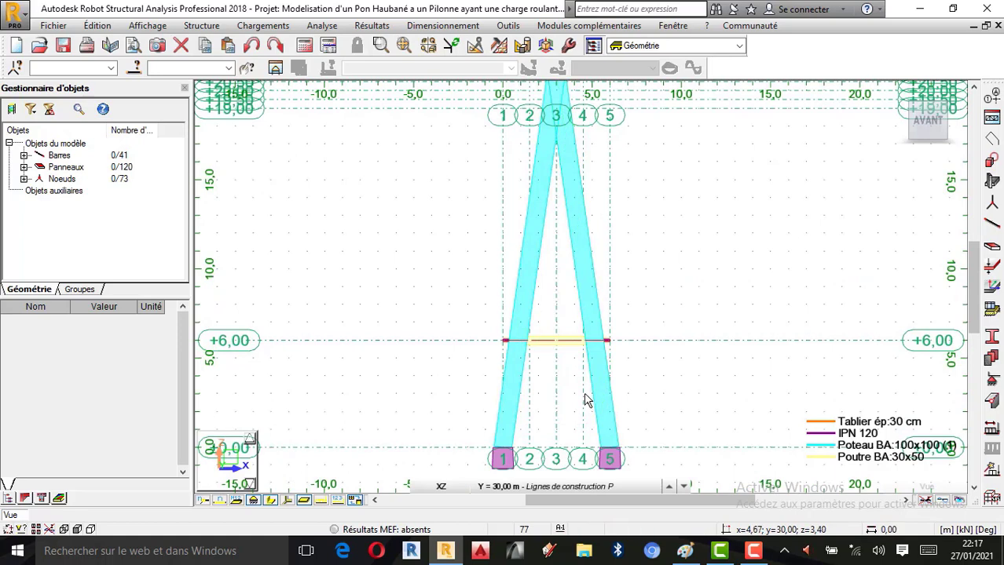
scroll(556, 449, "down", 1)
left_click(440, 487)
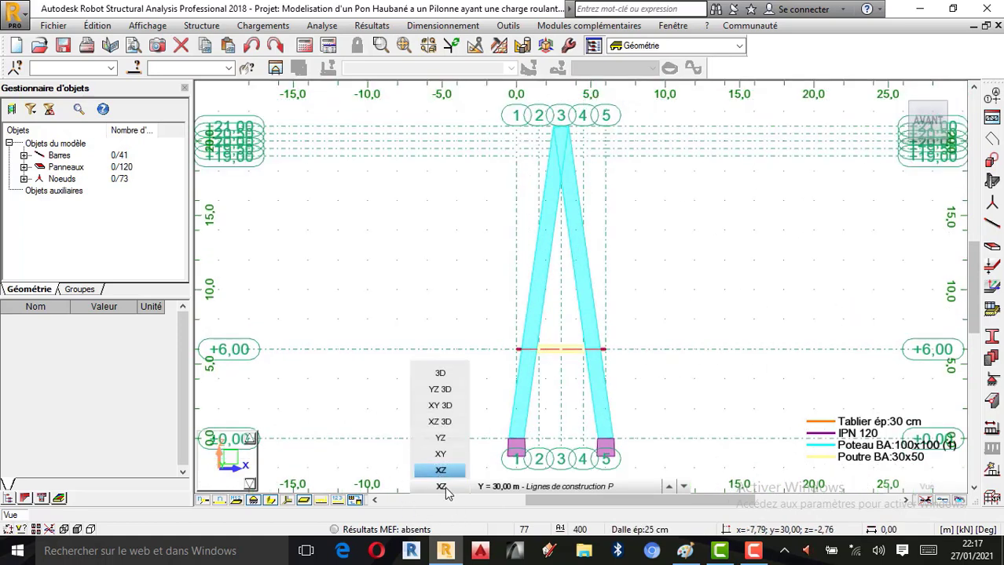
left_click(440, 373)
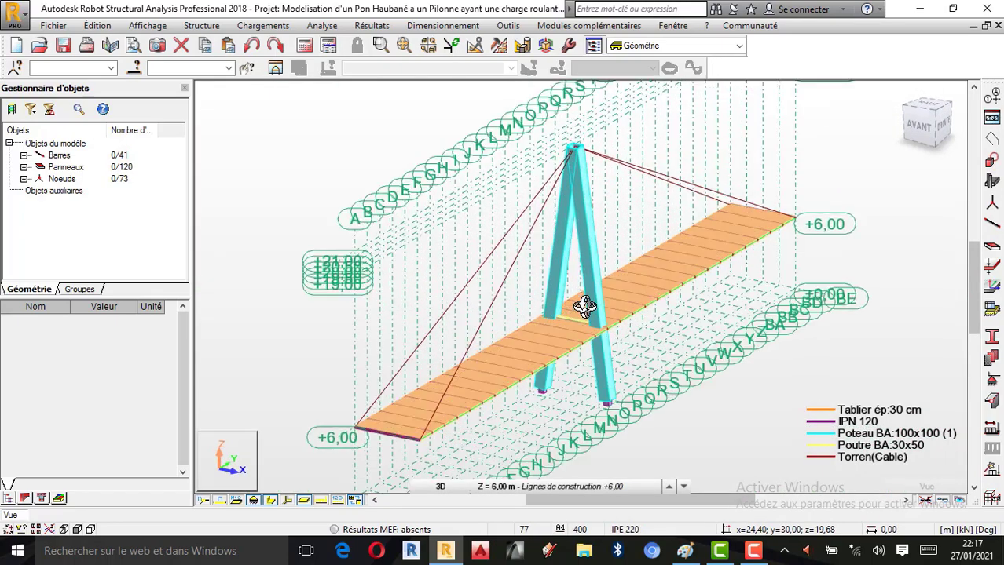
middle_click_drag(607, 335, 600, 338, "shift")
mouse_move(708, 366)
middle_mouse_down("shift")
mouse_move(661, 442)
mouse_move(602, 380)
mouse_move(533, 366)
mouse_move(336, 363)
mouse_move(652, 382)
mouse_move(503, 387)
mouse_move(372, 368)
mouse_move(320, 378)
mouse_move(439, 400)
mouse_move(717, 381)
mouse_move(898, 386)
mouse_move(988, 358)
mouse_move(814, 409)
mouse_move(818, 353)
mouse_move(788, 370)
mouse_move(896, 396)
mouse_move(770, 408)
mouse_move(815, 433)
mouse_move(802, 410)
mouse_move(594, 304)
middle_mouse_up("shift")
middle_click_drag(683, 361, 643, 329, "shift")
middle_click_drag(698, 437, 685, 413, "shift")
Switch to Paint and circle the title words Charge Roulante with a dark red pencil line
left_click(690, 551)
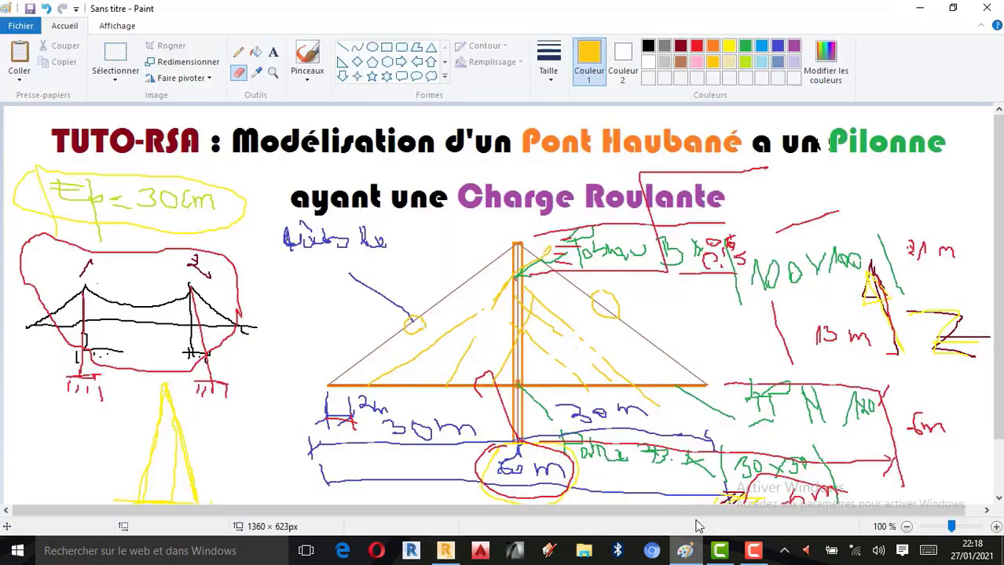
left_click(728, 45)
left_click(548, 61)
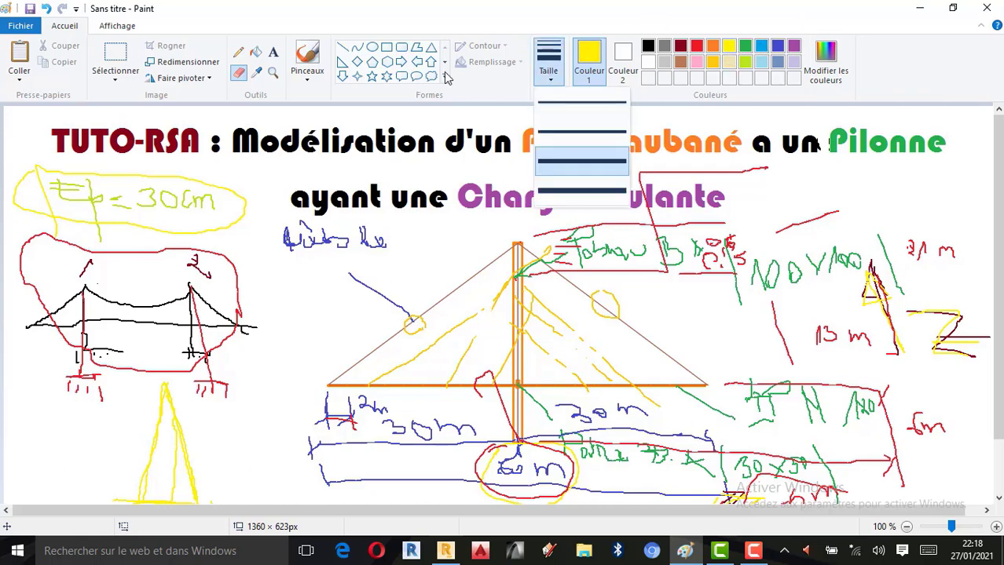
left_click(555, 102)
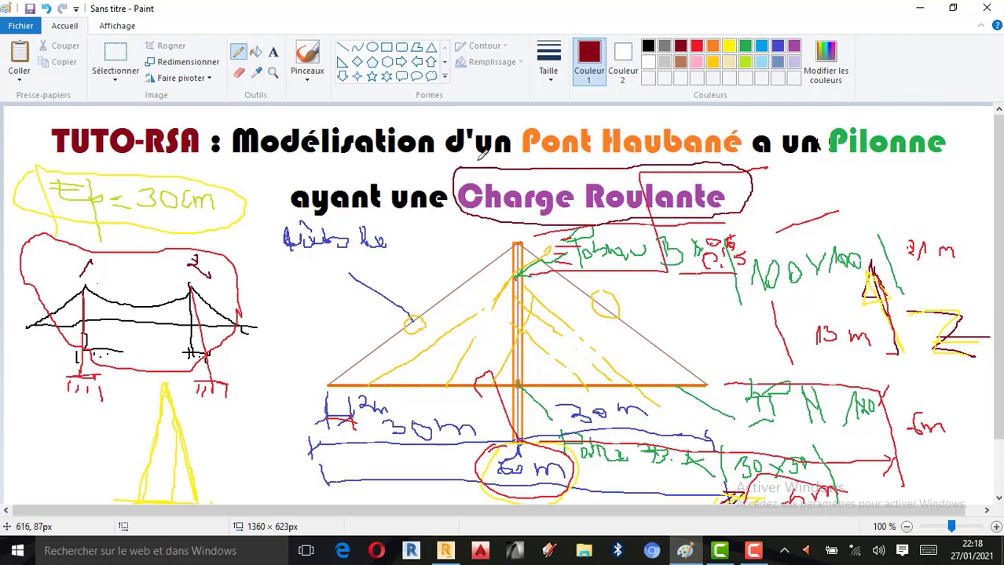
Return to Robot and inspect the pylon, deck and outer cables of the bridge in 3D from both sides
left_click(445, 552)
mouse_move(576, 358)
middle_mouse_down("shift")
mouse_move(598, 347)
mouse_move(588, 358)
mouse_move(578, 348)
middle_mouse_up("shift")
middle_click_drag(676, 412, 637, 341, "shift")
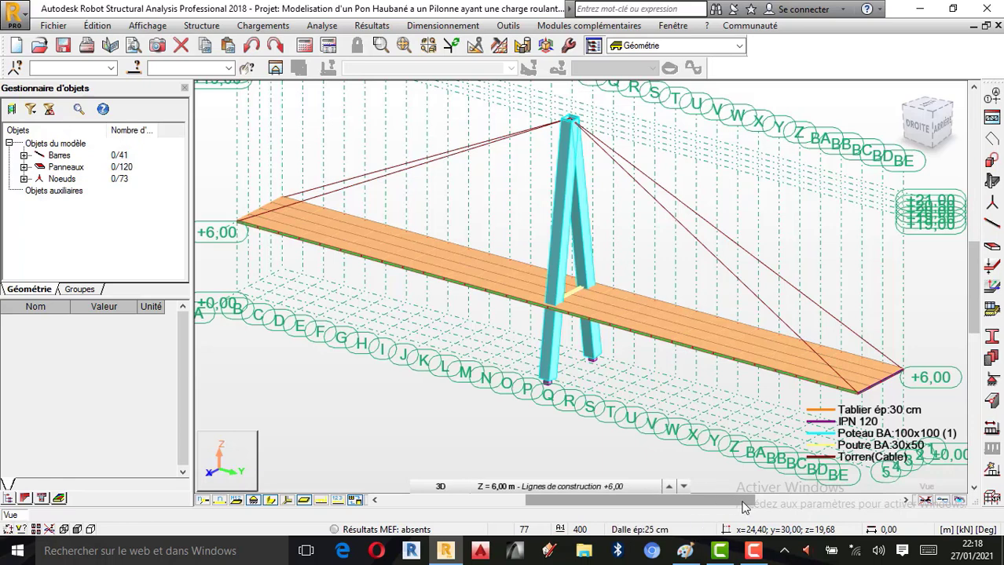
left_click(751, 552)
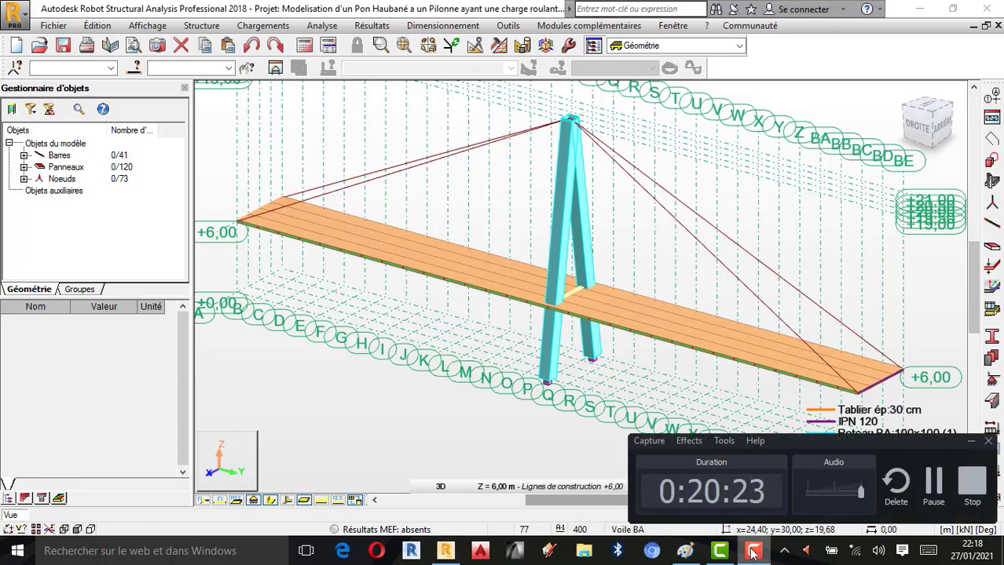
left_click(972, 443)
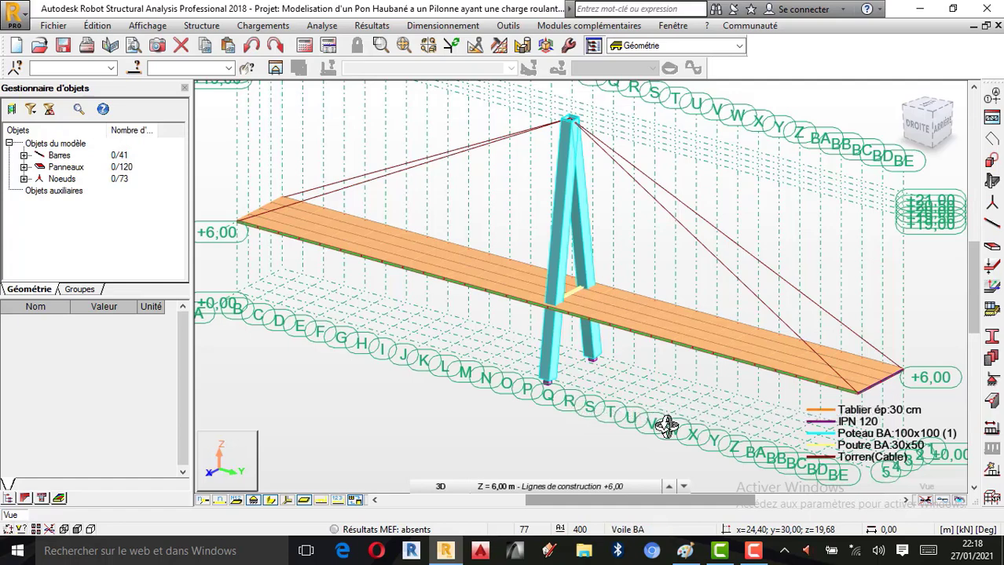
left_click_drag(530, 439, 702, 439)
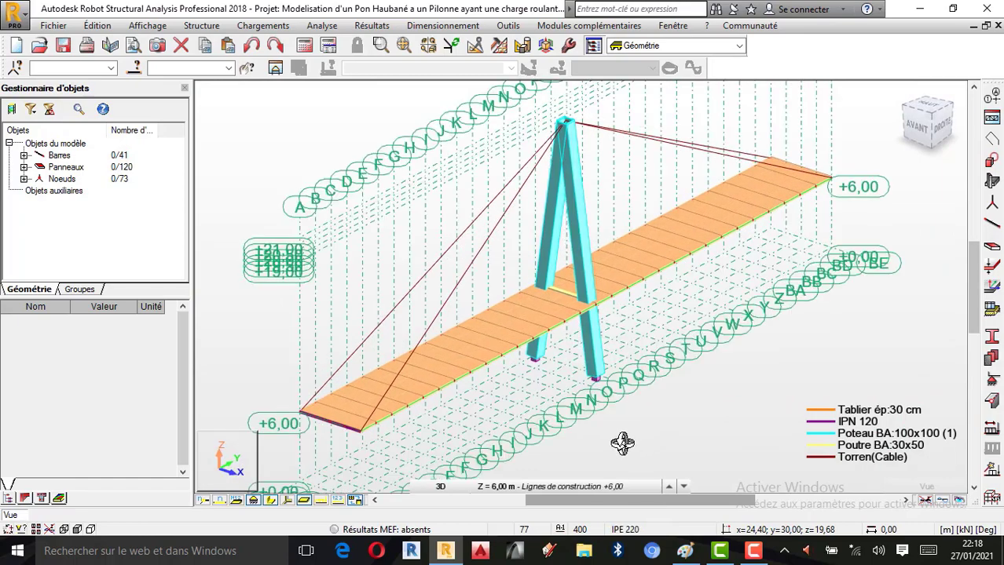
left_click_drag(487, 338, 543, 359)
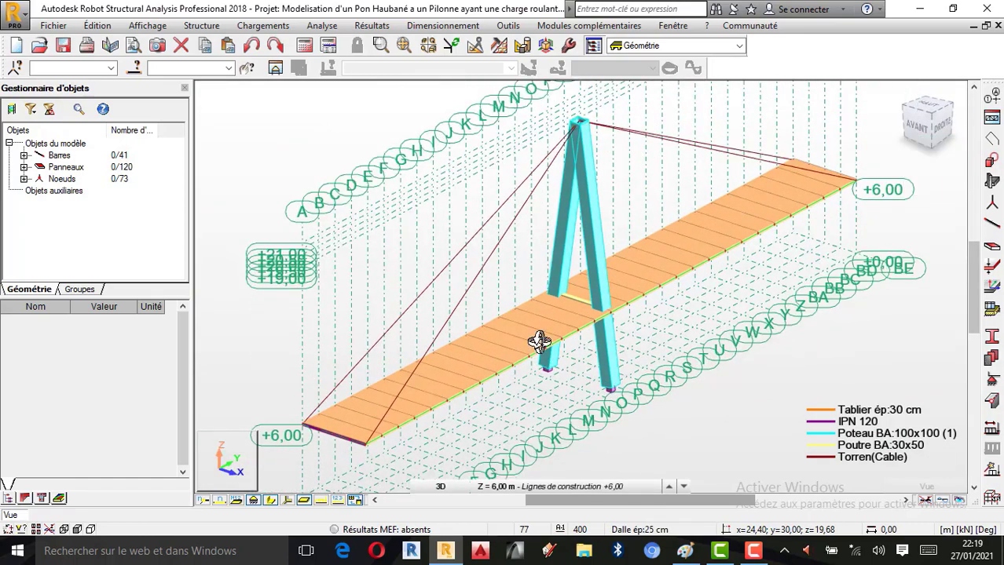
left_click_drag(533, 303, 559, 362)
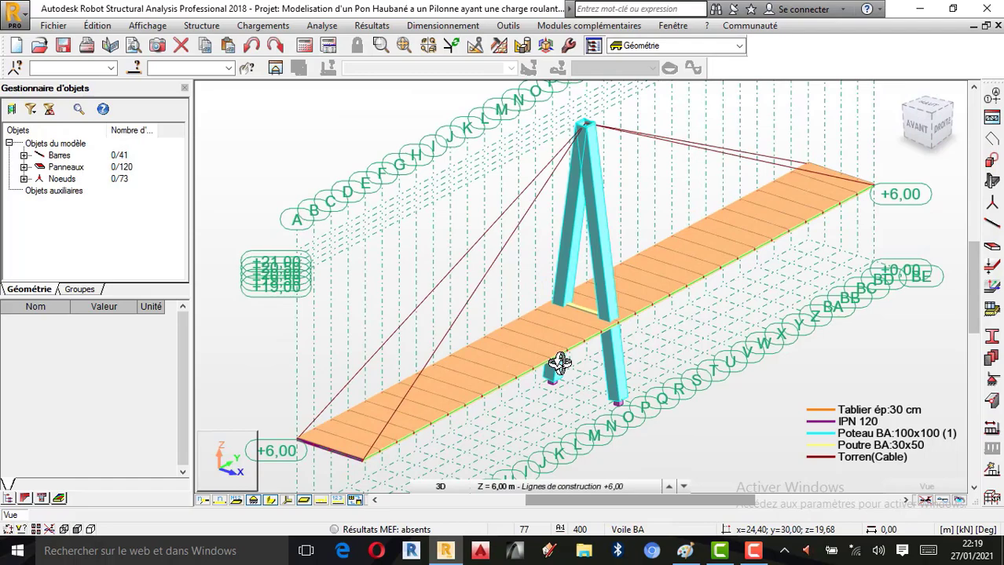
left_click(754, 552)
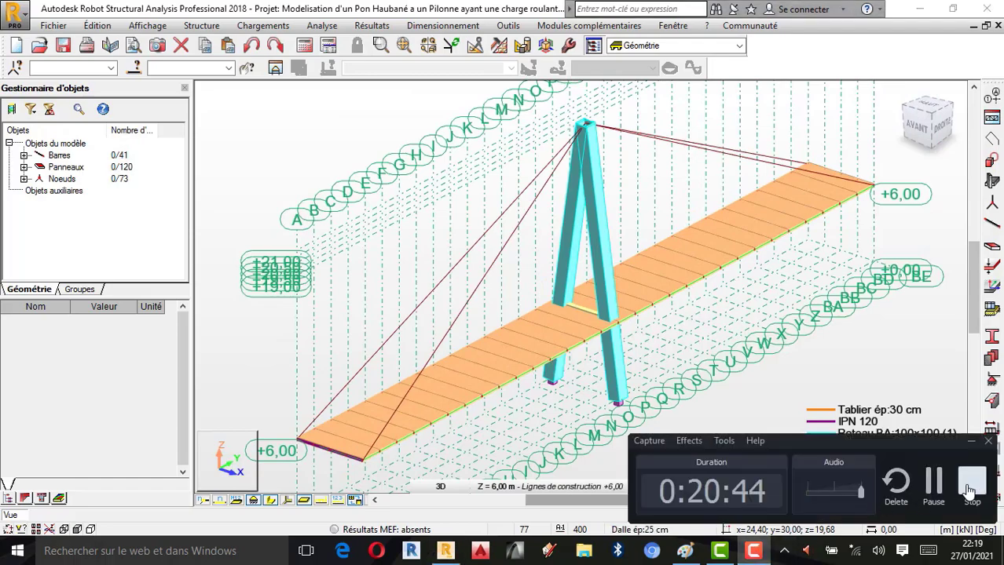